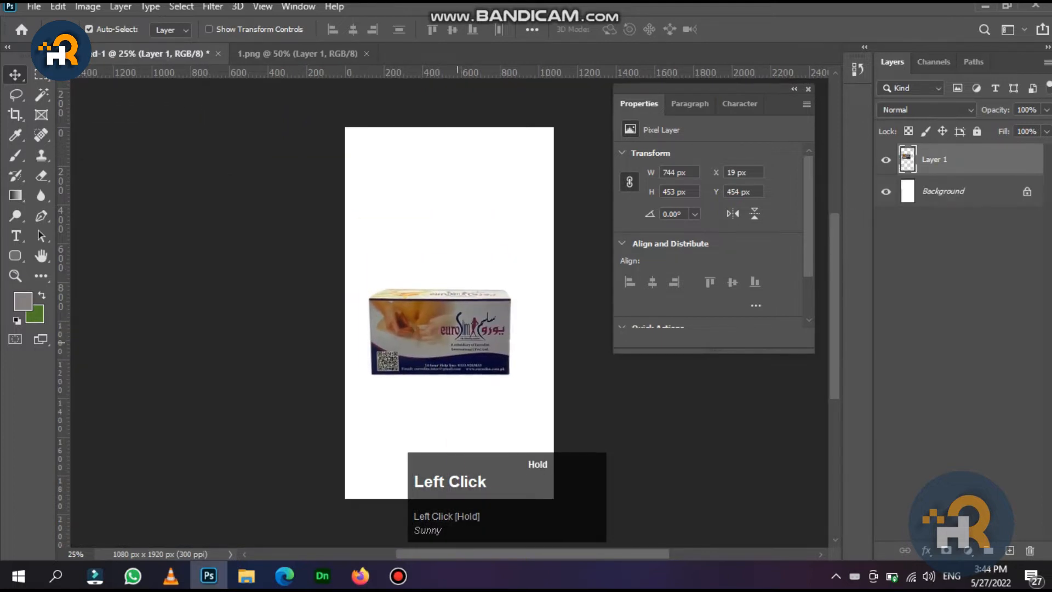
Scale the product box down to about 592 × 361 px and add a Brightness/Contrast adjustment with brightness 57 and contrast 29.
key("ctrl+t")
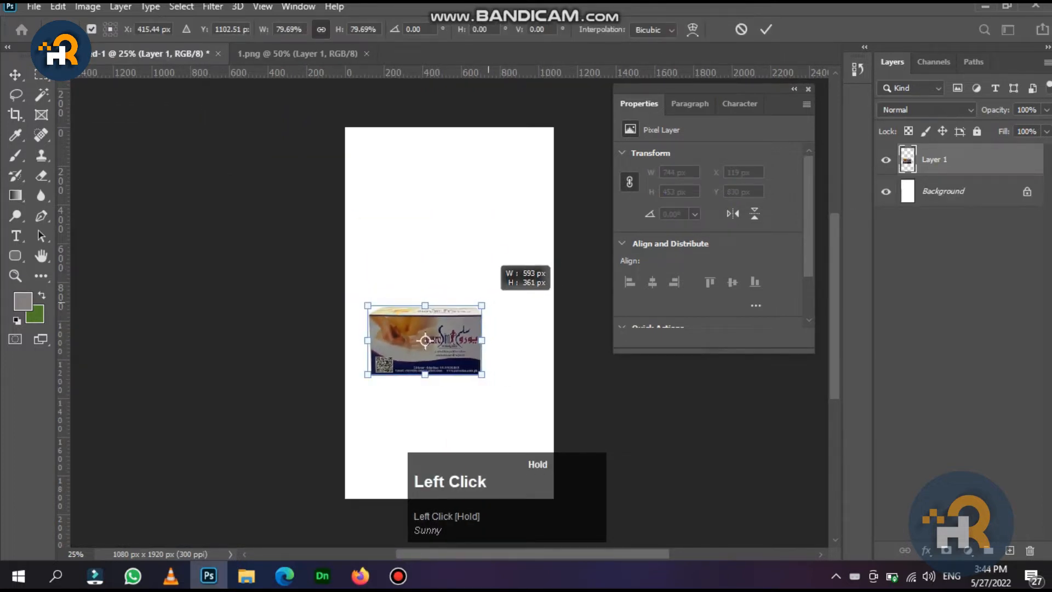
key("Return")
left_click(968, 550)
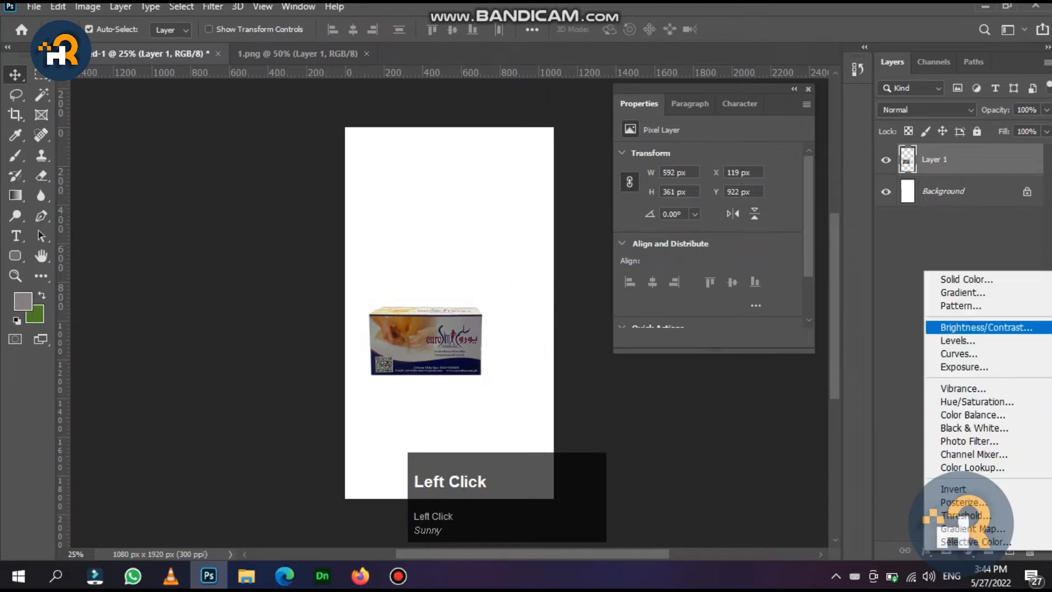
left_click(964, 328)
left_click_drag(707, 198, 729, 198)
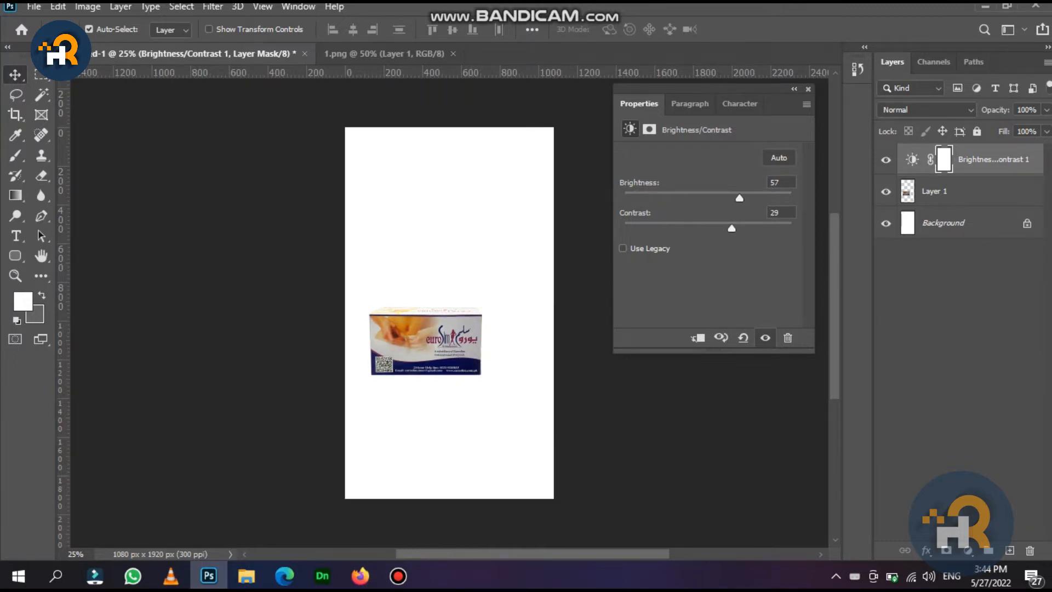
Clip the Brightness/Contrast adjustment to the product box layer.
left_click(509, 317)
scroll(449, 345, "up", 1)
scroll(449, 345, "down", 2)
left_click(449, 345)
right_click(986, 159)
left_click(855, 294)
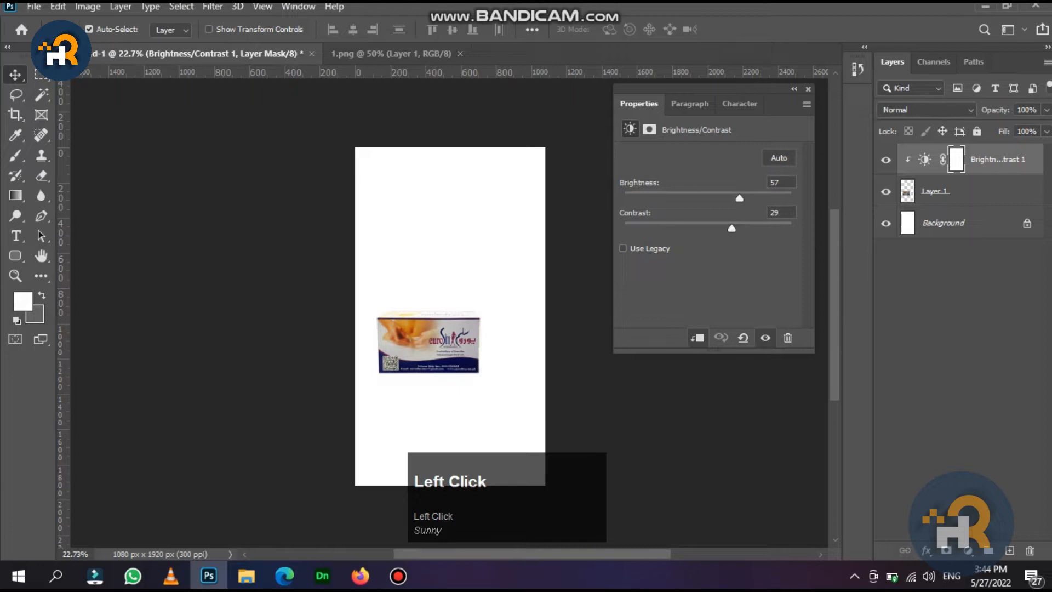
Draw a flat black ellipse about 539 × 34 px above the background layer and nudge it up under the box's bottom edge.
left_click(942, 222)
left_click_drag(14, 255, 89, 279)
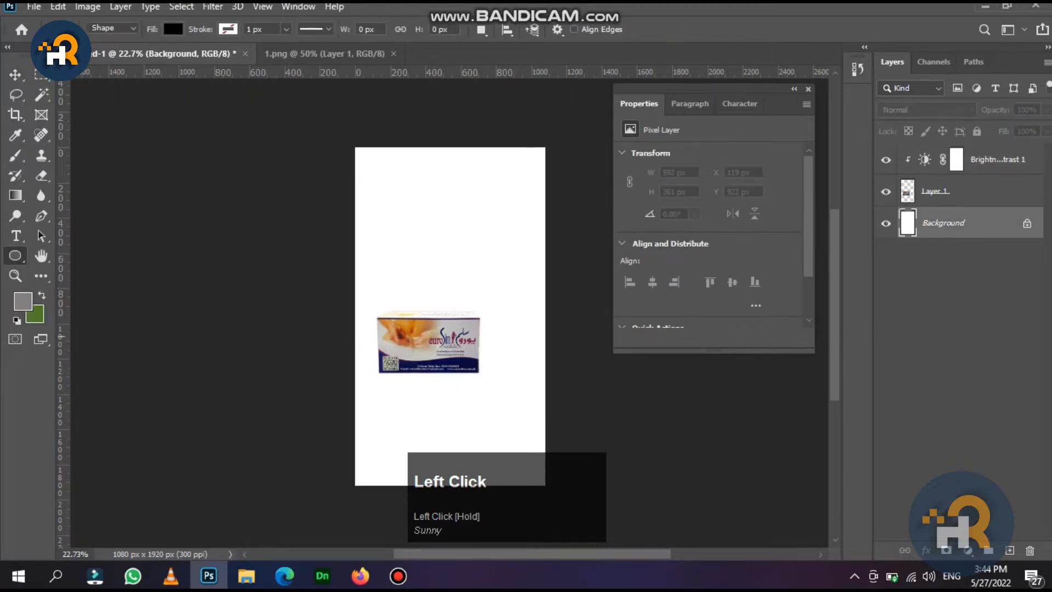
left_click_drag(380, 375, 476, 383)
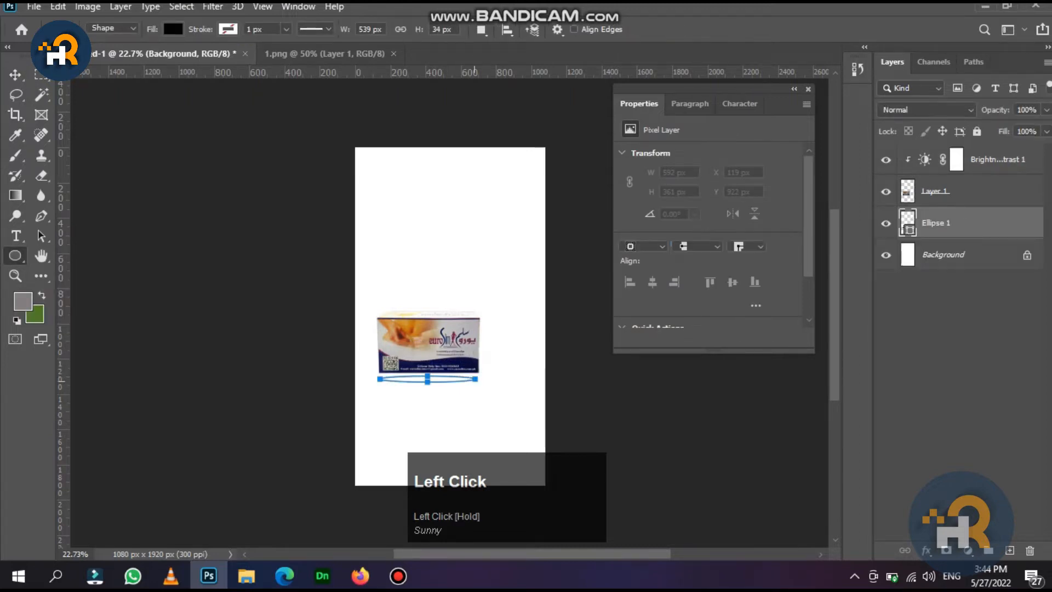
key("v")
key("Up")
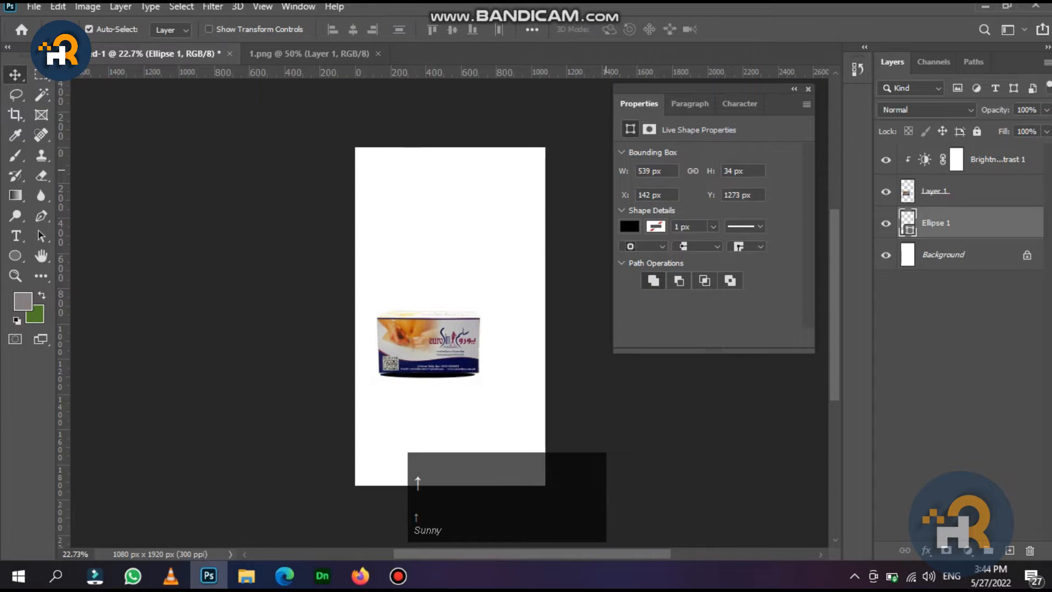
Convert the ellipse to a smart object and apply a Motion Blur with angle 0° and distance 180 pixels.
left_click(212, 7)
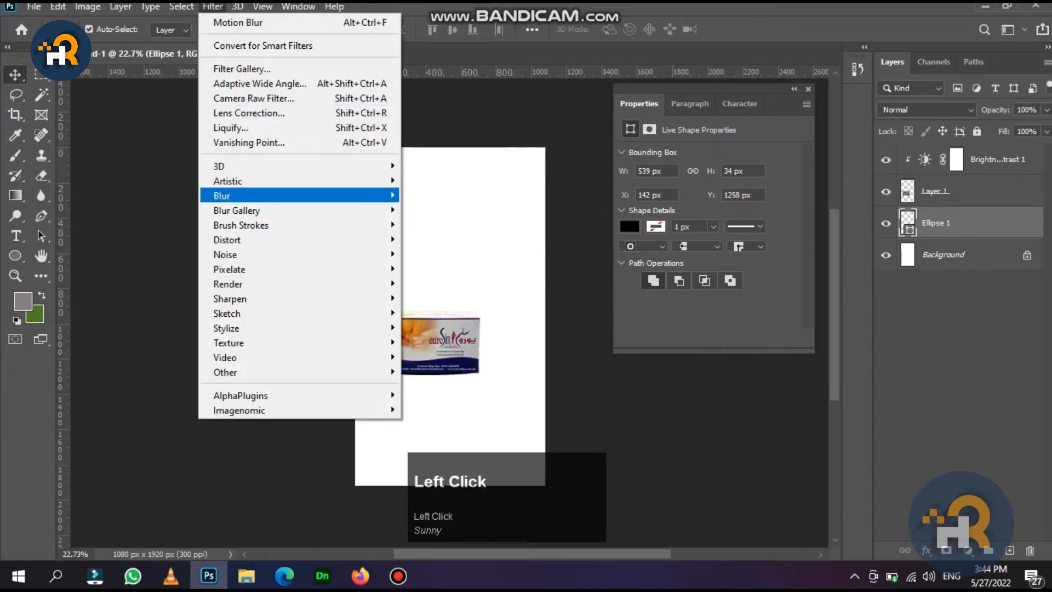
mouse_move(247, 195)
left_click(440, 283)
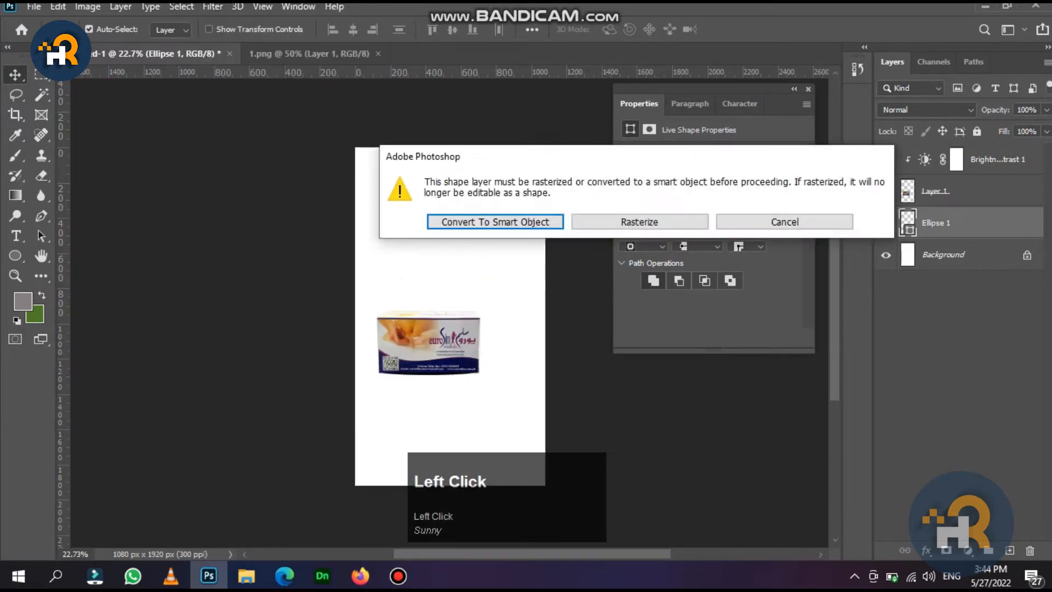
left_click(493, 220)
type("0")
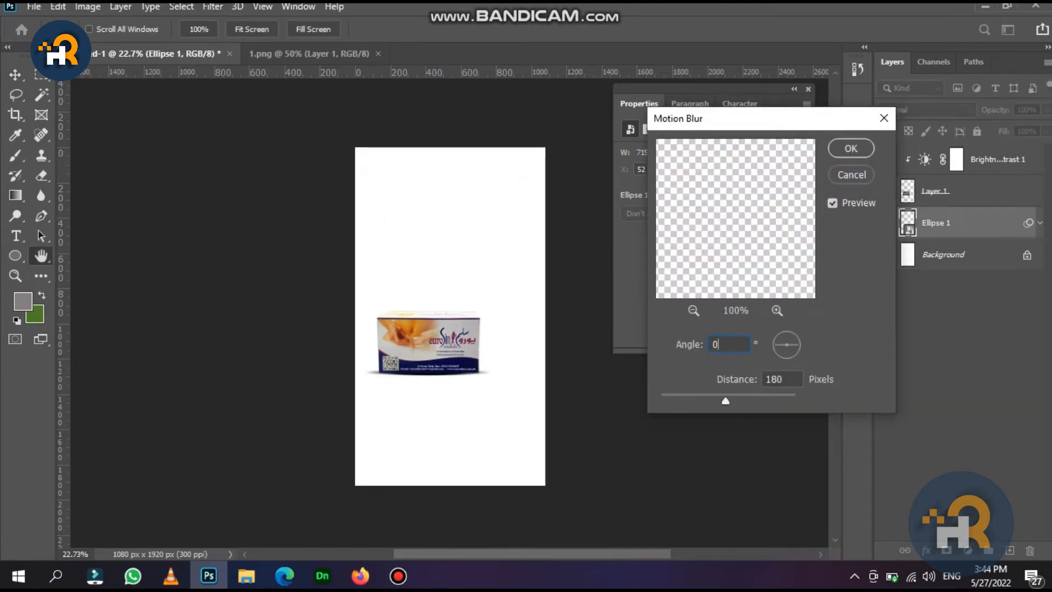
left_click(850, 148)
Apply the Motion Blur filter a second time to the shadow ellipse.
left_click(213, 7)
left_click(236, 22)
left_click(850, 148)
left_click(285, 54)
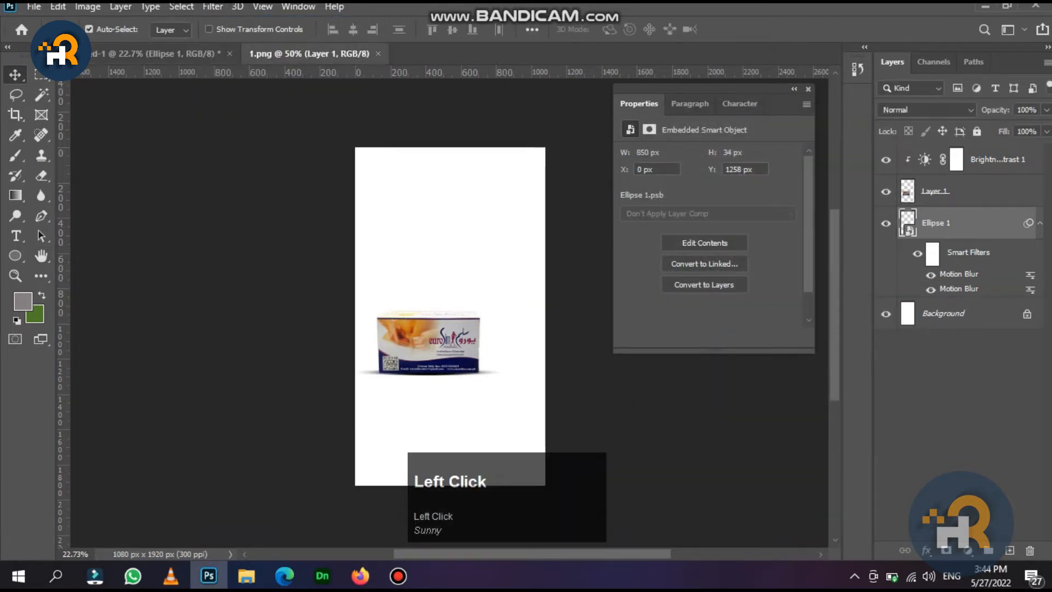
left_click(189, 54)
Duplicate the product box layer and move the lower copy right to about X 343 px, partly behind the front box.
left_click(463, 335)
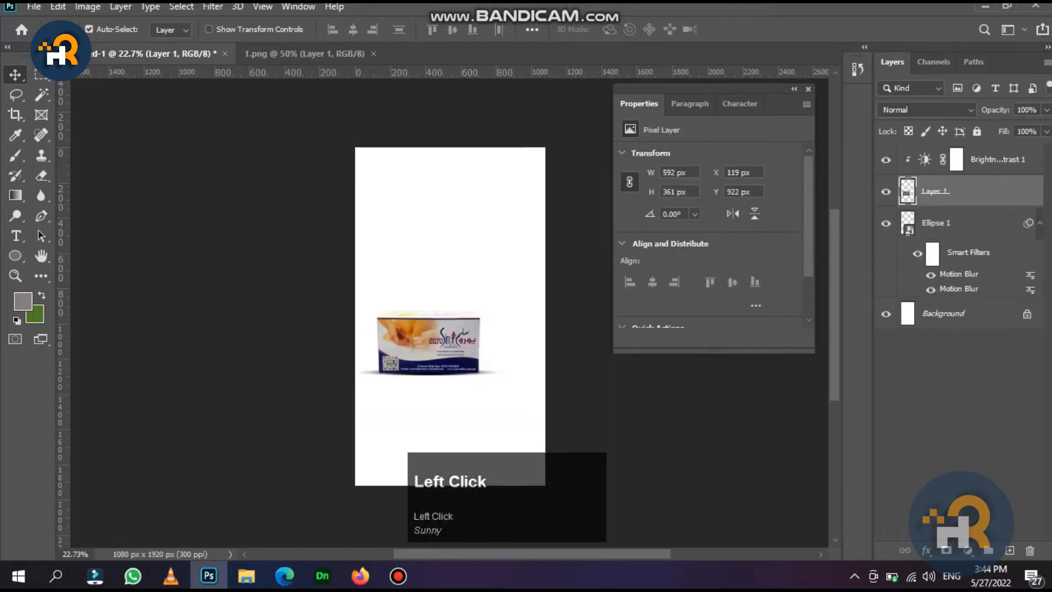
key("ctrl+j")
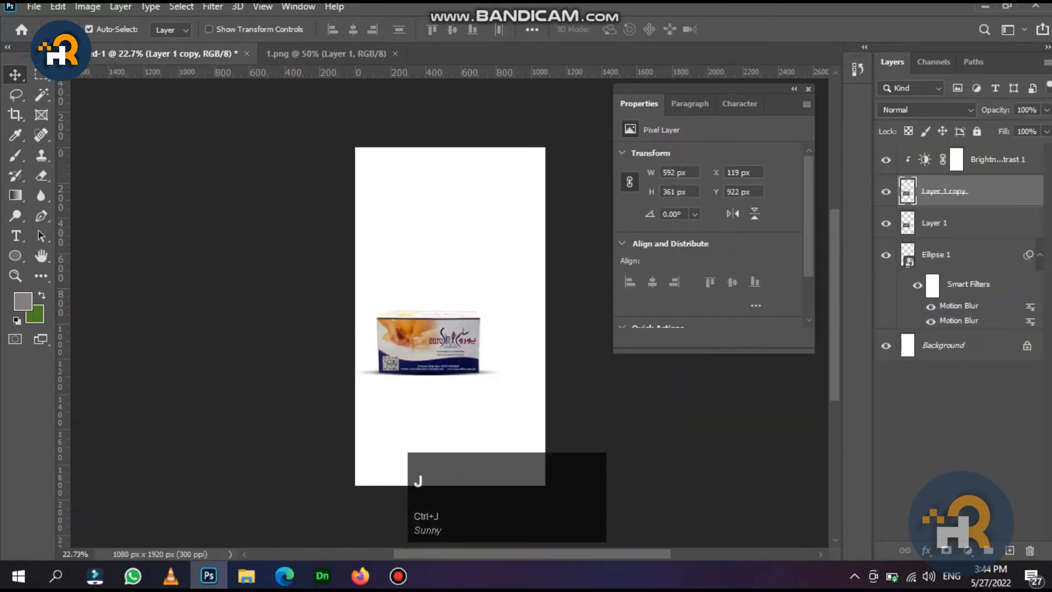
left_click(954, 223)
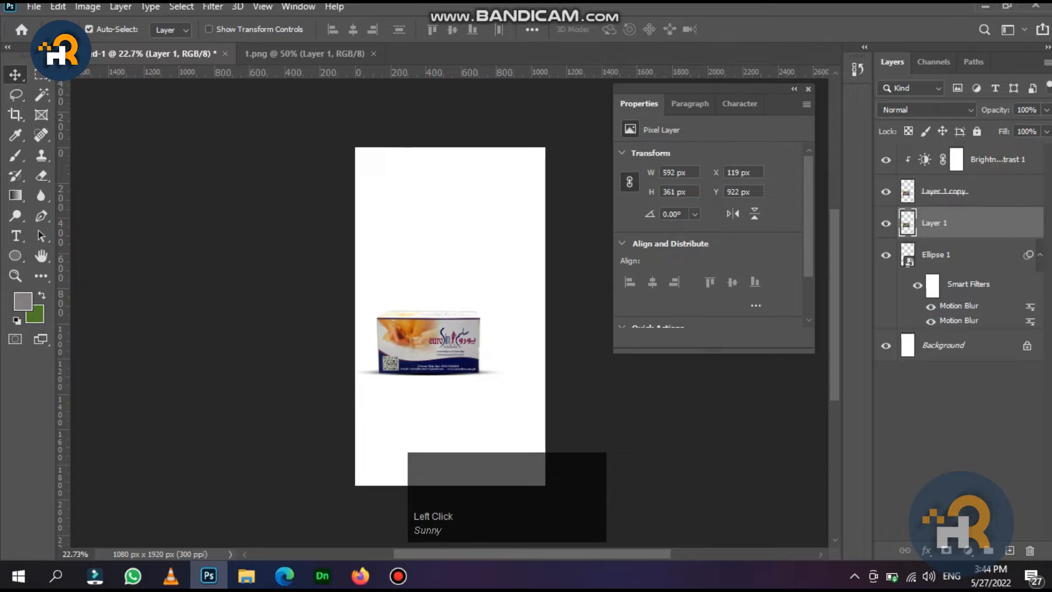
key("ctrl")
key("ctrl+t")
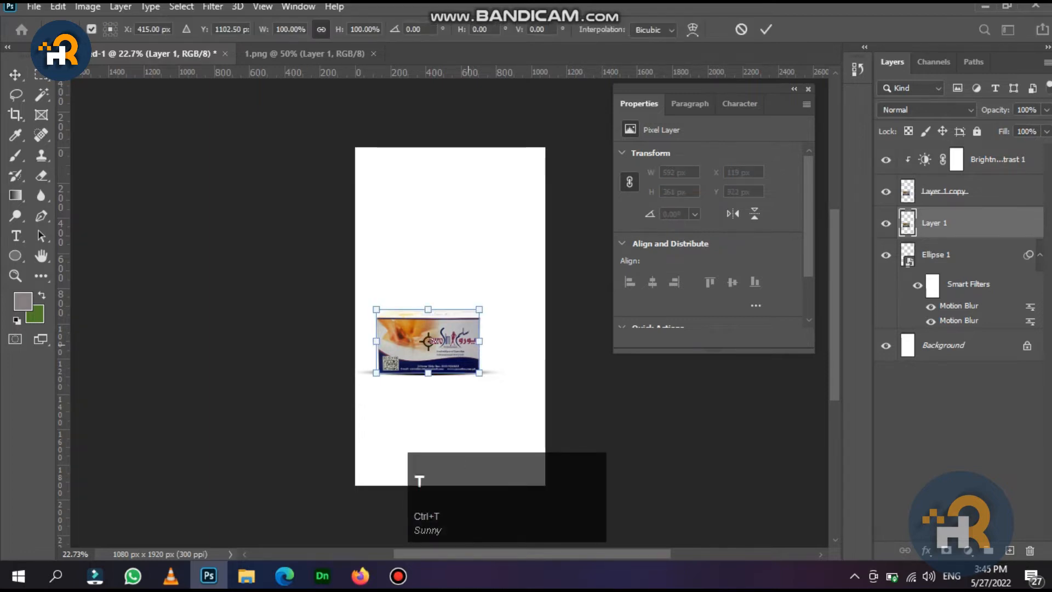
left_click_drag(428, 341, 463, 341)
key("Return")
Rotate the rear box clockwise by about 19° and shift it up and left behind the front box.
key("ctrl")
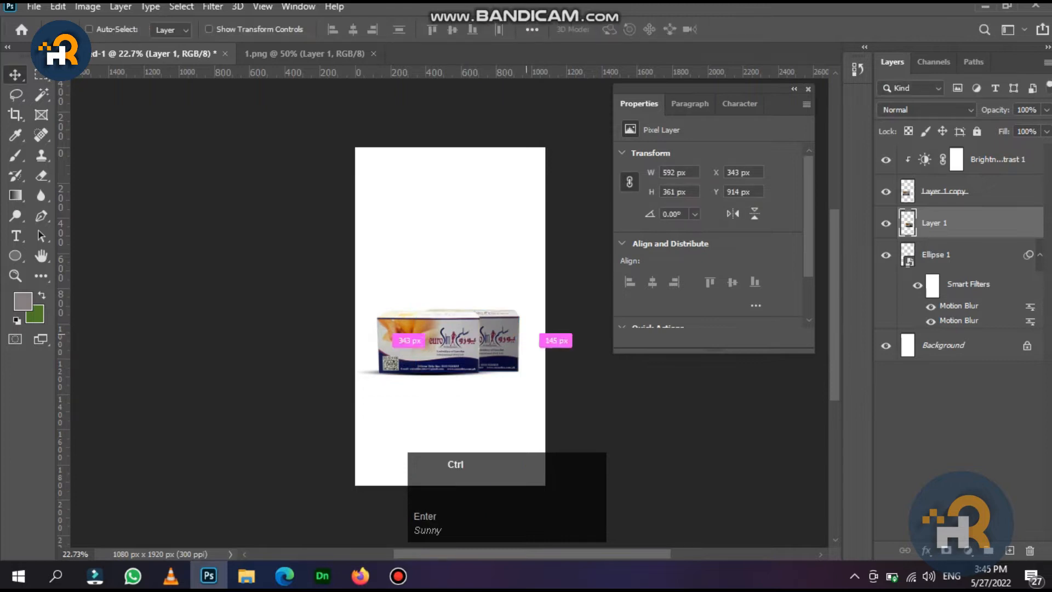
key("ctrl+t")
left_click_drag(539, 344, 539, 369)
left_click_drag(494, 336, 468, 321)
key("Return")
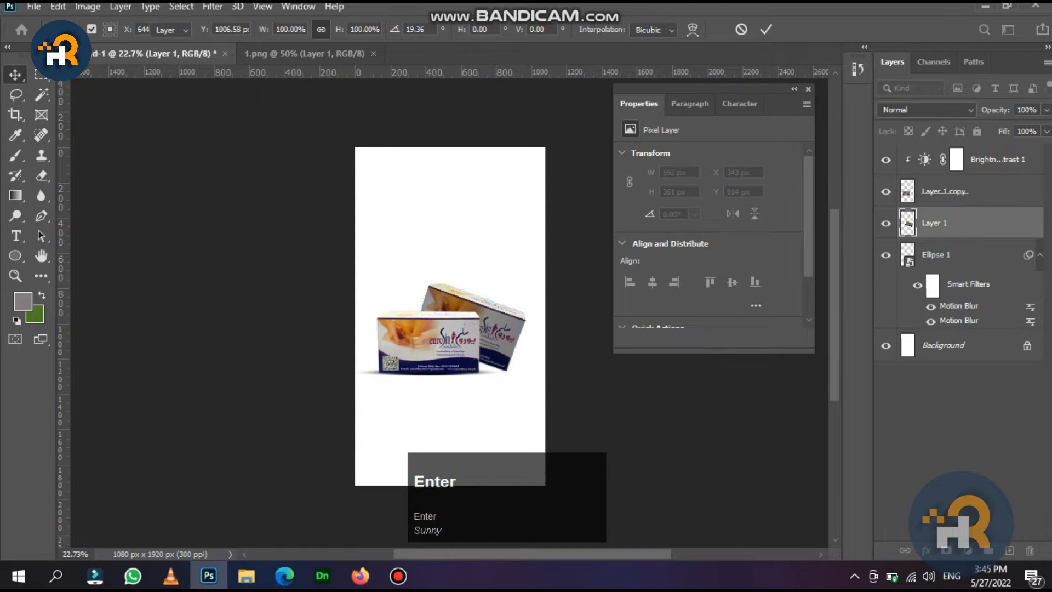
Bring the tilted box to the top of the layer stack and clip a duplicate of the Brightness/Contrast adjustment to it.
left_click_drag(942, 222, 932, 164)
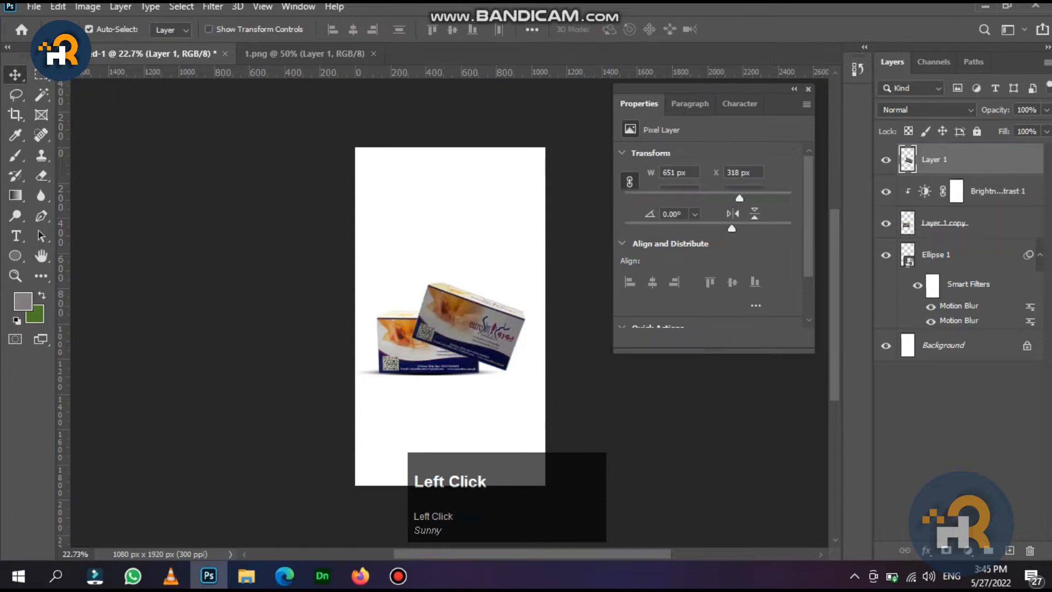
left_click(986, 190)
key("ctrl+j")
left_click_drag(986, 191, 990, 154)
right_click(990, 160)
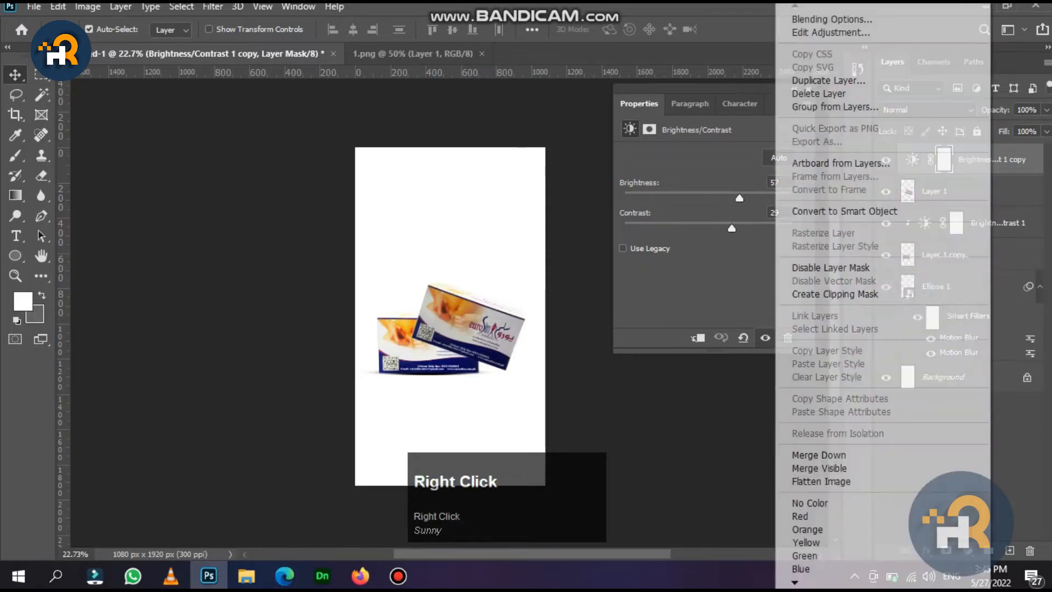
left_click(835, 294)
Move the tilted box right, scale it to about 86% and rotate it a further 32° or so clockwise.
scroll(508, 296, "up", 2)
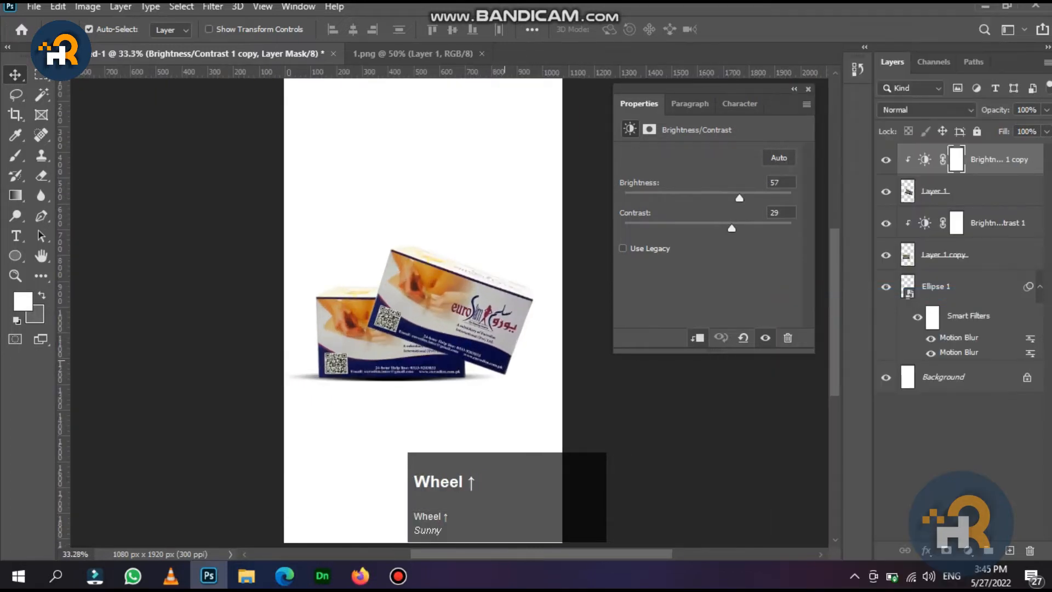
left_click(931, 191)
left_click_drag(491, 314, 519, 315)
scroll(519, 315, "down", 1)
key("ctrl+t")
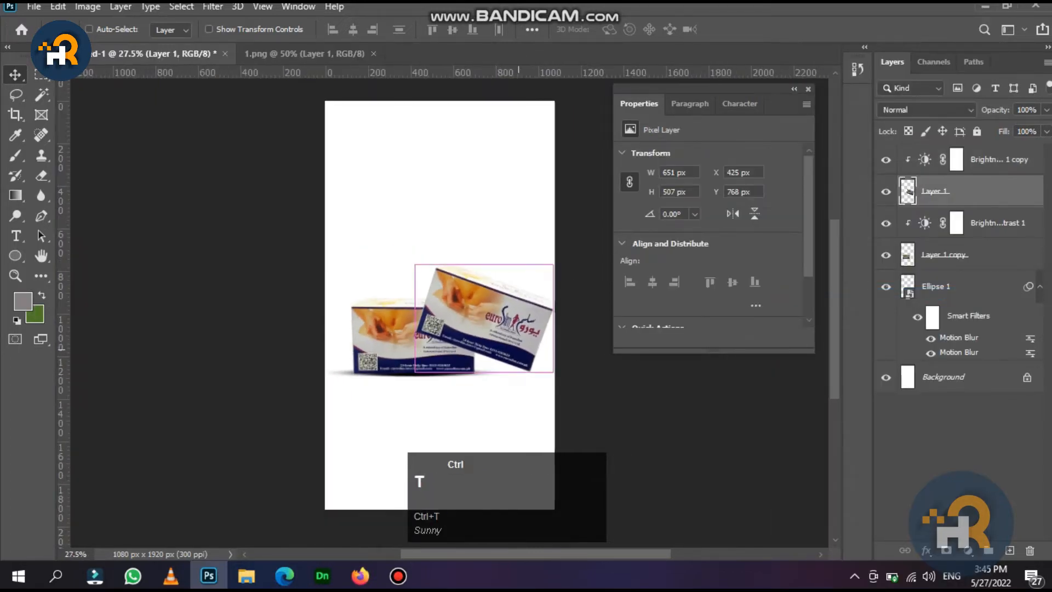
scroll(519, 315, "up", 2)
left_click_drag(570, 226, 541, 248)
left_click_drag(557, 384, 542, 420)
left_click_drag(503, 322, 504, 336)
scroll(526, 360, "up", 2)
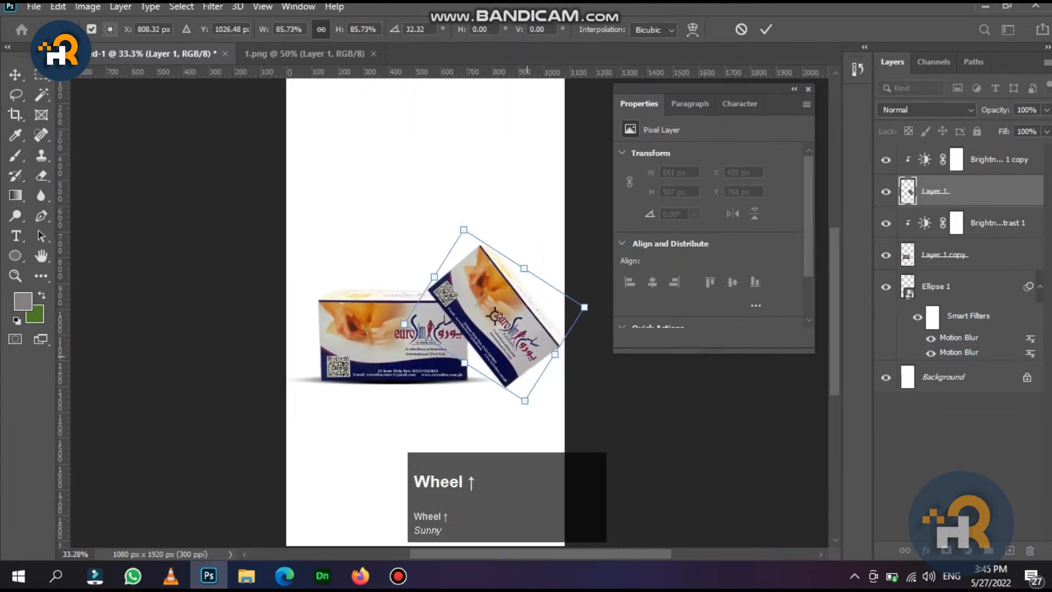
key("Return")
Scale the front box and its shadow ellipse down together slightly, narrowing them away from the tilted box.
left_click(419, 337)
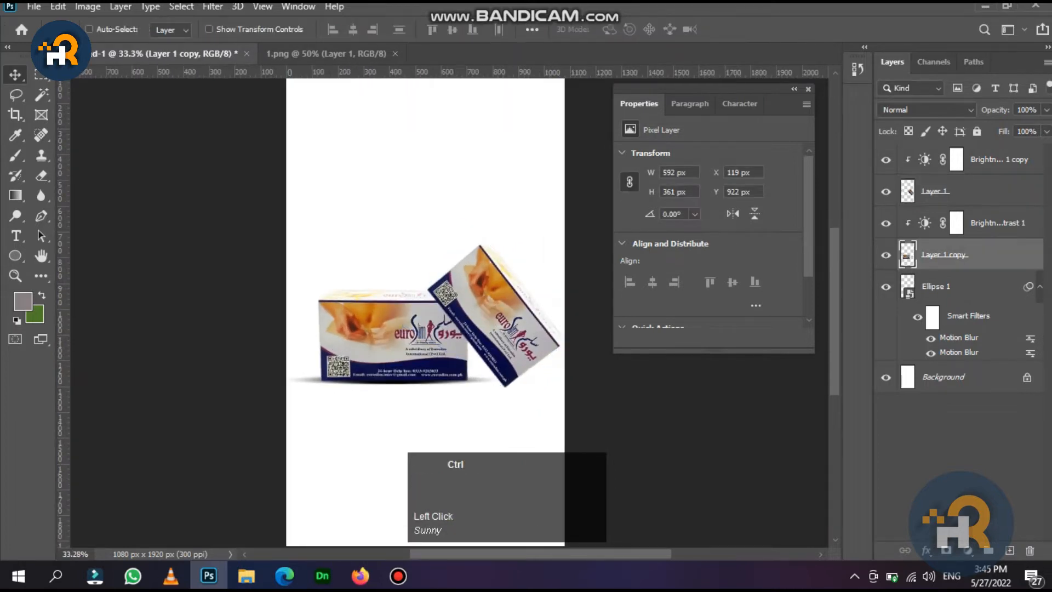
left_click(937, 286, "ctrl")
key("ctrl+t")
left_click_drag(505, 288, 480, 300)
key("Return")
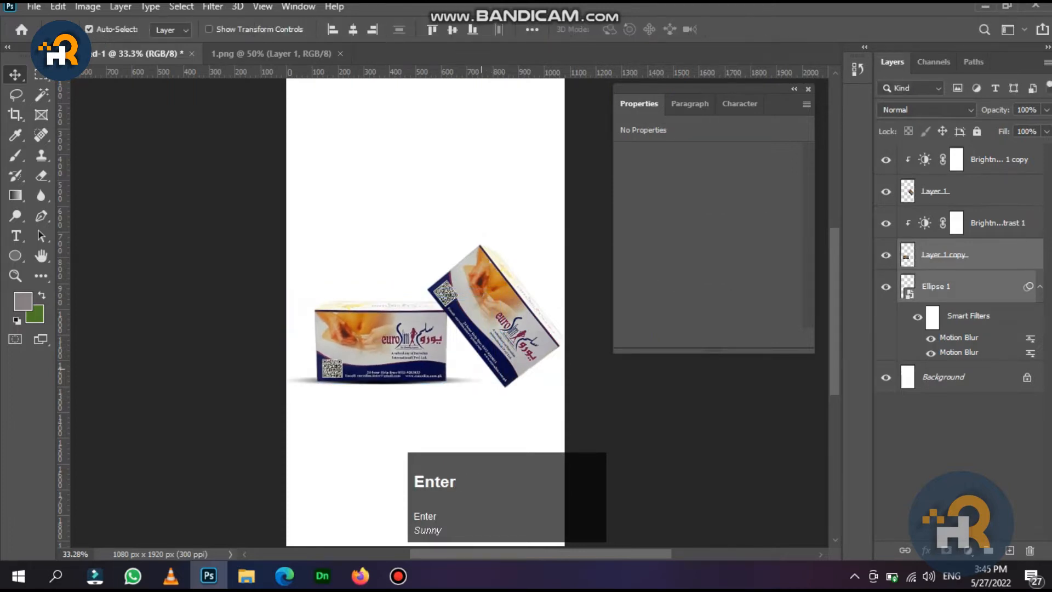
Nudge the tilted box slightly left and up to about X 533 px, Y 714 px so it leans on the front box.
left_click(482, 329)
key("Left")
key("Left")
key("Left")
key("Left")
key("Left")
key("Left")
key("Left")
key("Left")
key("Left")
key("Left")
key("Left")
key("Left")
key("Up")
key("Up")
key("Up")
key("Up")
key("Up")
key("Up")
key("Up")
key("Up")
key("Up")
key("Up")
key("Up")
key("Up")
key("Up")
key("Up")
key("Up")
key("Up")
key("Up")
key("Up")
key("Up")
key("Up")
key("Up")
key("Up")
key("Up")
key("Up")
key("Up")
key("Up")
key("Up")
key("Up")
Lower the tilted box by 6 px to a temporary horizontal guide at the front box's base, and remove the guide.
left_click_drag(498, 72, 497, 379)
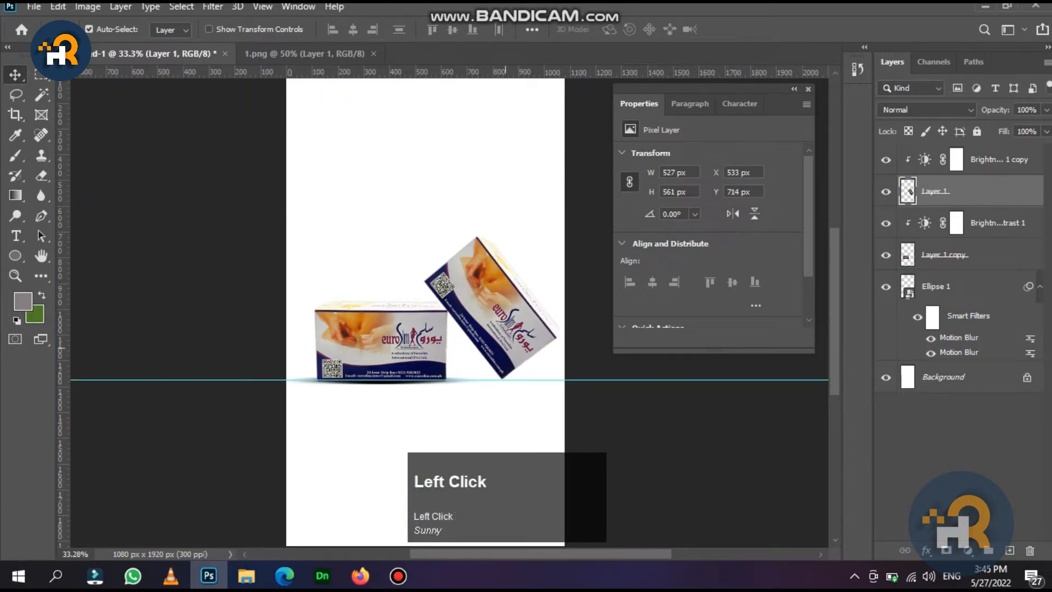
key("Down")
key("Down")
key("Down")
key("Down")
key("Down")
key("Down")
left_click_drag(571, 380, 572, 581)
Draw a thin black ellipse about 246 × 19 px under the tilted box's lower corner, on a layer below that box.
left_click(15, 255)
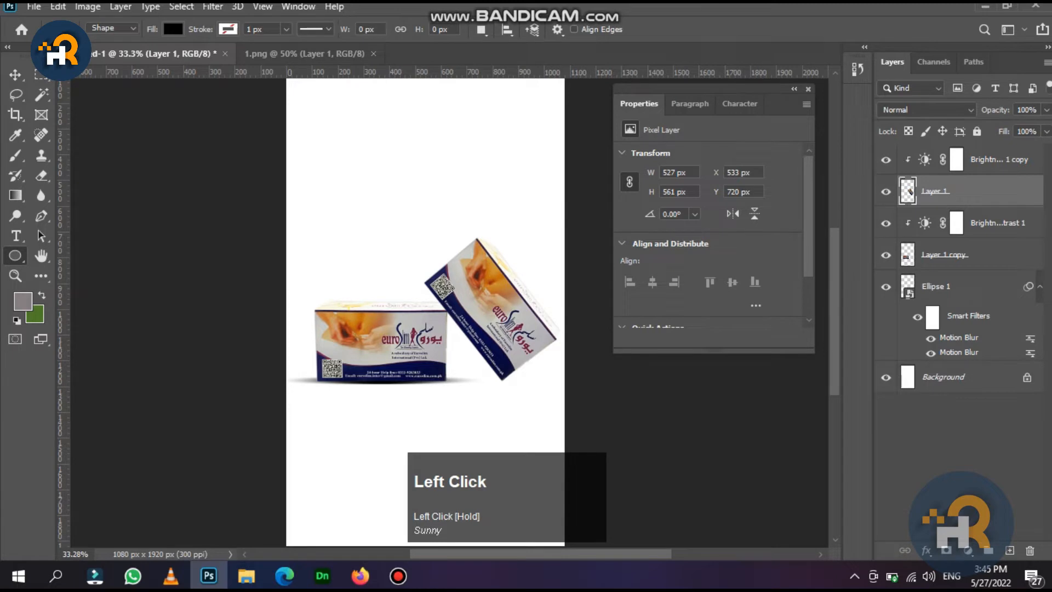
left_click(956, 223)
left_click_drag(491, 380, 555, 384)
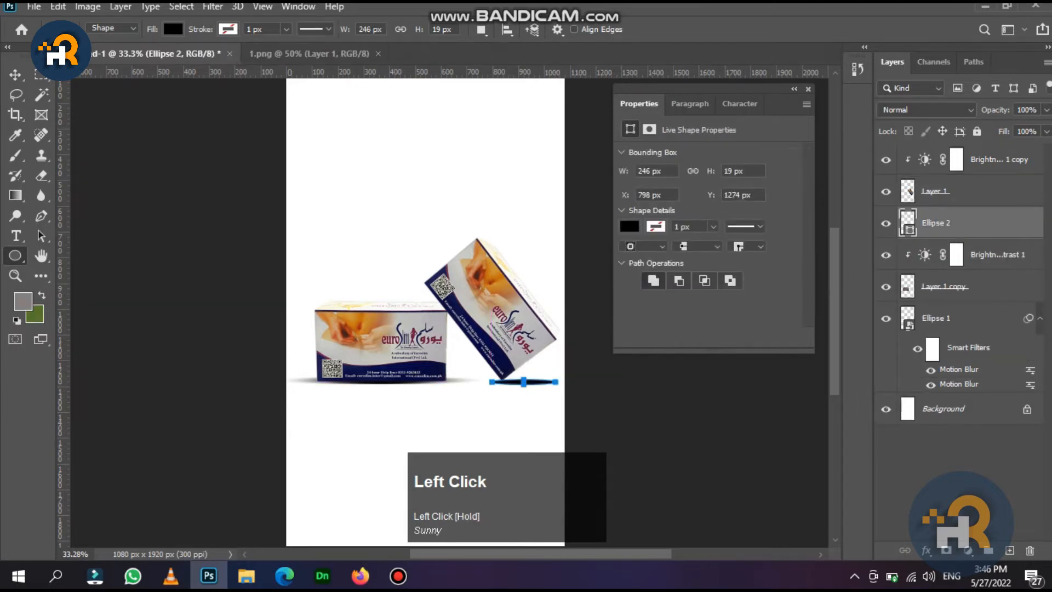
Rasterize the tilted box's shadow ellipse and apply the last Motion Blur to it.
left_click(212, 6)
left_click(300, 17)
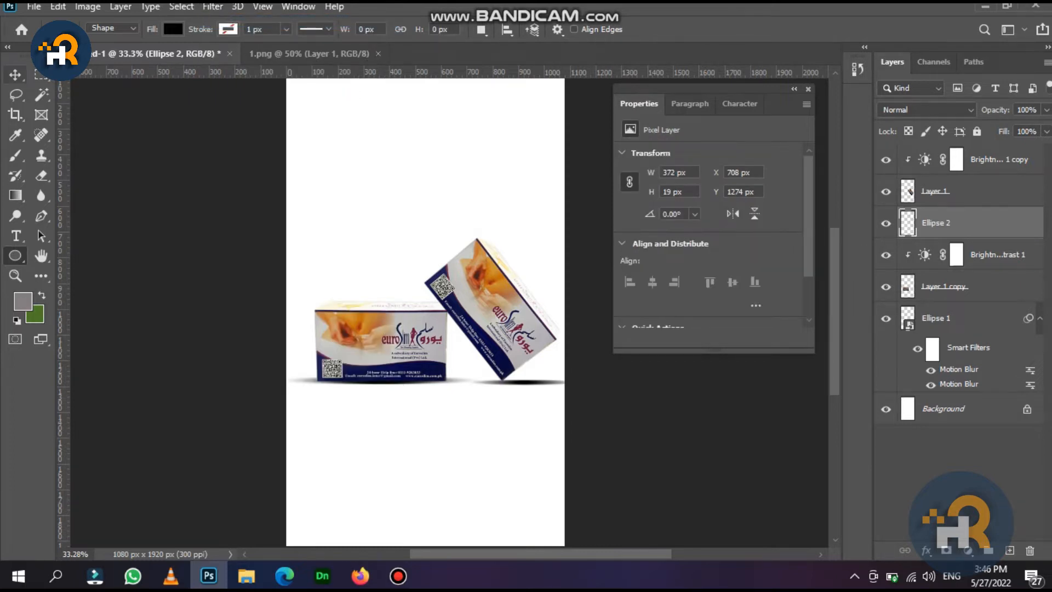
left_click(15, 75)
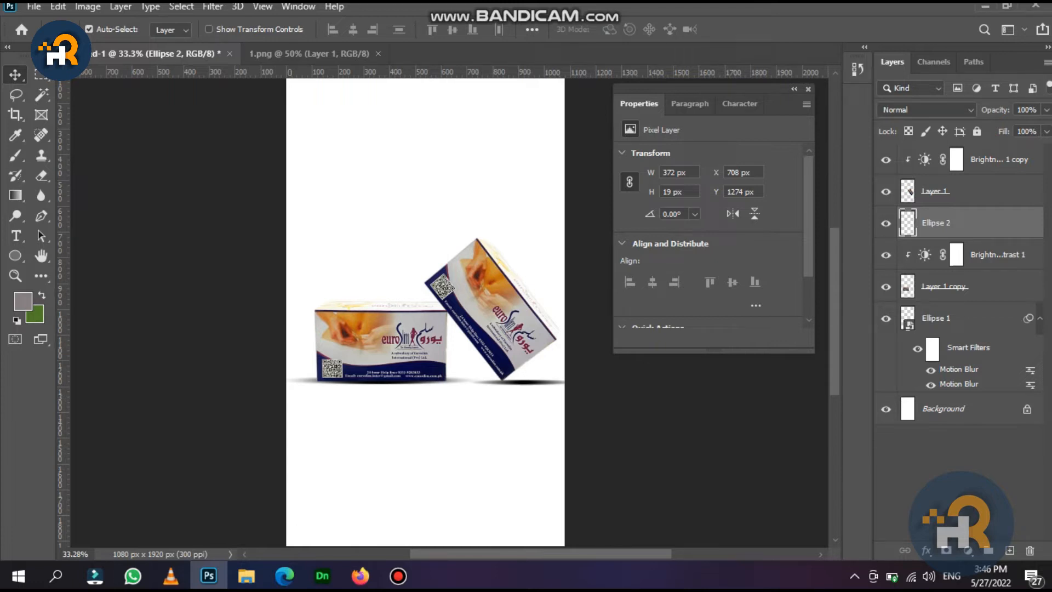
Add a new empty layer clipped to the front box's layer.
left_click(944, 286)
left_click(1010, 550)
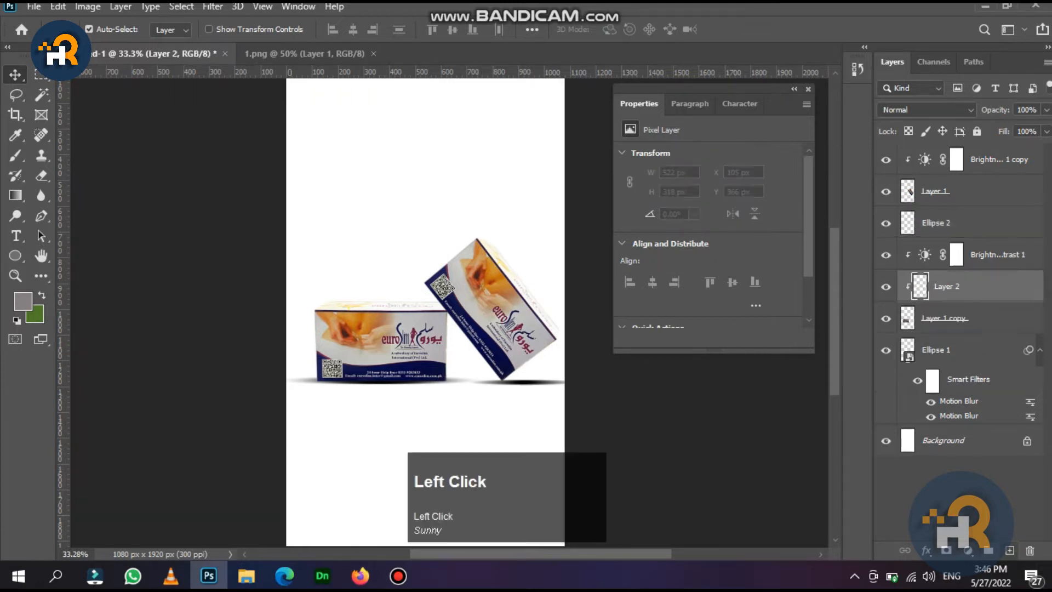
scroll(460, 362, "up", 6)
key("space")
left_click_drag(449, 351, 431, 239)
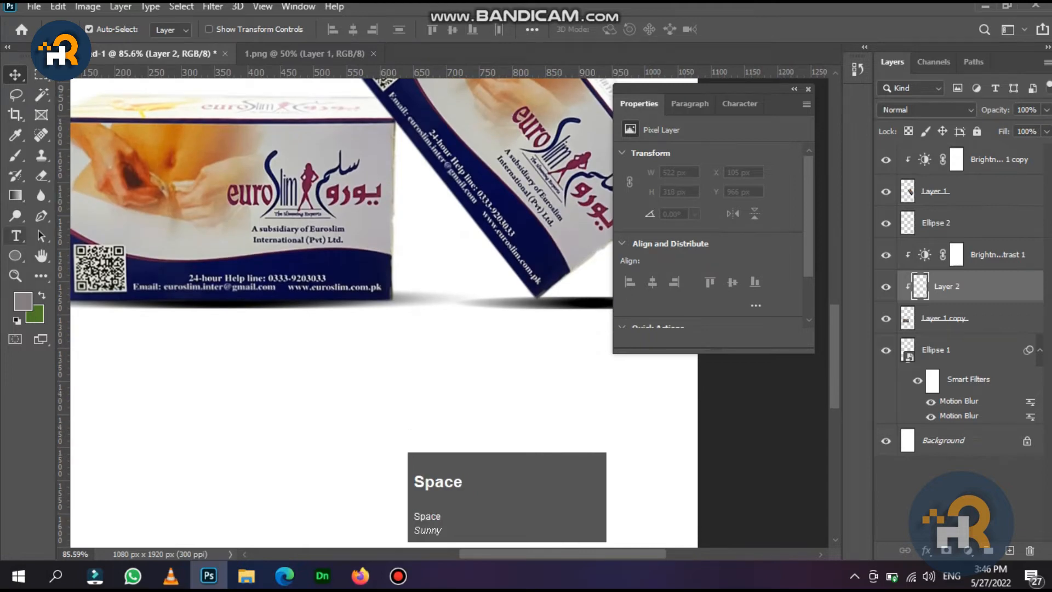
Paint a soft shadow down the front box's right edge with a black (000000) brush at 53% opacity.
left_click(15, 155)
left_click(23, 301)
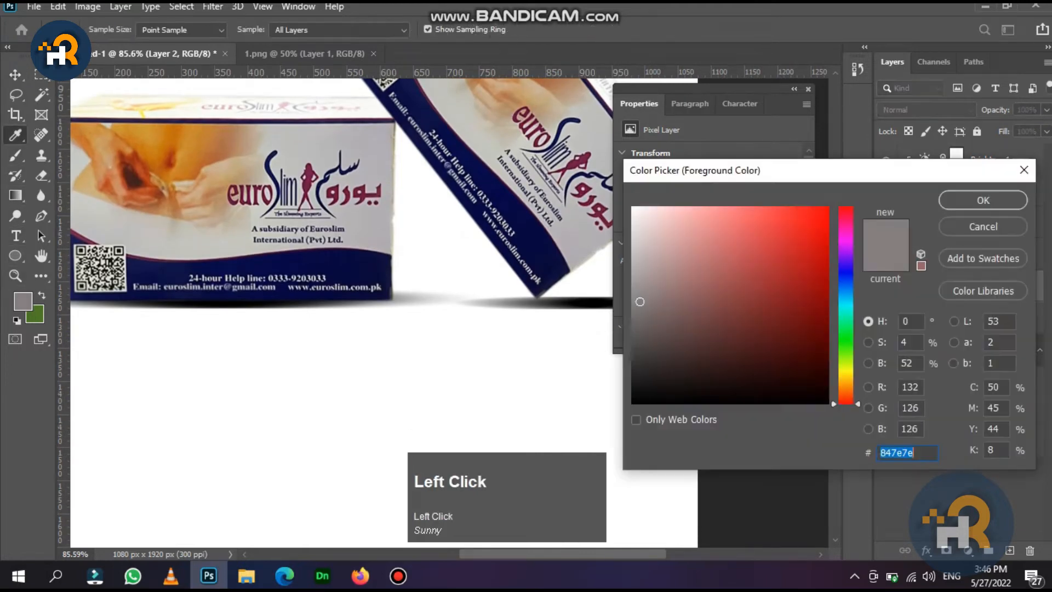
type("000000")
key("Return")
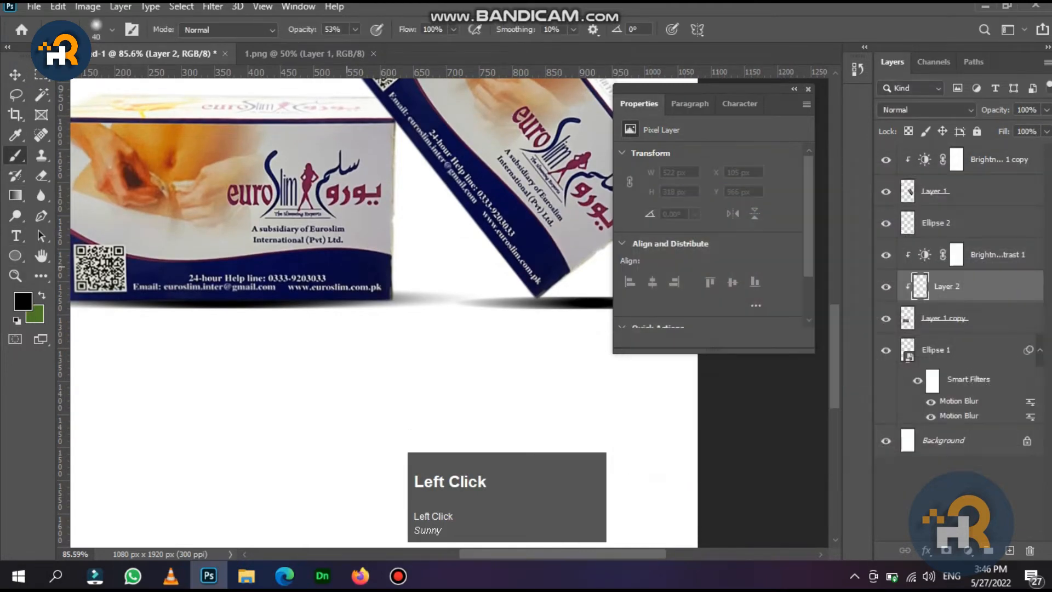
scroll(355, 262, "up", 1)
key("space")
left_click_drag(363, 208, 364, 296)
mouse_move(396, 197)
left_mouse_down()
mouse_move(394, 389)
mouse_move(432, 488)
left_mouse_up()
key("space")
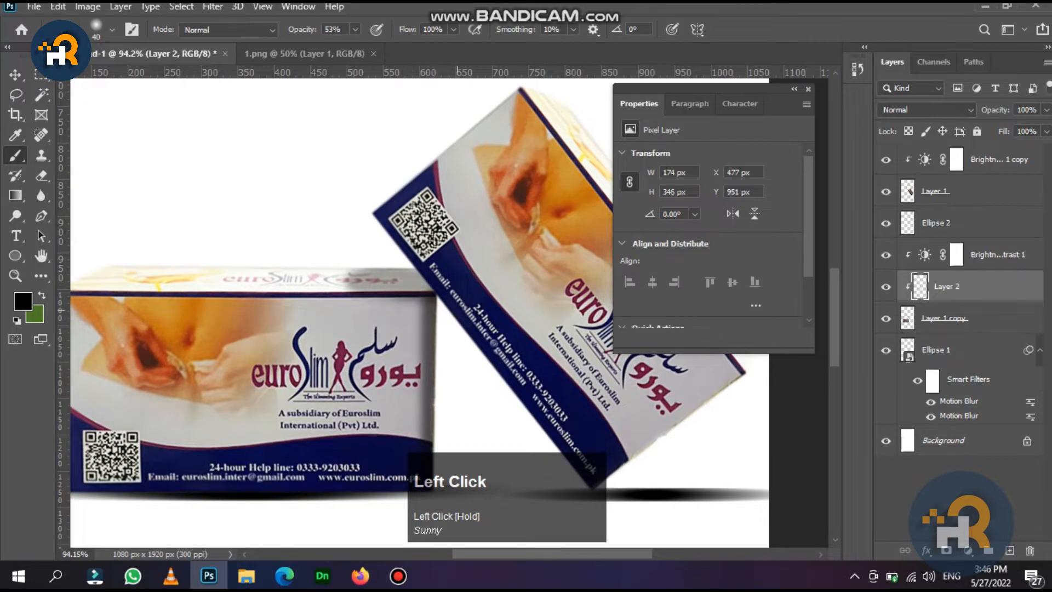
key("v")
scroll(329, 274, "down", 4)
key("space")
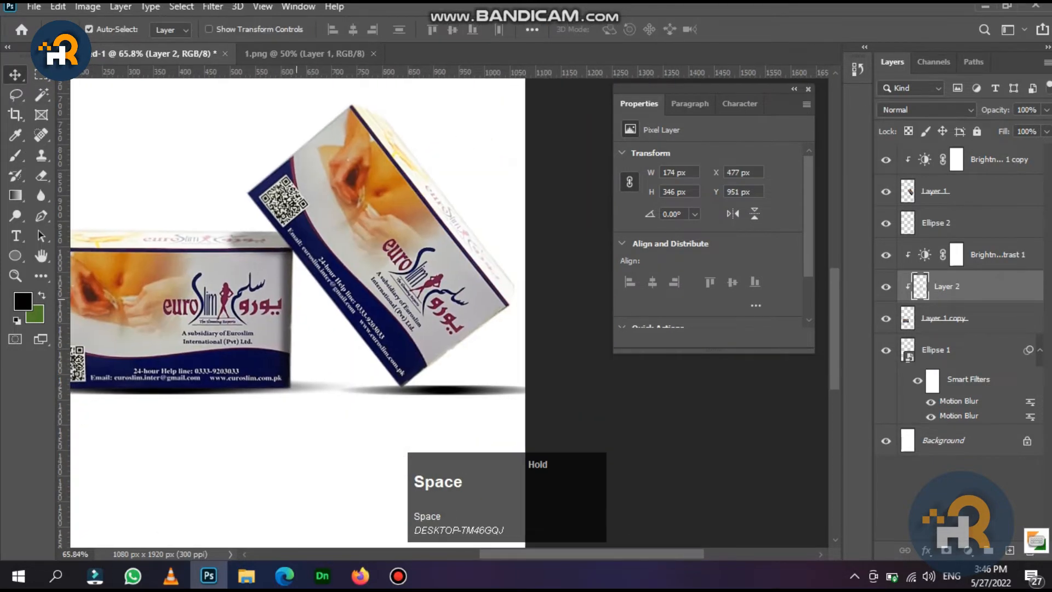
Paint a soft black shadow at 53% brush opacity along the tilted box's lower-left edge, on a new layer clipped to that box.
left_click(934, 191)
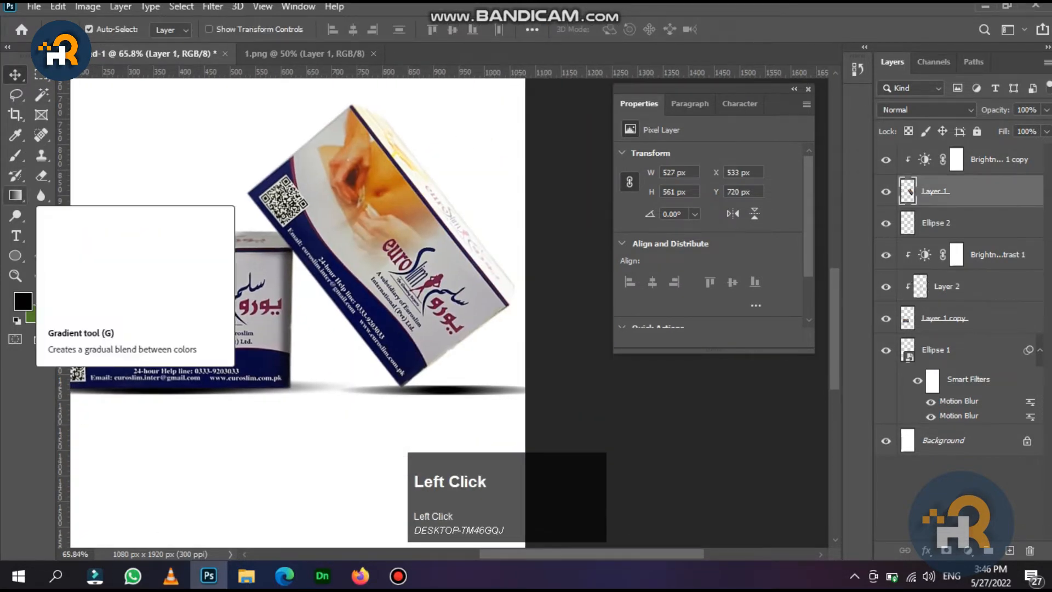
left_click(15, 156)
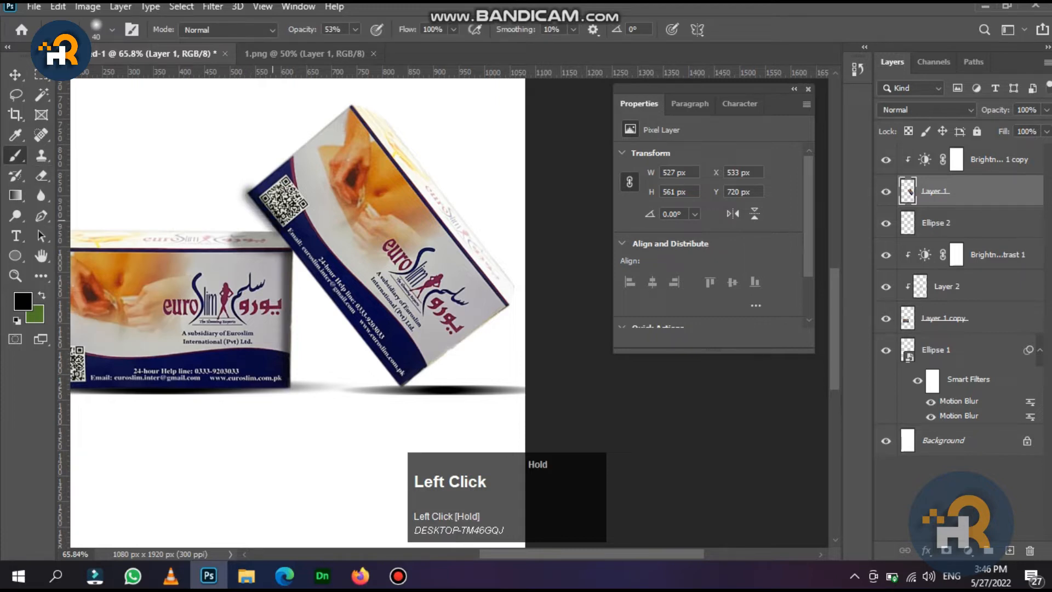
key("ctrl+z")
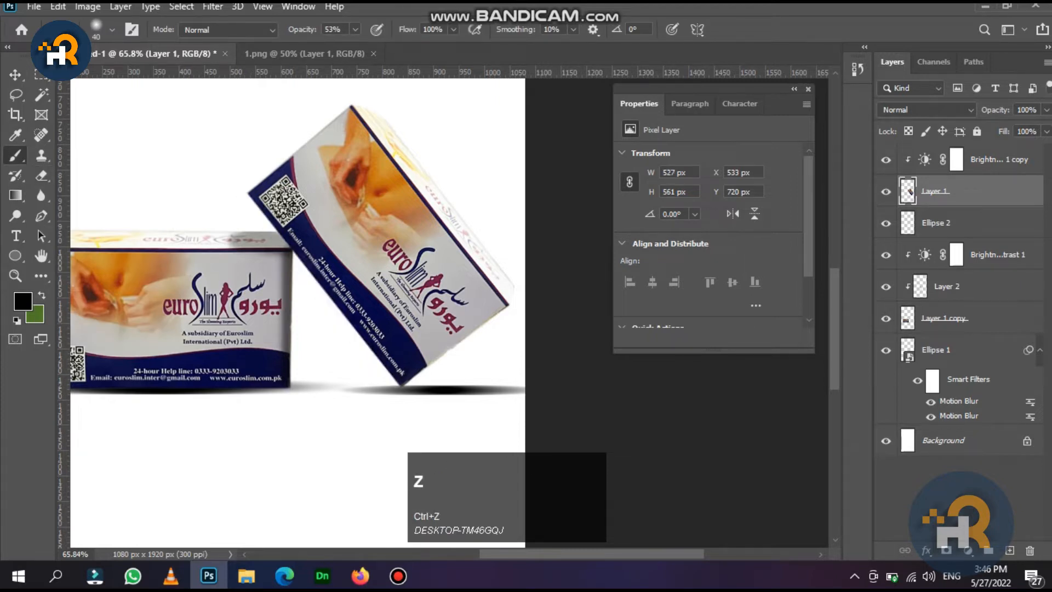
left_click(1009, 551)
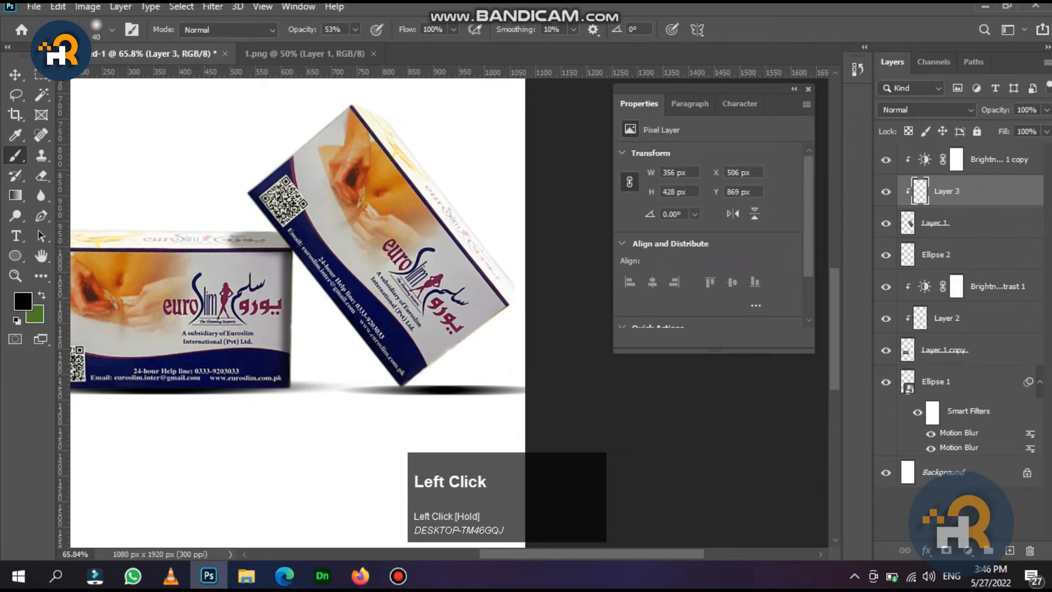
Apply a Gaussian Blur with a 7.4 px radius to the tilted box's painted shadow.
left_click(15, 75)
key("alt+t")
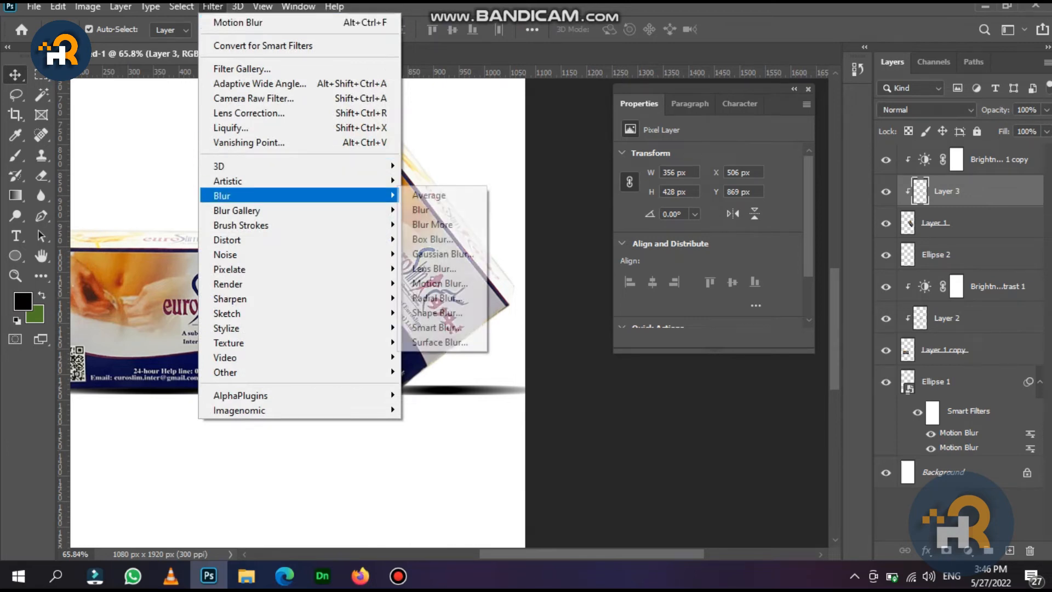
left_click(223, 195)
left_click(443, 249)
left_click_drag(755, 401, 738, 400)
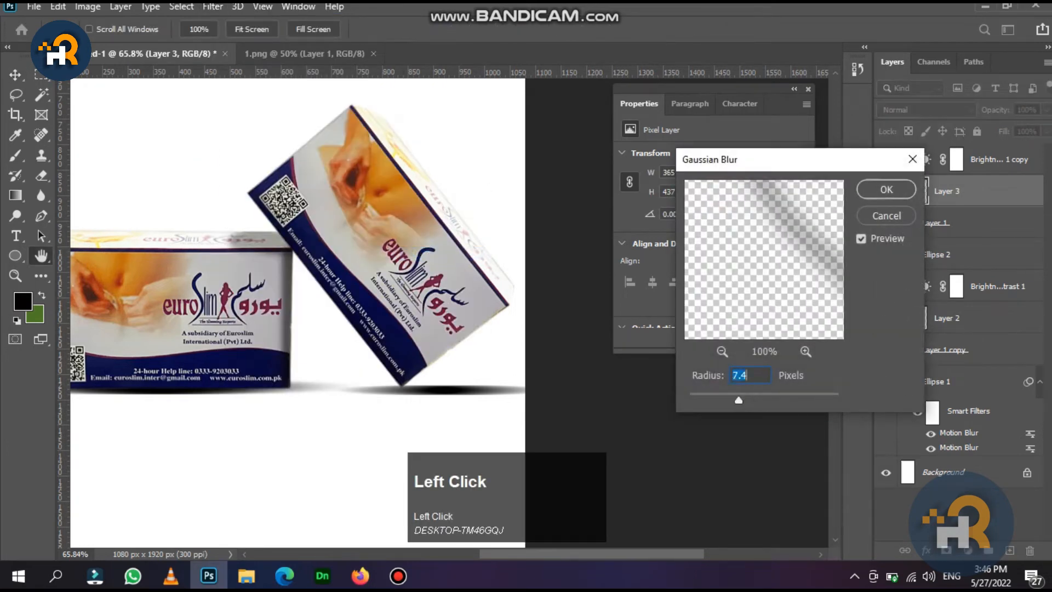
left_click(886, 190)
Apply a Gaussian Blur with a 15.3 px radius to the front box's painted edge shadow on Layer 2.
left_click(947, 319)
left_click(213, 8)
mouse_move(230, 197)
left_click(443, 249)
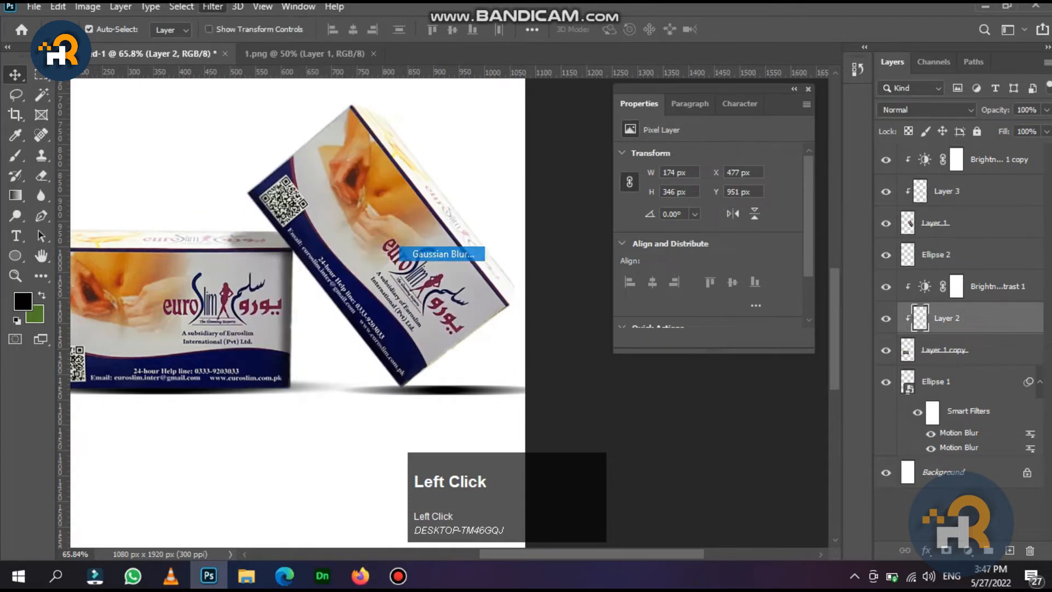
left_click_drag(739, 401, 759, 401)
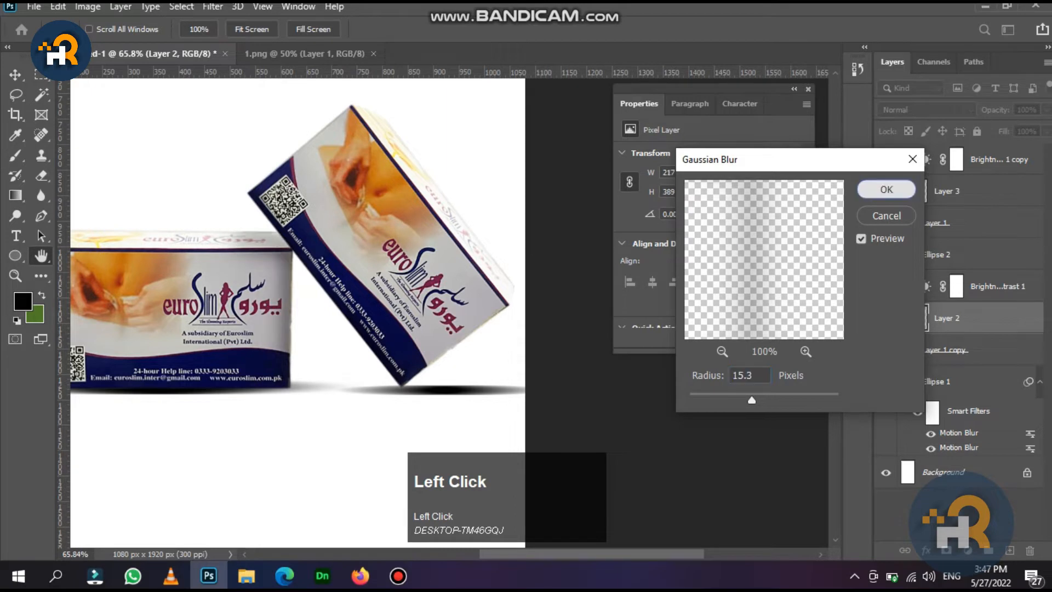
left_click(886, 190)
Examine the softened shadows on both boxes up close and in the whole composition.
scroll(408, 336, "down", 5)
scroll(328, 307, "up", 3)
scroll(328, 307, "down", 3)
scroll(415, 333, "down", 2)
scroll(415, 333, "up", 3)
scroll(415, 333, "down", 4)
scroll(415, 333, "up", 4)
scroll(415, 333, "down", 4)
scroll(415, 333, "up", 4)
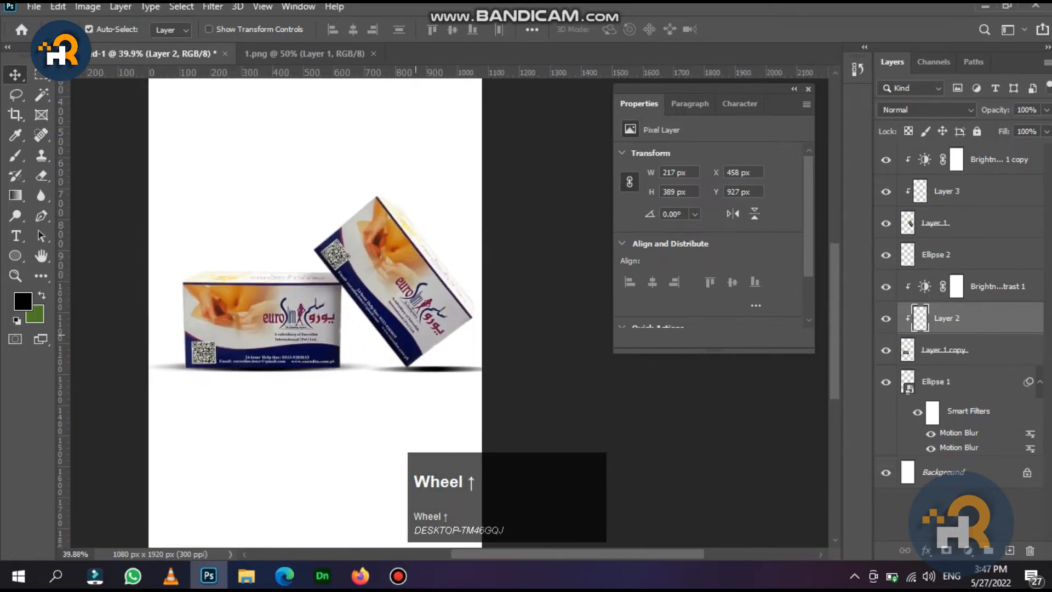
Nudge the tilted box's ground shadow upward to Y 1265 px and set its opacity to 50%.
left_click(440, 376)
key("Up")
key("Up")
key("Up")
key("Up")
key("Up")
key("Up")
key("Up")
key("Up")
key("Up")
key("Up")
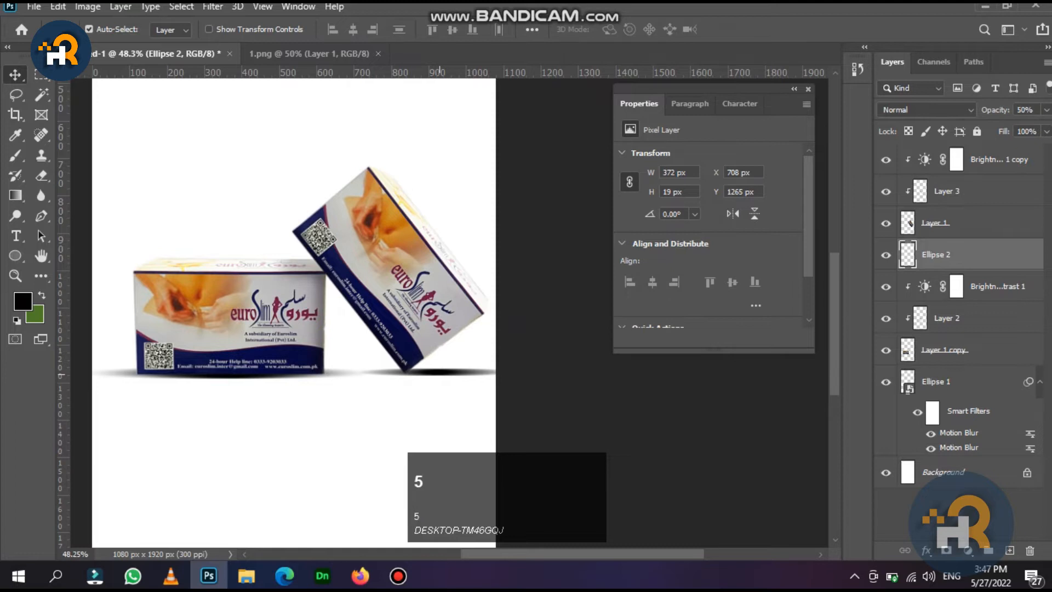
key("5")
Close the 1.png document.
scroll(439, 375, "down", 5)
scroll(439, 375, "up", 2)
scroll(439, 375, "down", 4)
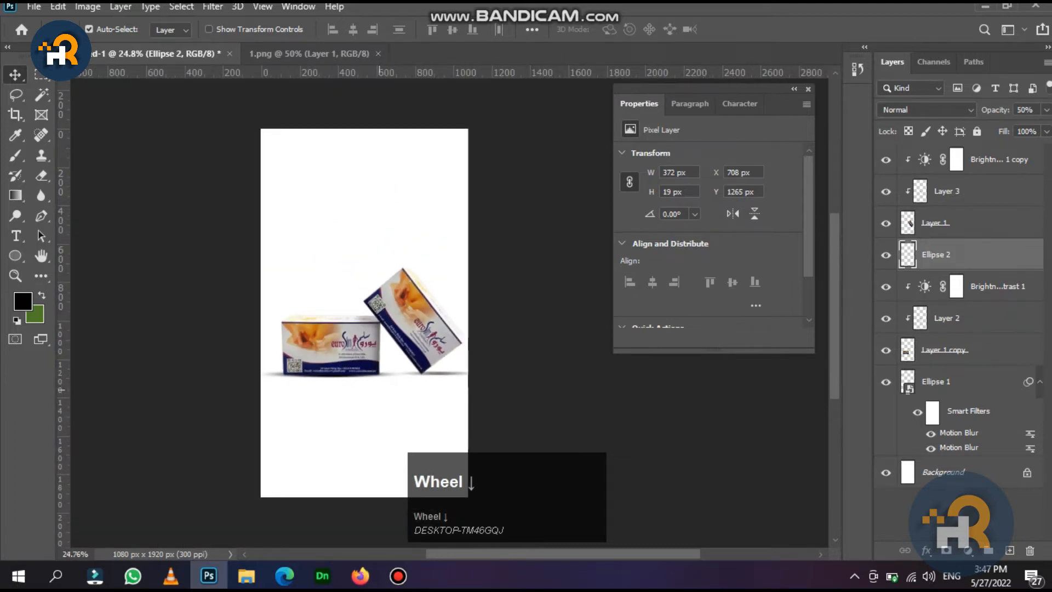
left_click_drag(335, 278, 335, 304)
scroll(335, 304, "up", 4)
scroll(335, 304, "down", 4)
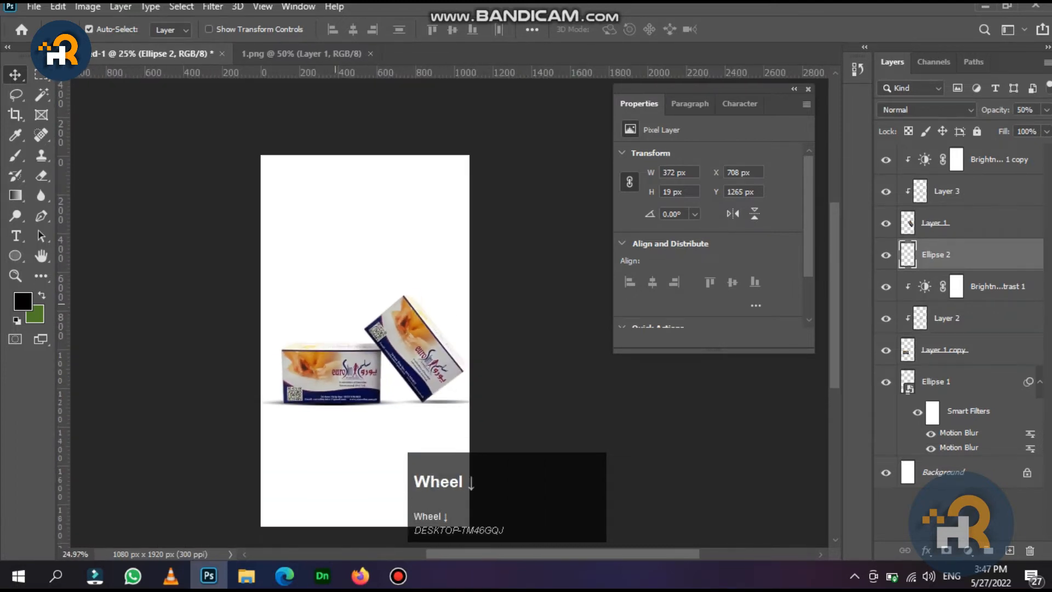
left_click(370, 54)
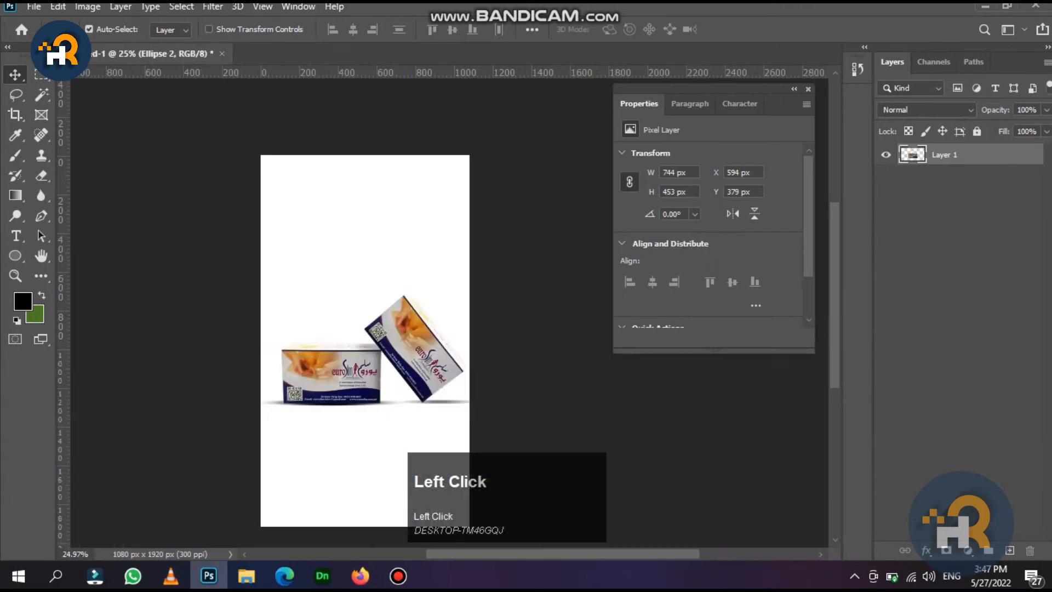
Open flower-marigolds-3192686_960_720.webp from the poster folder and place the cut-out flower near the top of the poster.
mouse_move(247, 575)
left_click(328, 507)
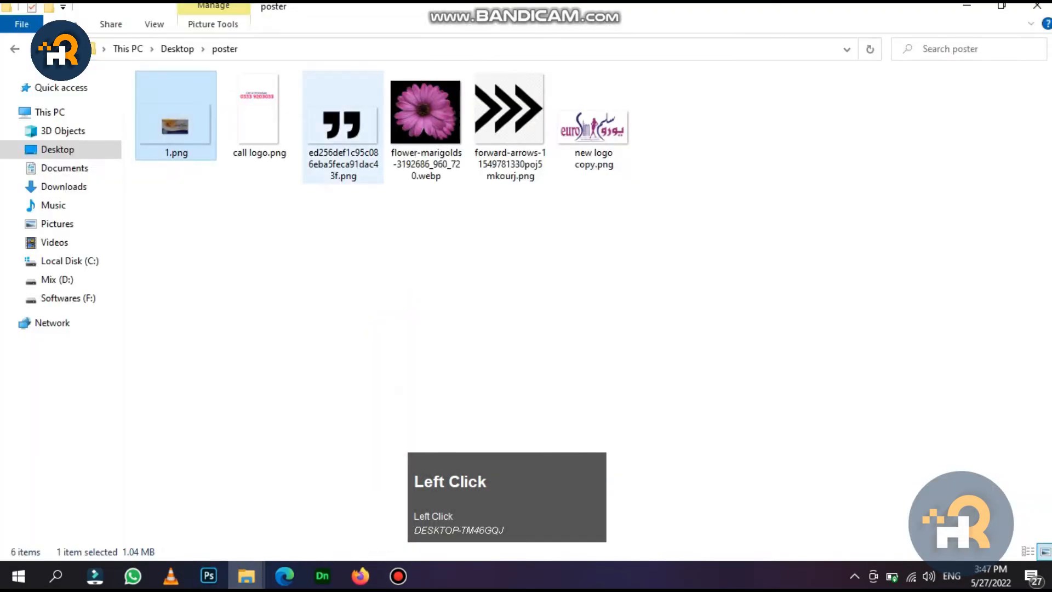
scroll(509, 126, "down", 1)
left_click_drag(422, 110, 351, 55)
left_click_drag(350, 192, 345, 213)
Rotate the flower and move it partly off the poster's upper-left corner, to X -255 px, Y -204 px.
key("ctrl+t")
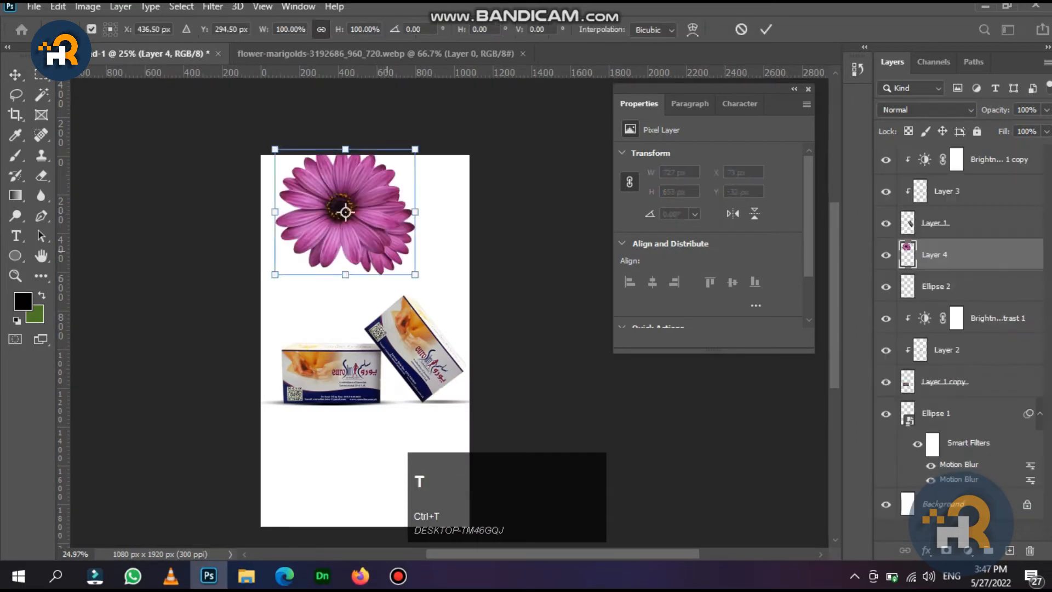
left_click_drag(429, 276, 310, 315)
left_click_drag(360, 243, 286, 183)
key("Return")
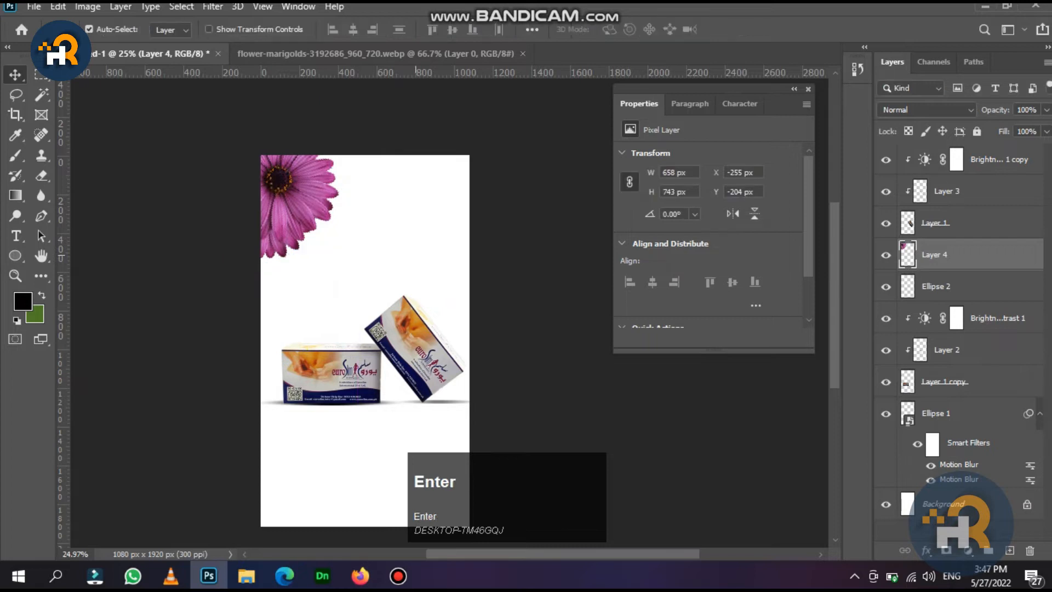
Move the flower layer above all other layers and brighten it with Curves, raising input 112 to output 141.
key("ctrl+m")
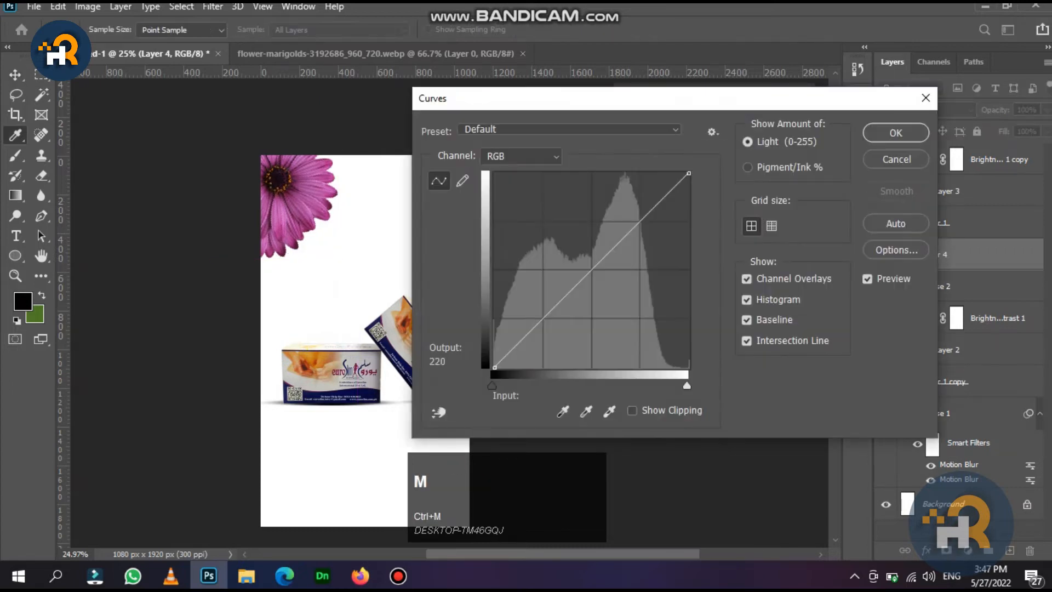
left_click(894, 157)
left_click_drag(934, 254, 931, 147)
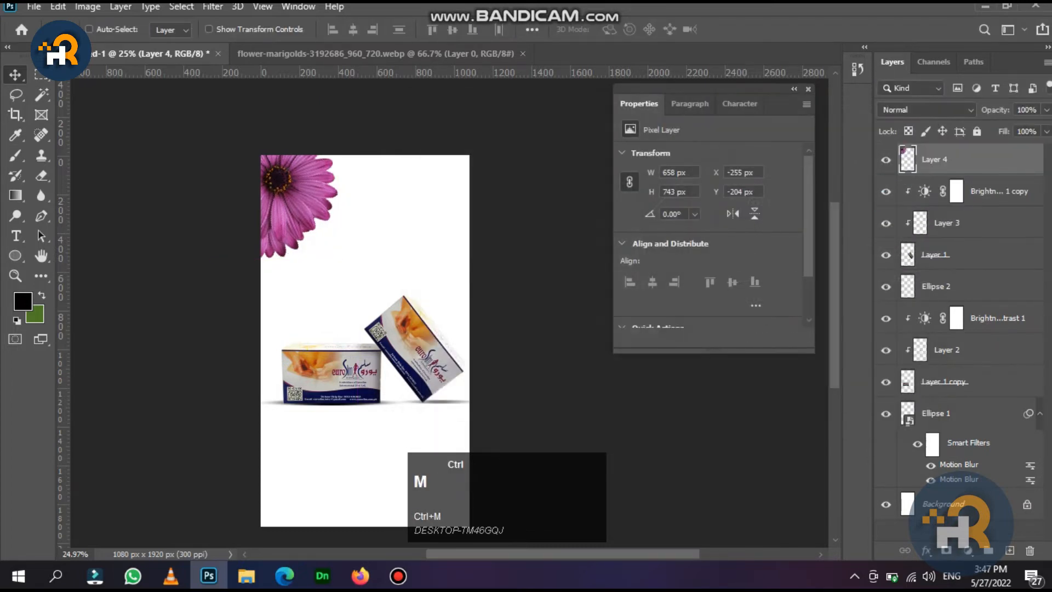
key("ctrl+m")
left_click_drag(584, 277, 579, 260)
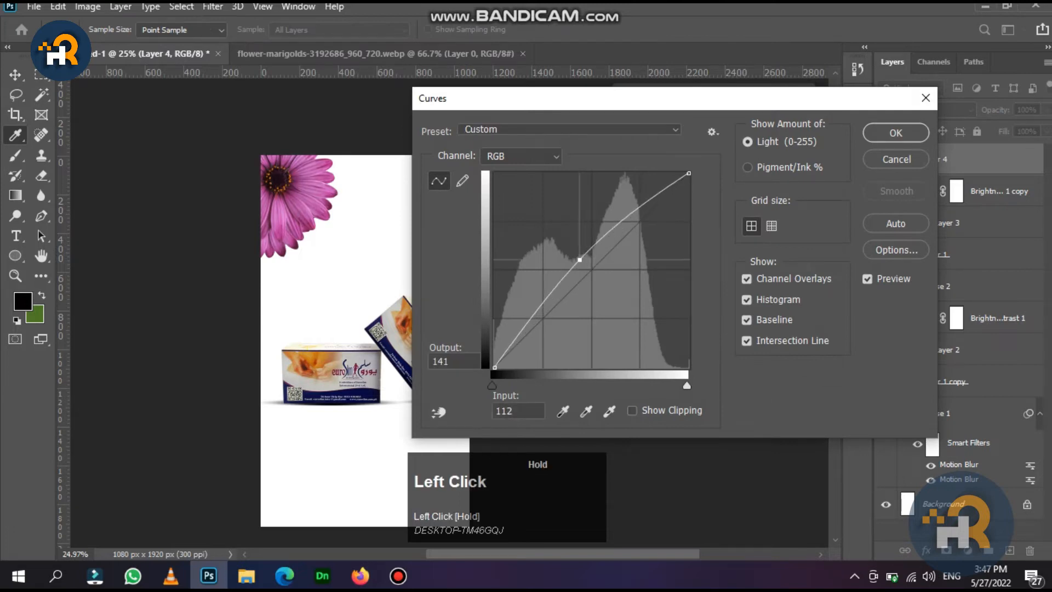
left_click(896, 133)
Place a copy of the flower beneath the original, offset to X -211 px, Y -172 px, and blacken it with Lightness -100.
left_click_drag(317, 170, 326, 174)
key("ctrl+bracketleft")
key("ctrl+u")
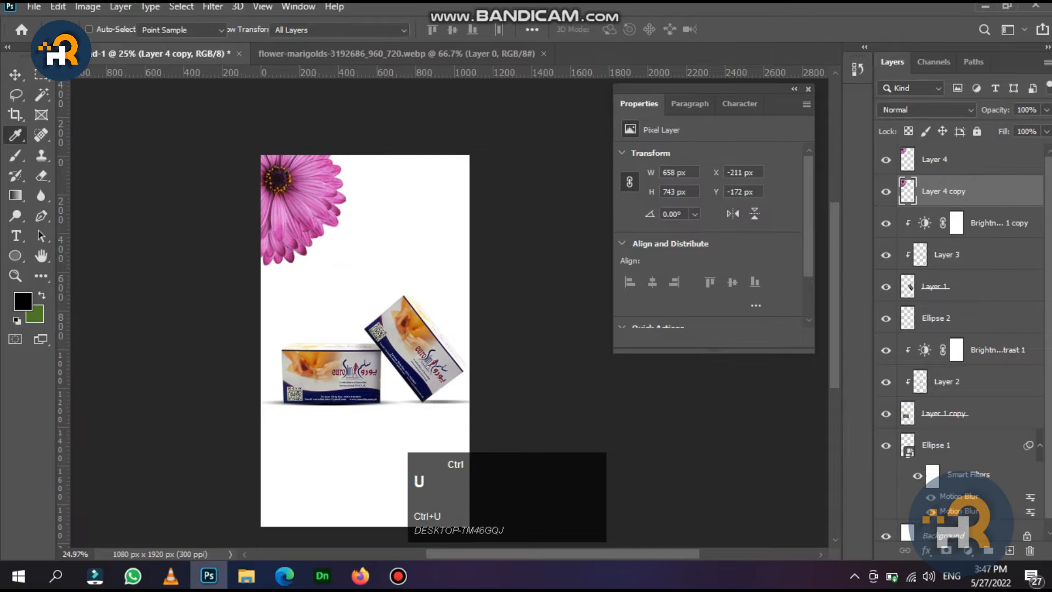
left_click_drag(835, 464, 759, 464)
left_click(1010, 307)
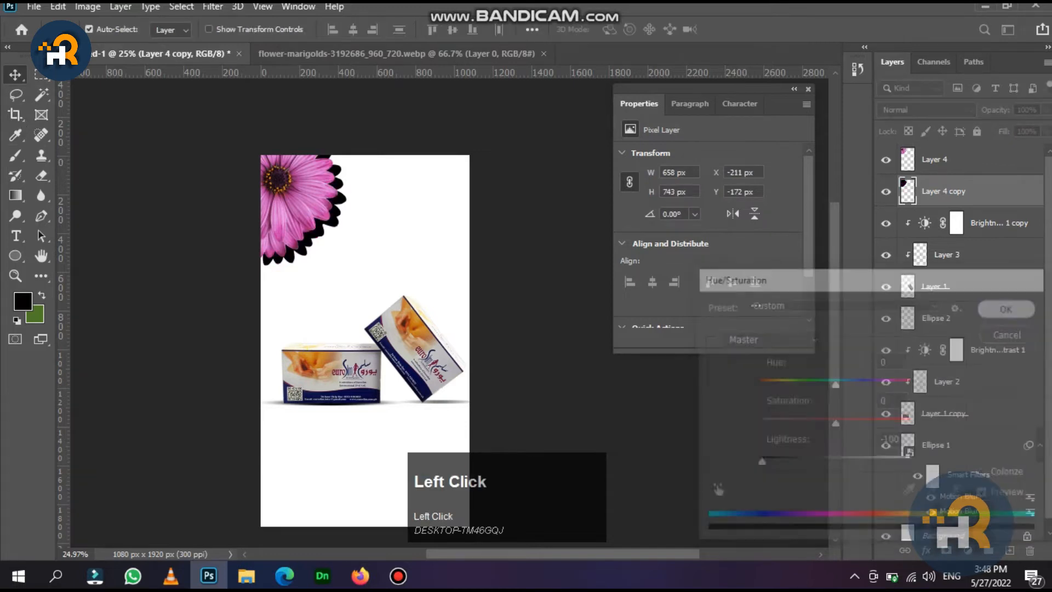
Apply Motion Blur at a -39° angle and 180 px distance to the black flower copy, repeating the same blur twice more.
left_click(213, 7)
mouse_move(230, 196)
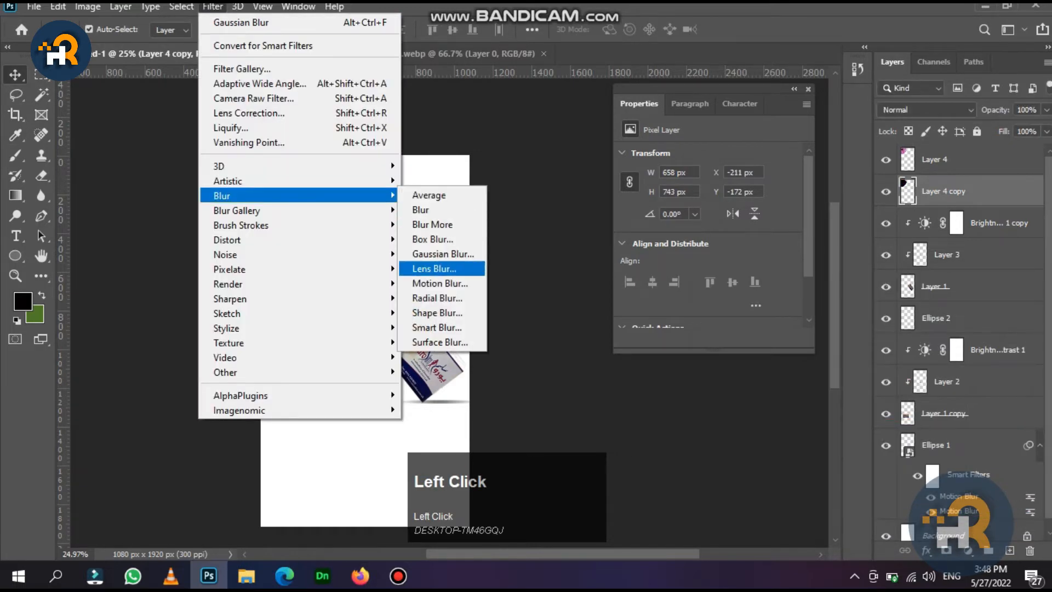
left_click(438, 283)
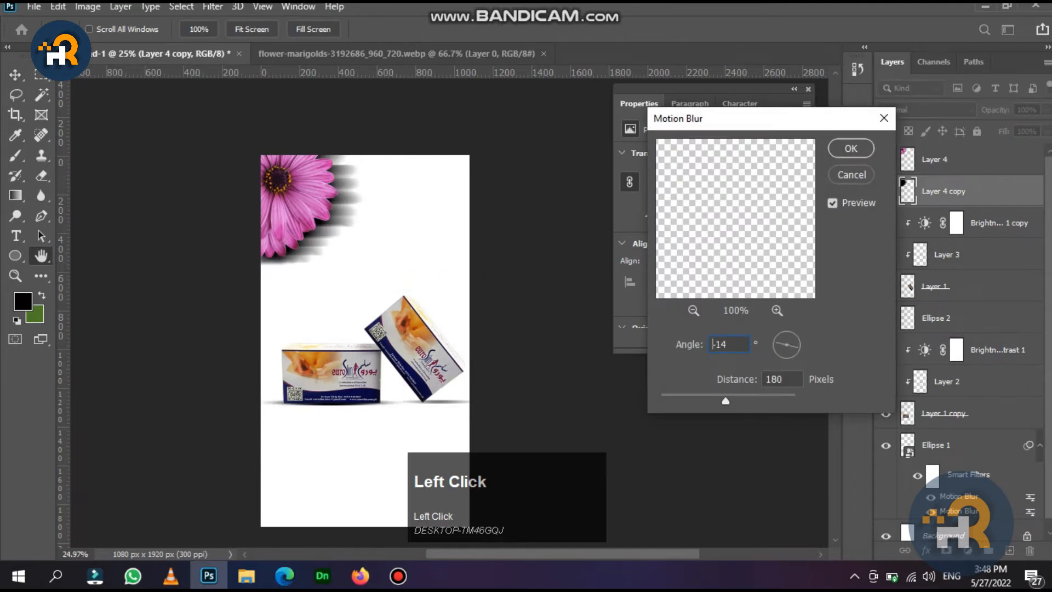
left_click_drag(797, 352, 797, 353)
left_click(850, 148)
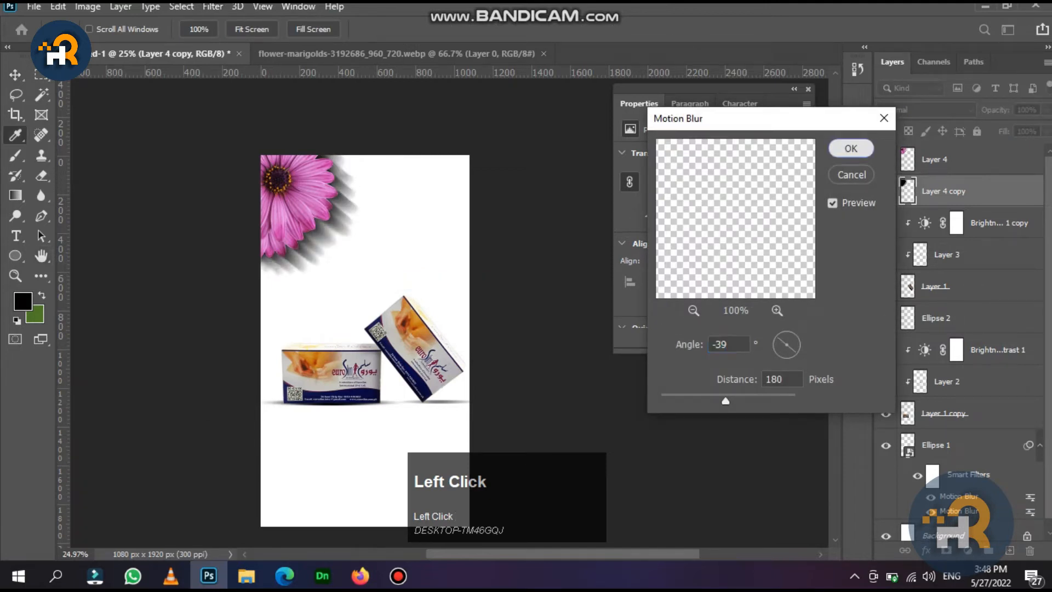
left_click(212, 7)
left_click(237, 23)
left_click(212, 7)
left_click(238, 22)
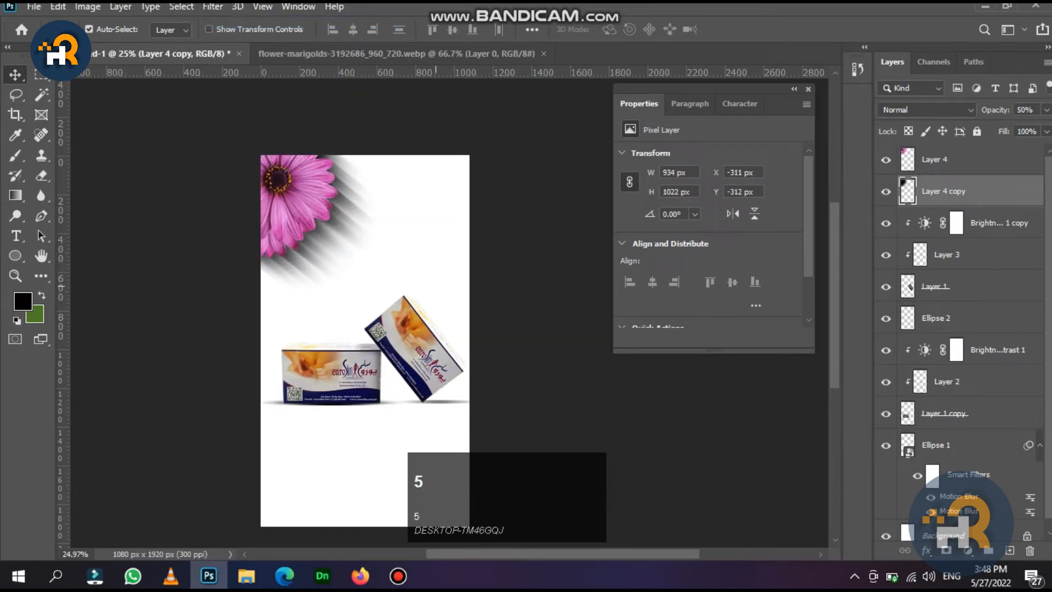
Set the flower shadow's opacity to 60% and nudge it up and left to X -392 px, Y -380 px.
key("5")
scroll(374, 303, "down", 1)
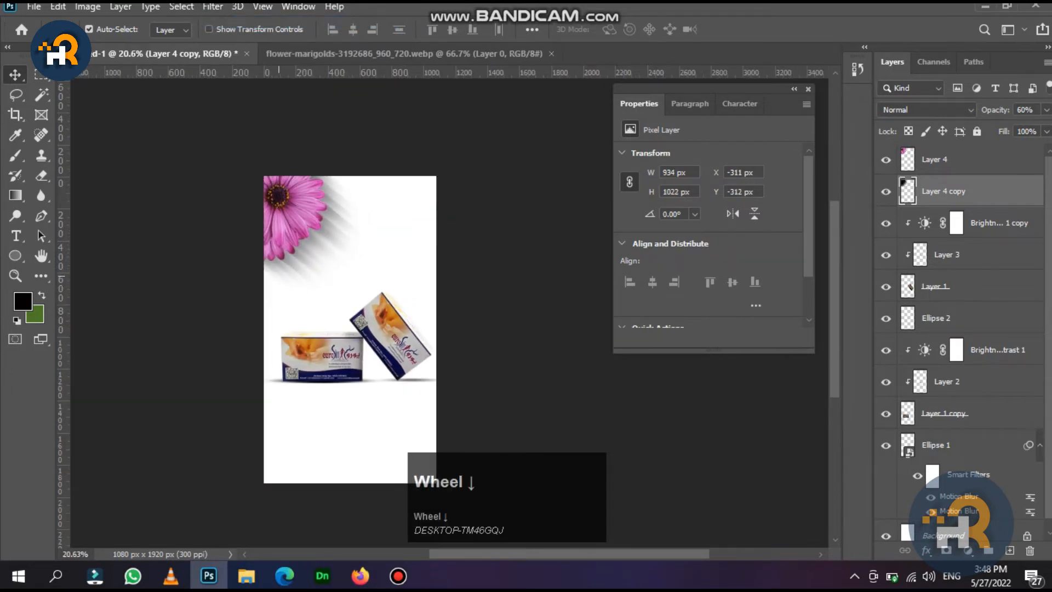
scroll(375, 303, "up", 2)
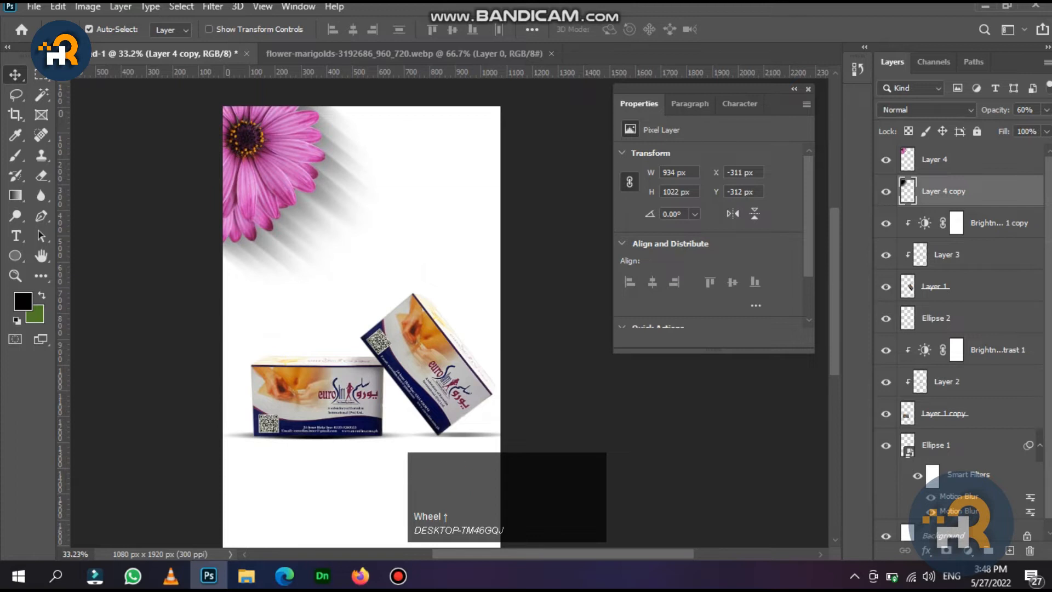
key("shift+Left")
key("shift+Left")
key("shift+Left")
key("shift+Left")
key("Left")
key("Left")
key("Left")
key("Left")
key("shift+Up")
key("shift+Up")
key("shift+Up")
key("shift+Up")
key("Up")
key("Up")
key("Up")
key("Up")
key("Up")
key("Up")
key("Up")
key("Up")
key("shift+Left")
key("shift+Left")
key("Up")
key("Up")
key("Up")
key("Up")
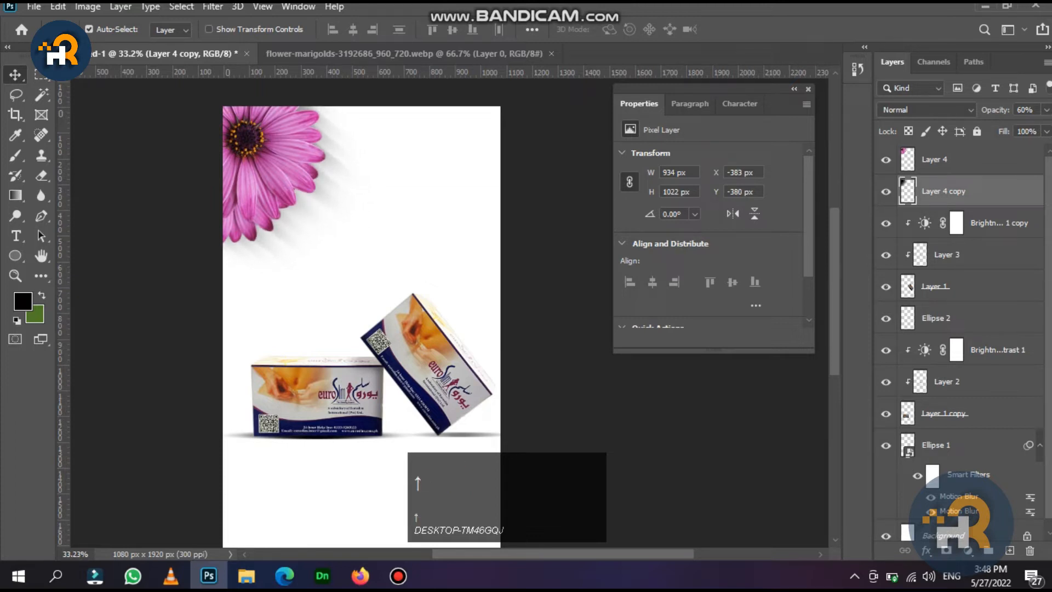
Close the flower-marigolds-3192686_960_720.webp document.
scroll(712, 231, "down", 1)
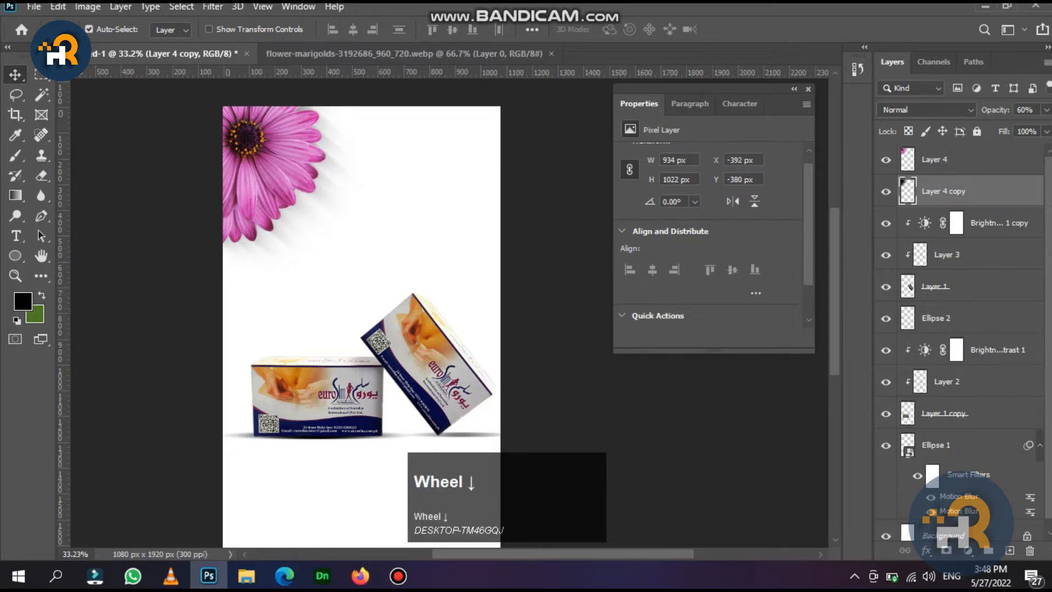
scroll(460, 197, "down", 2)
scroll(460, 198, "up", 1)
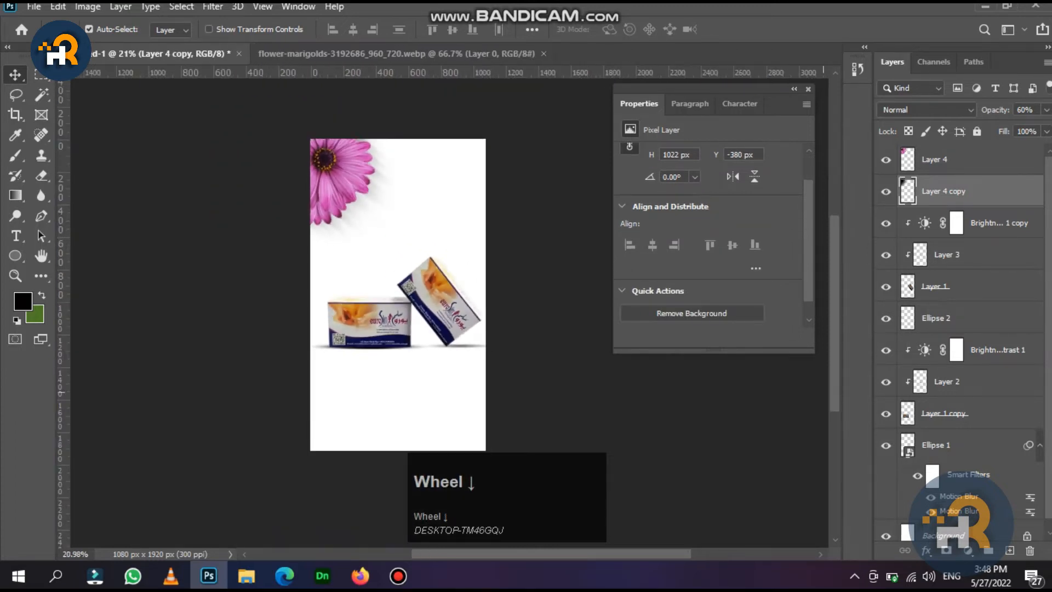
left_click(396, 53)
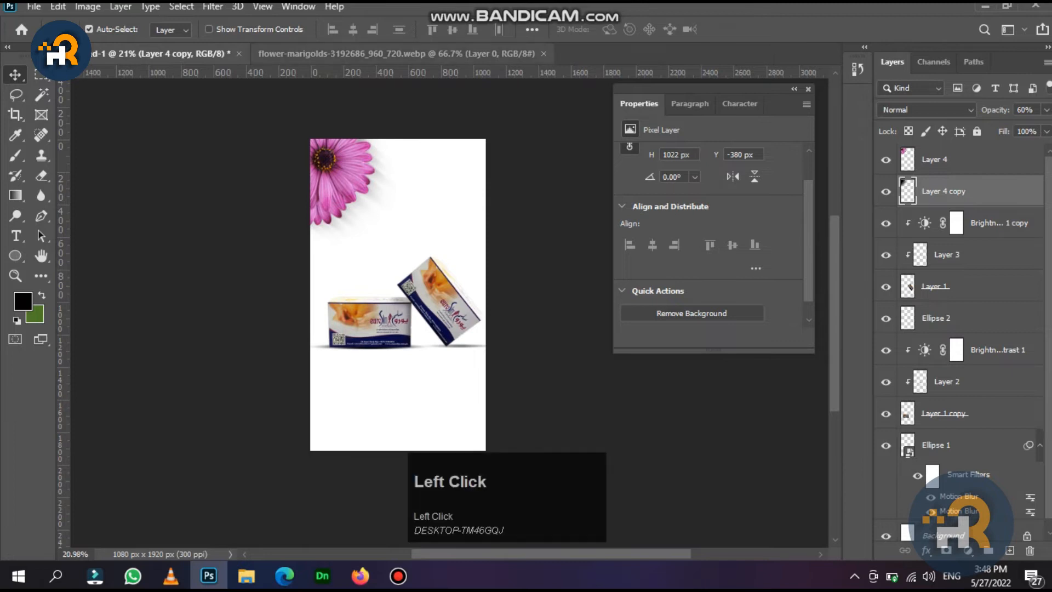
left_click(544, 54)
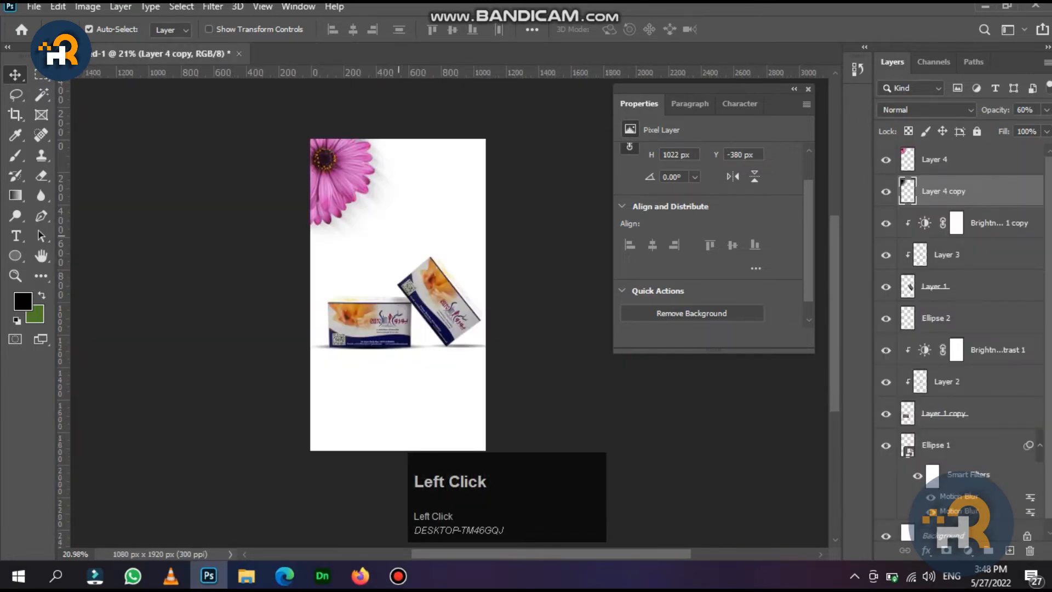
Copy the flower together with its shadow to the poster's lower-left corner and select the copied shadow's layer.
scroll(397, 296, "up", 1)
scroll(397, 296, "down", 1)
scroll(398, 296, "up", 1)
key("space")
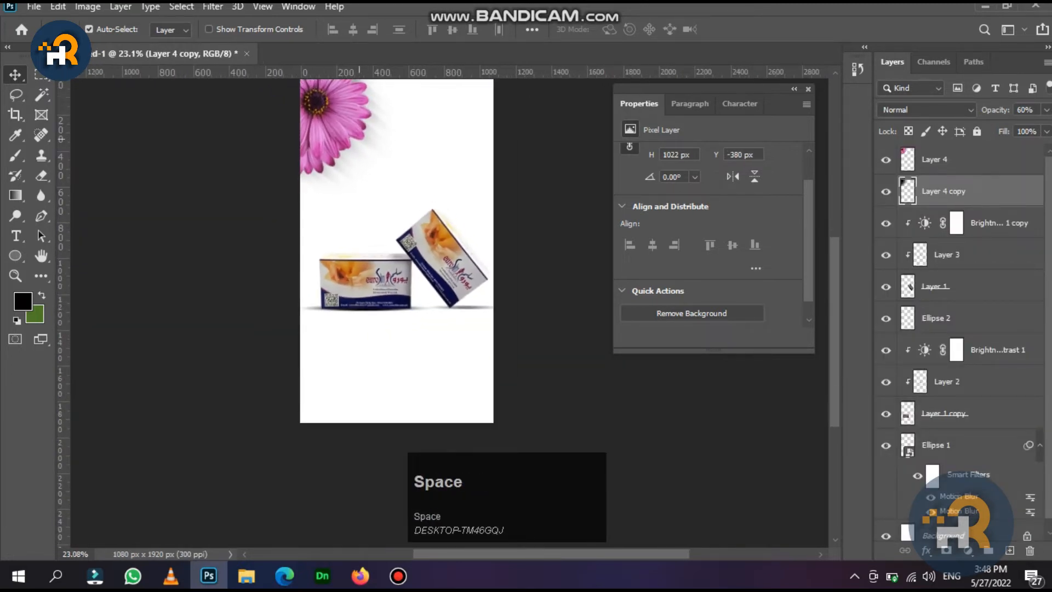
left_click(332, 123, "ctrl")
left_click_drag(331, 123, 316, 399)
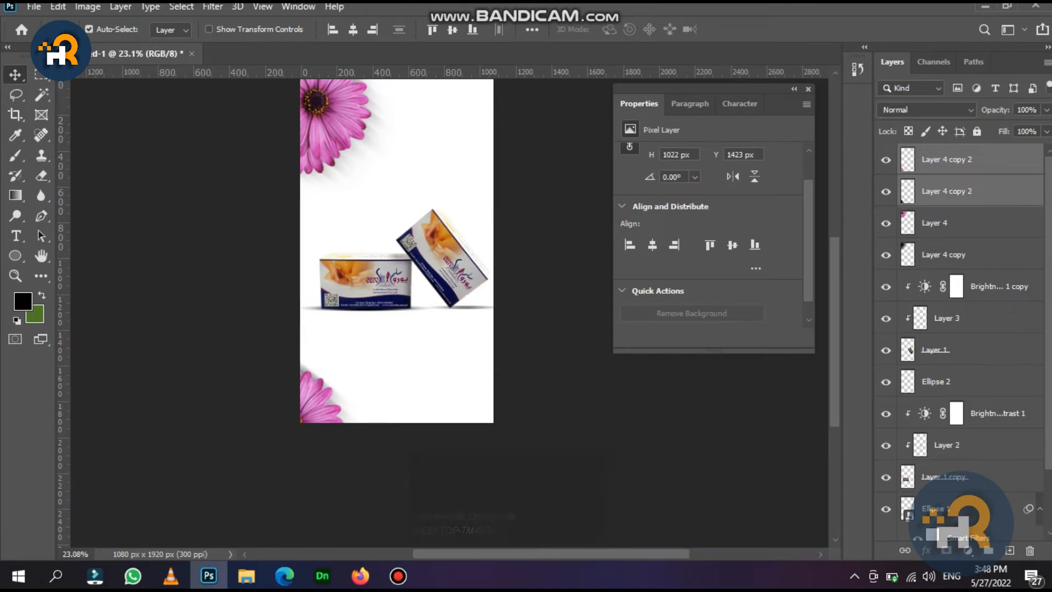
left_click(942, 191)
key("Return")
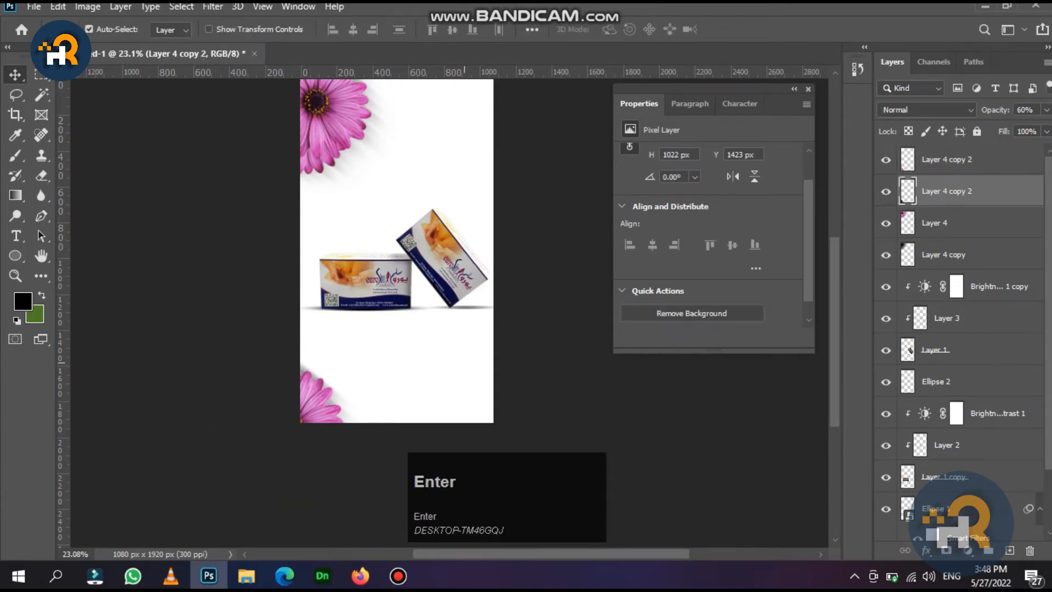
Replace the lower-left flower's copied shadow with a duplicate beneath the flower, which is moved inward and scaled down to about 524 px high.
key("ctrl+e")
mouse_move(326, 397)
left_mouse_down()
mouse_move(358, 360)
mouse_move(325, 398)
mouse_move(310, 397)
mouse_move(348, 410)
mouse_move(343, 403)
left_mouse_up()
key("ctrl+t")
key("Return")
key("ctrl+bracketleft")
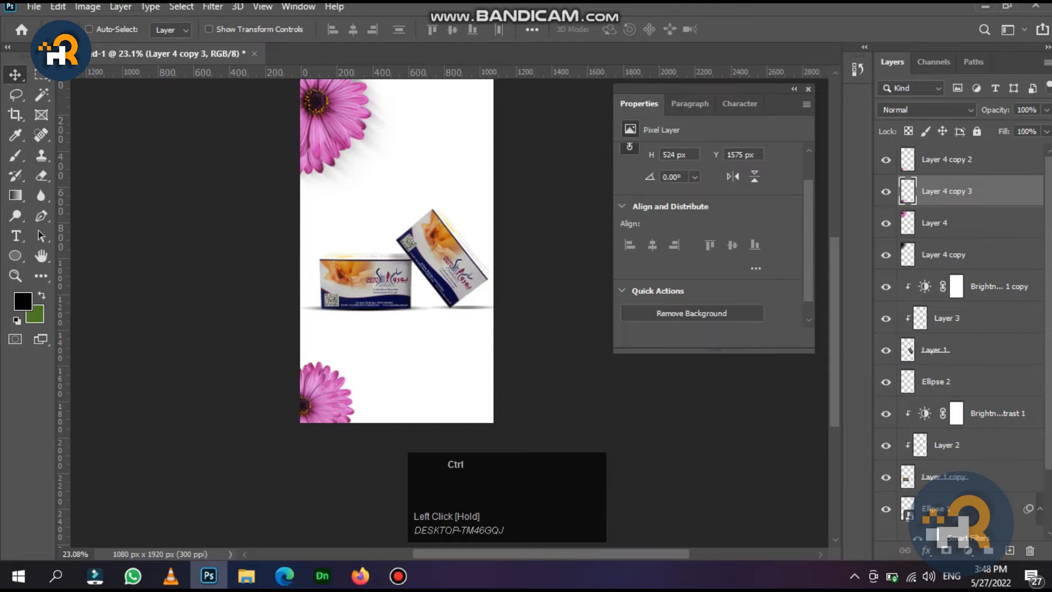
Blacken the lower flower duplicate with Lightness -100 and apply Motion Blur at 33° and 180 px, repeating the blur once.
left_click_drag(835, 464, 759, 463)
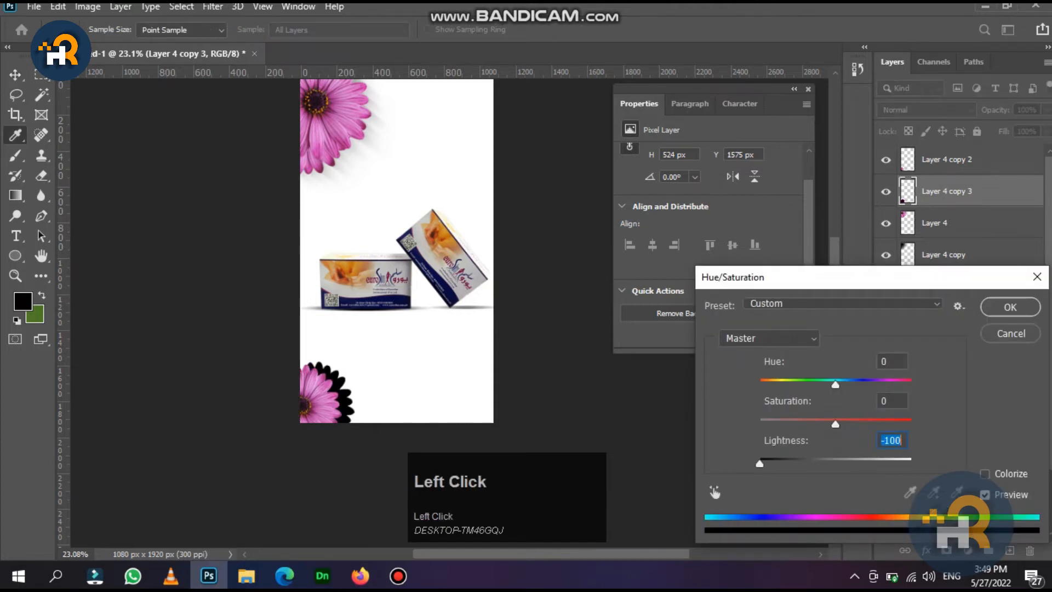
left_click(1009, 307)
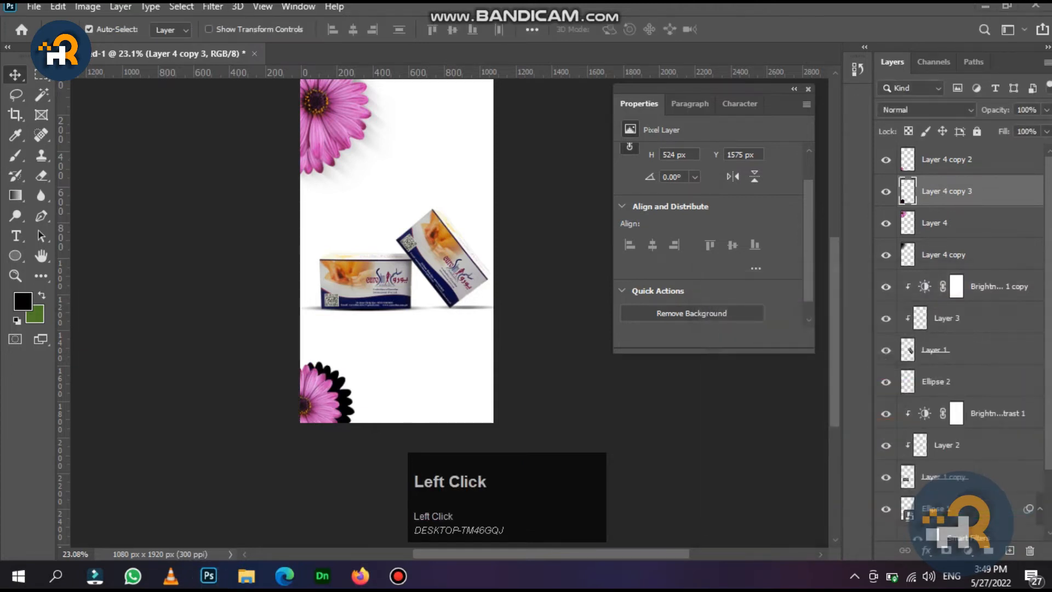
left_click(213, 7)
mouse_move(274, 195)
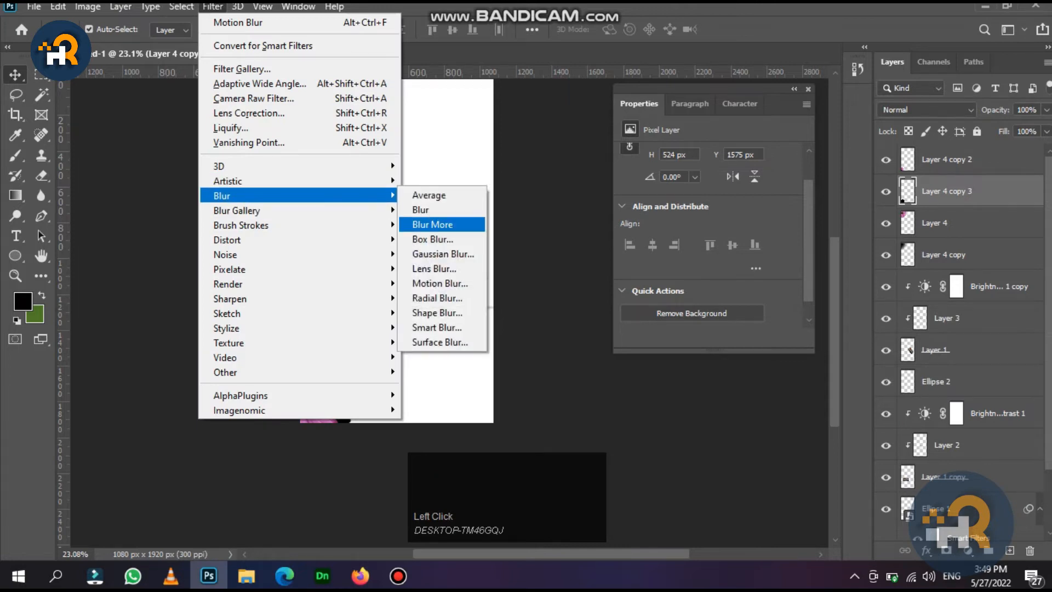
left_click(440, 283)
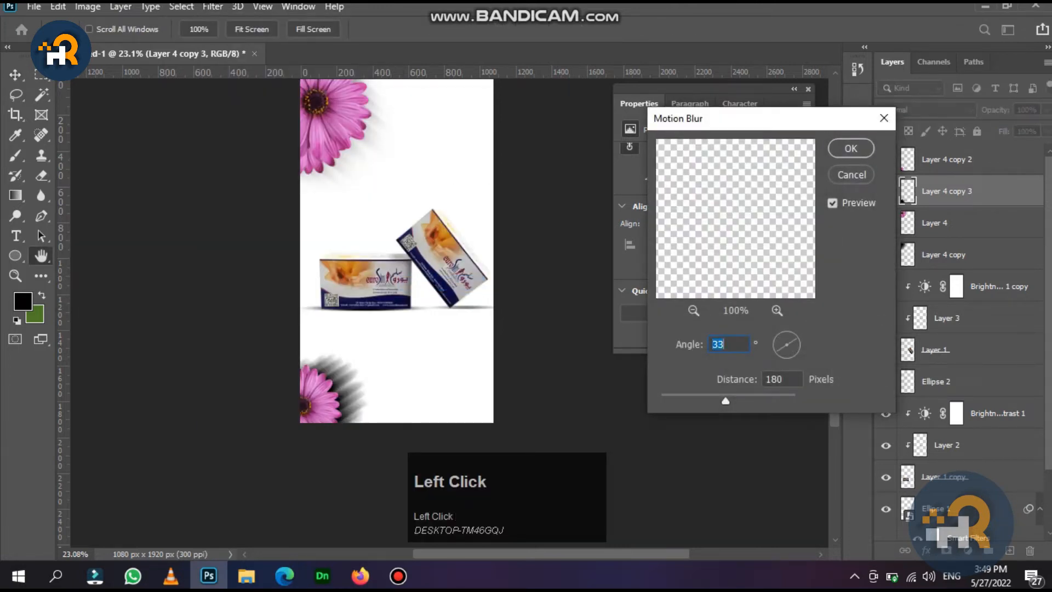
left_click(851, 148)
left_click(212, 7)
left_click(230, 18)
Set the lower flower shadow's opacity to 60% and tuck it closer behind the flower at Y 1514 px.
key("6")
left_click_drag(344, 380, 337, 384)
key("Down")
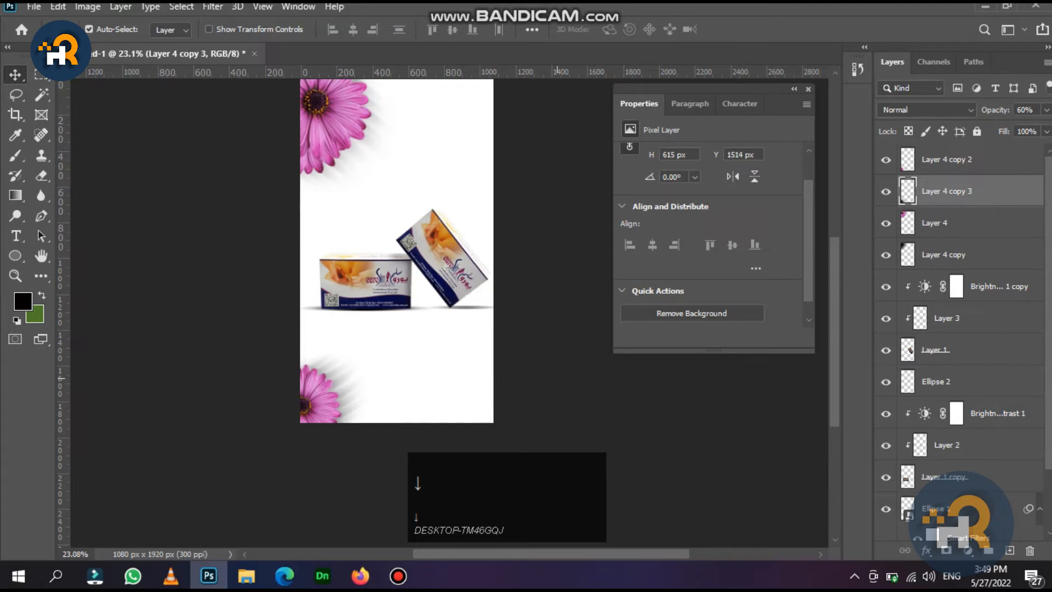
scroll(420, 321, "down", 1)
scroll(374, 310, "up", 3)
scroll(374, 310, "down", 2)
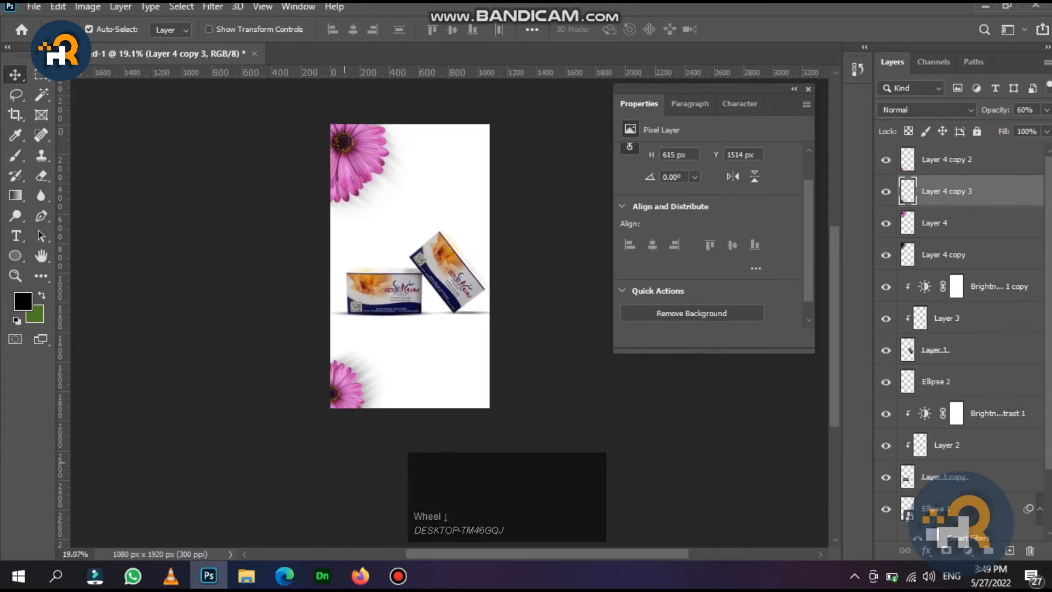
scroll(385, 297, "up", 2)
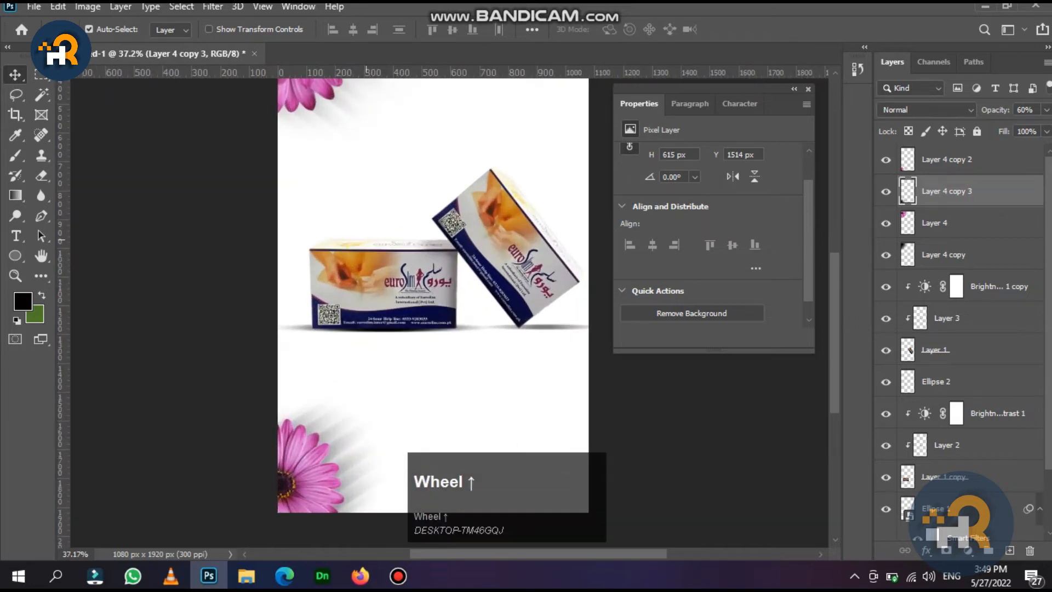
scroll(385, 298, "down", 2)
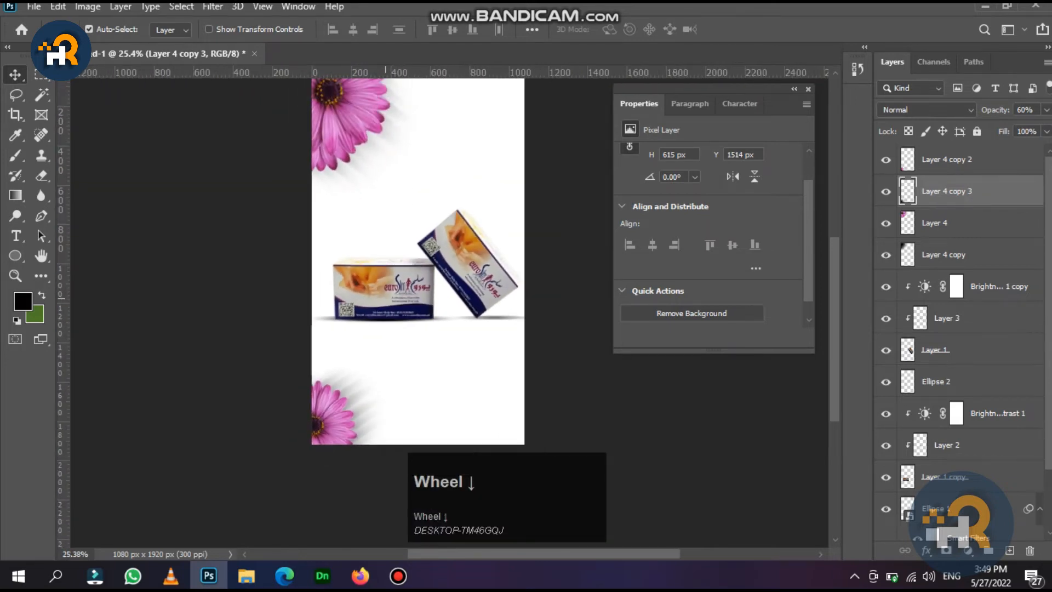
Open call logo.png and new logo copy.png from the poster folder in Photoshop.
left_click(247, 575)
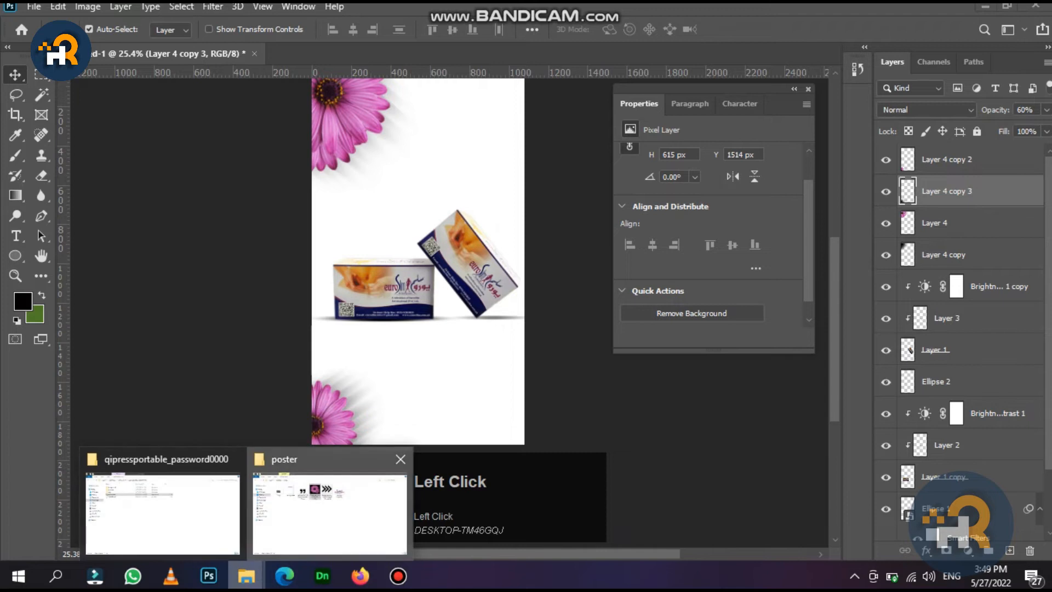
left_click(327, 505)
left_click_drag(510, 122, 466, 164)
left_click(258, 115)
left_click(593, 131, "ctrl")
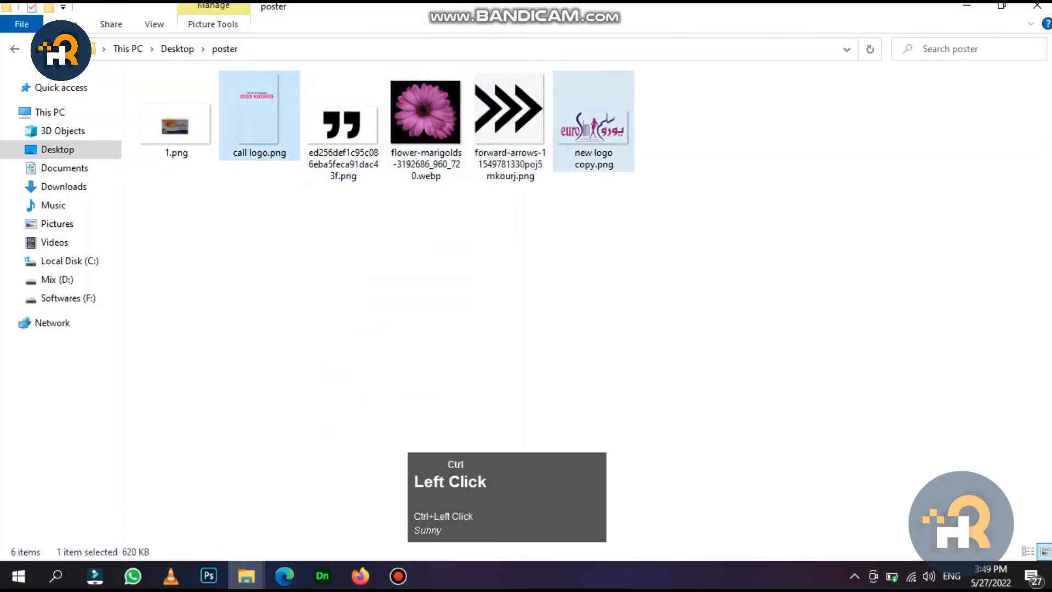
left_click_drag(258, 121, 383, 273)
Copy the Euroslim logo into the poster, scale it to 16.90% and place it in the upper-right corner at X 555 px, Y 90 px.
left_click_drag(452, 311, 446, 178)
key("ctrl+t")
scroll(441, 181, "down", 2)
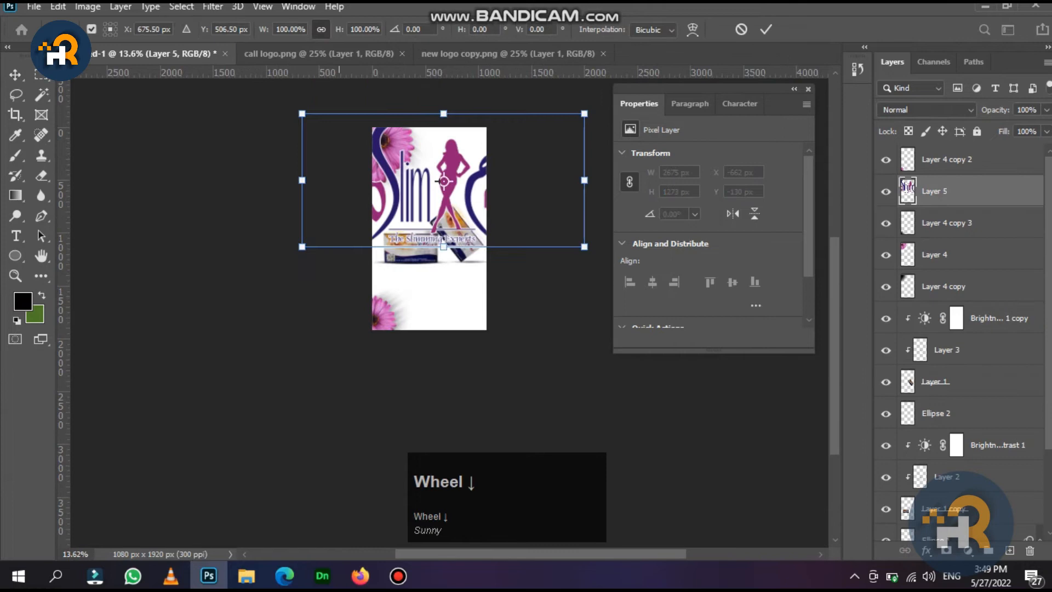
left_click_drag(304, 115, 360, 195)
scroll(431, 146, "up", 3)
key("space")
left_click_drag(277, 163, 357, 196)
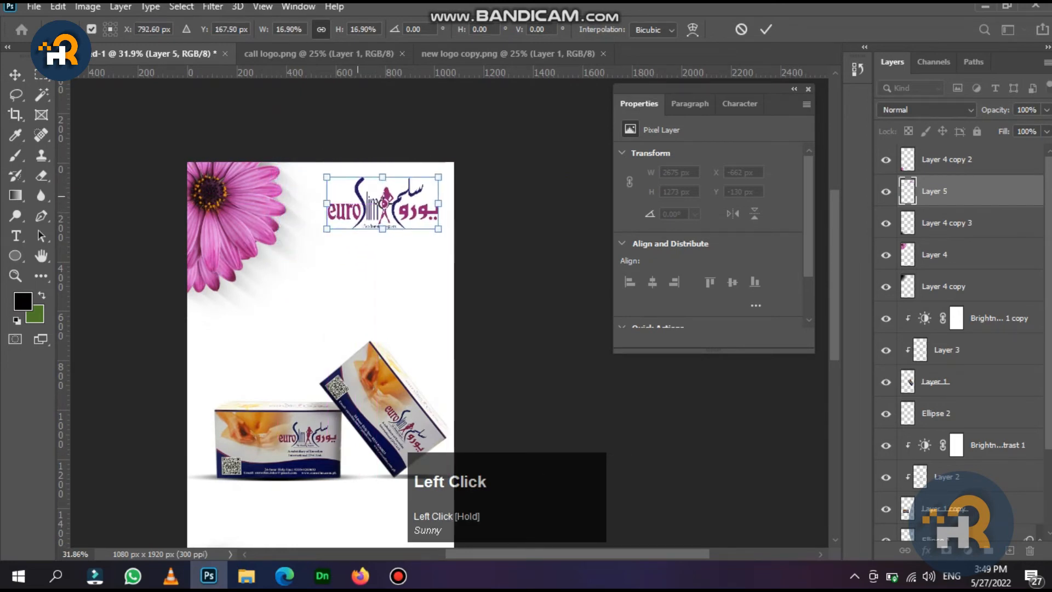
key("Return")
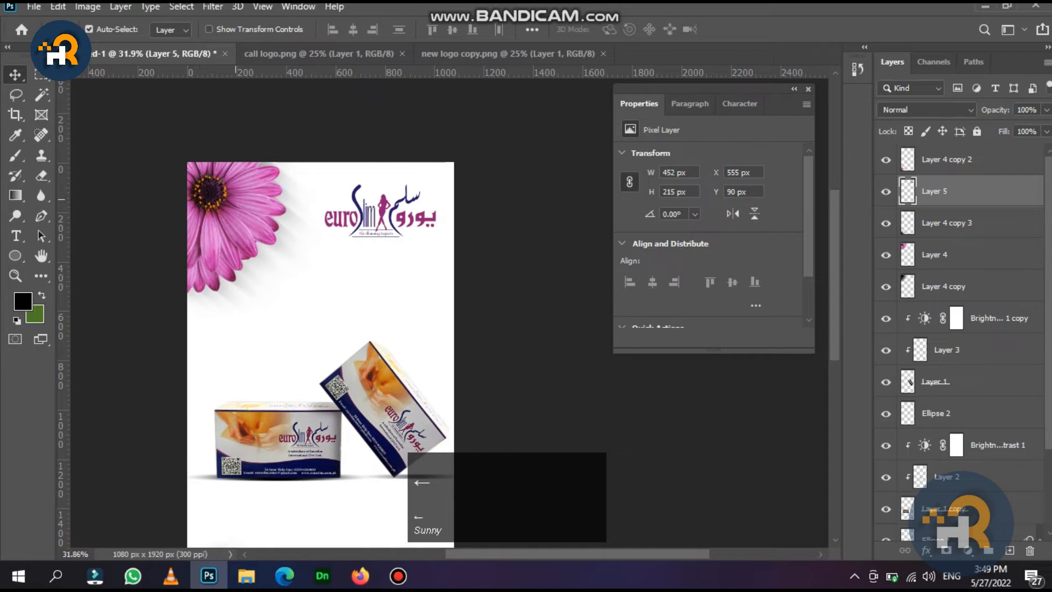
Copy the "Call or WhatsApp" contact block into the poster and scale it to 713 × 130 px below the boxes at X 328 px, Y 1463 px.
left_click(235, 198)
left_click_drag(363, 250, 365, 150)
scroll(371, 205, "down", 2)
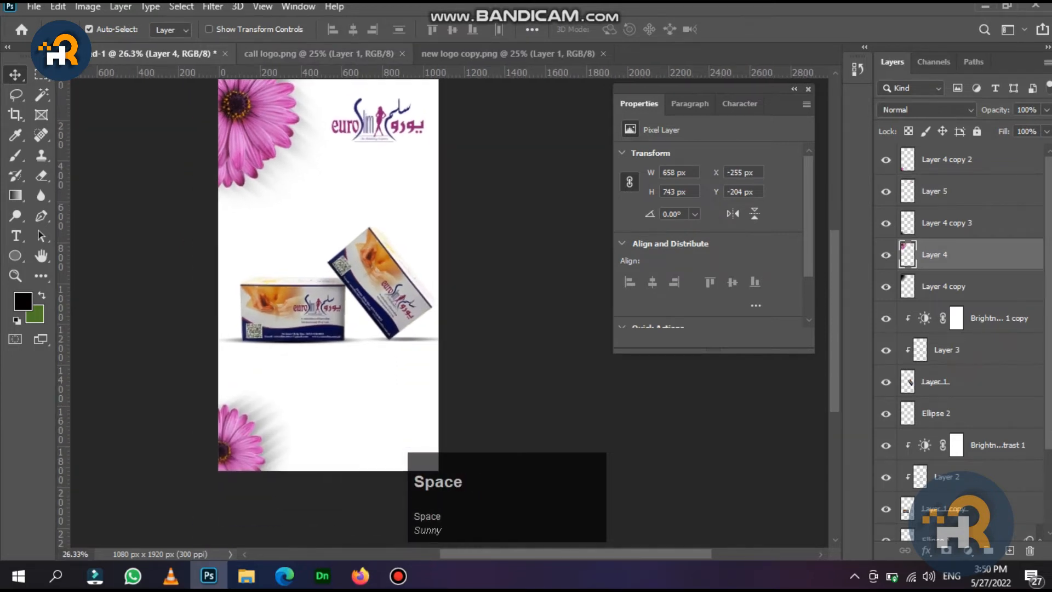
left_click(319, 53)
left_click_drag(453, 227, 209, 90)
left_click_drag(435, 505, 319, 263)
key("ctrl+t")
left_click_drag(221, 237, 309, 411)
key("Return")
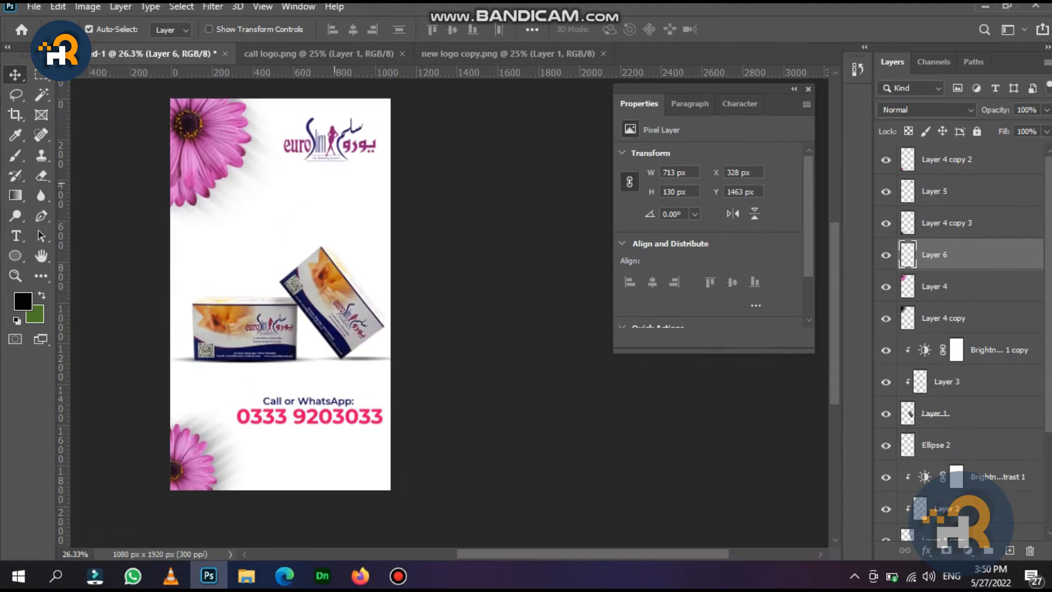
Shrink the poster's Euroslim logo to 359 × 171 px and nudge it up to X 648 px, Y 58 px.
left_click(332, 136)
key("ctrl+t")
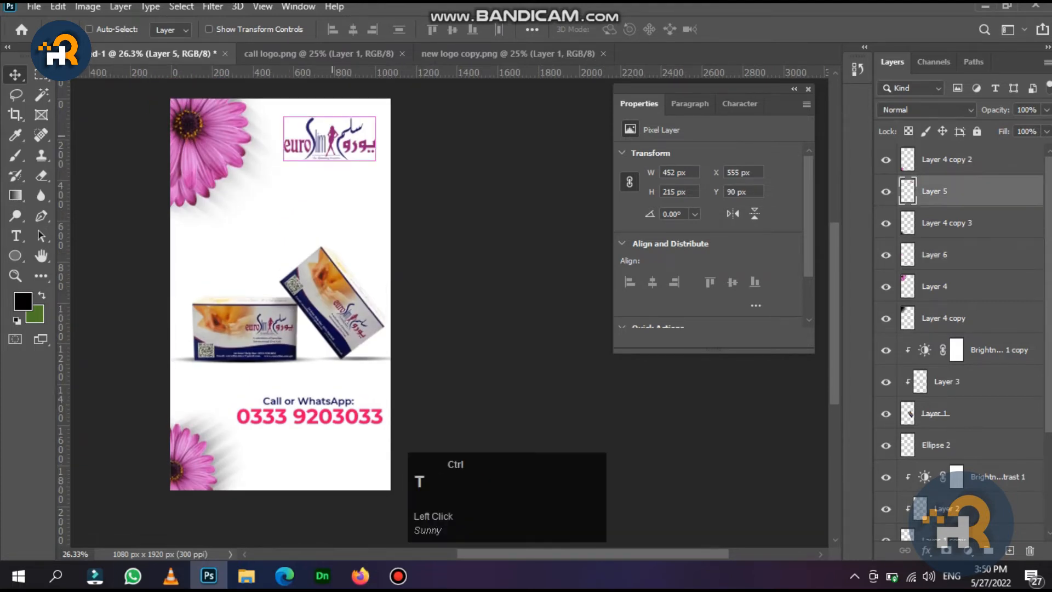
left_click_drag(283, 162, 303, 158)
key("Return")
key("Up")
key("Up")
key("Up")
key("Up")
key("Up")
key("Up")
key("Up")
key("Up")
key("Up")
key("Up")
key("Up")
key("Up")
key("Up")
key("Up")
key("Up")
key("Up")
key("Up")
key("Up")
key("Up")
key("Up")
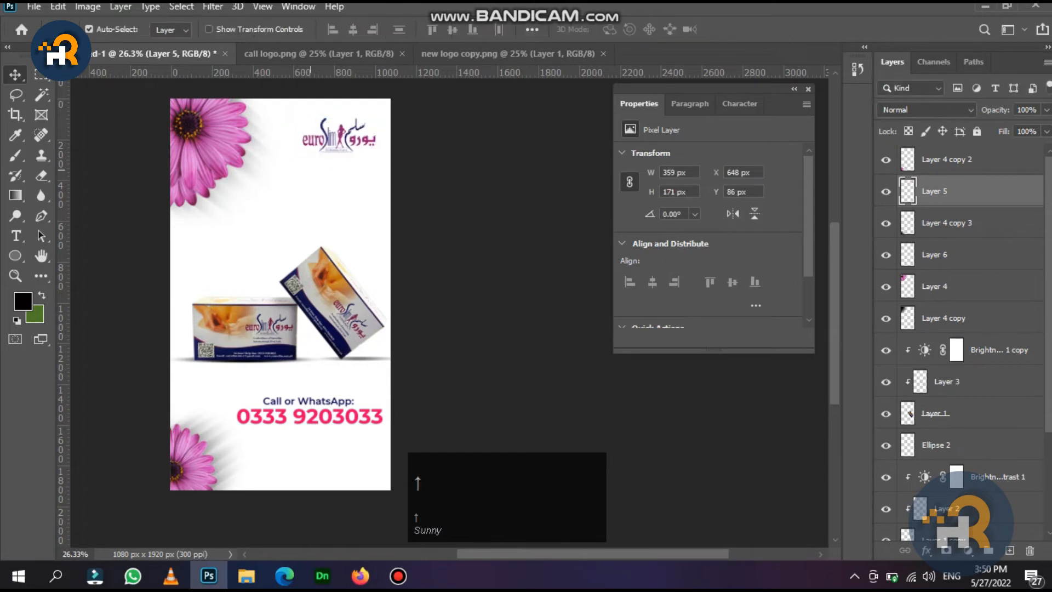
Close the call logo.png and new logo copy.png documents.
scroll(291, 262, "down", 2)
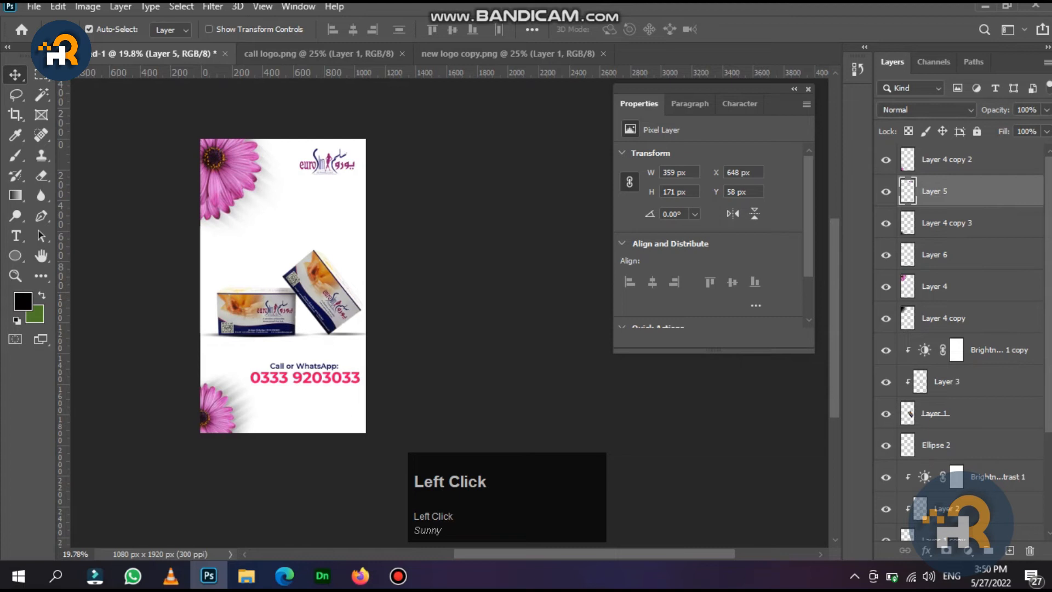
left_click(402, 54)
left_click(426, 54)
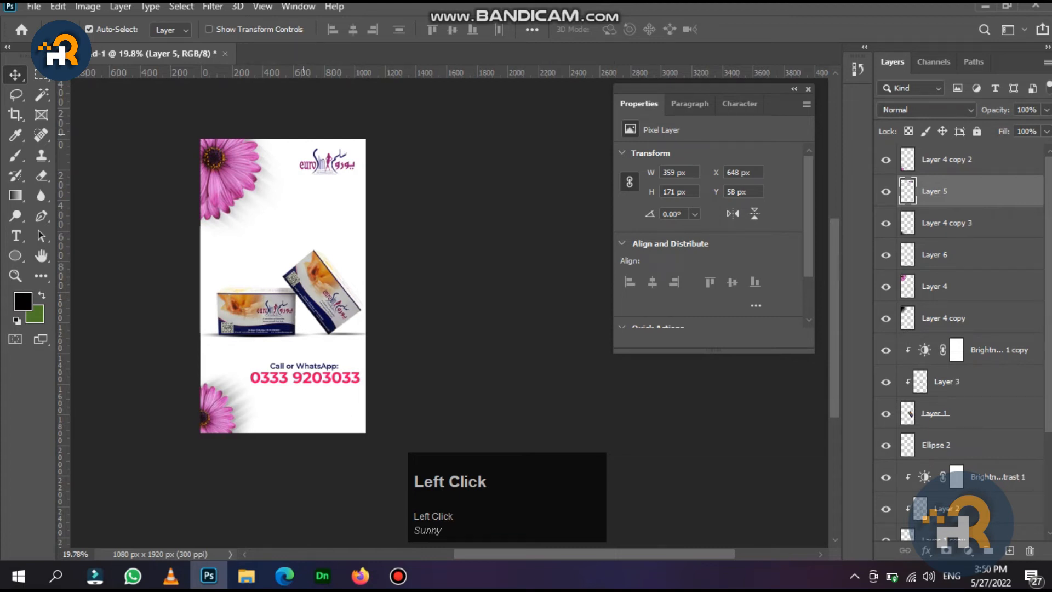
Add centered three-line Montserrat SemiBold text above the boxes reading "GET 01 MONTH / FIBERS JUST IN / 5500/-".
scroll(248, 223, "up", 2)
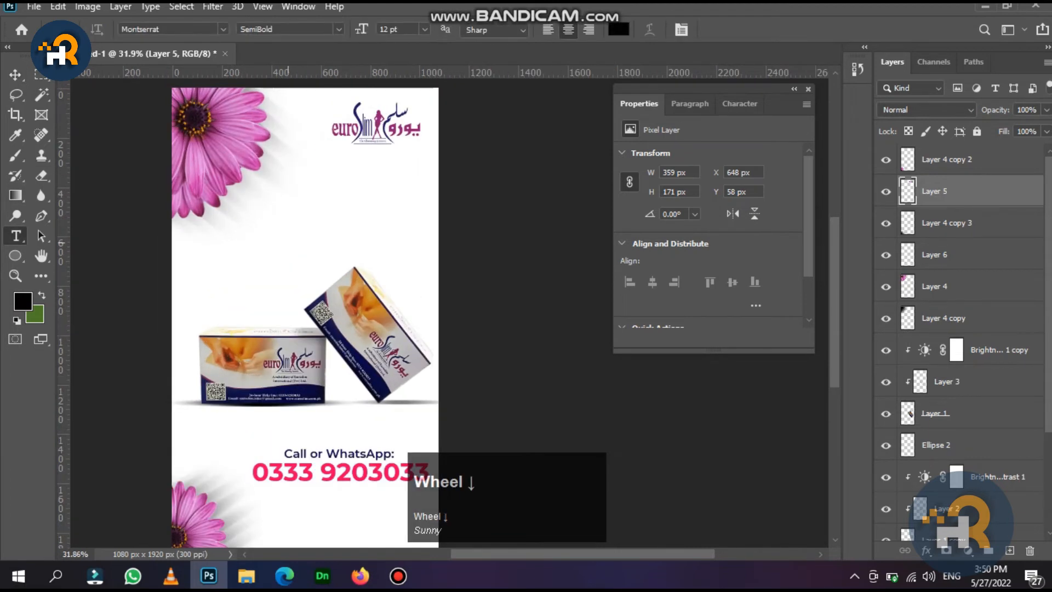
left_click(285, 239)
type("GET")
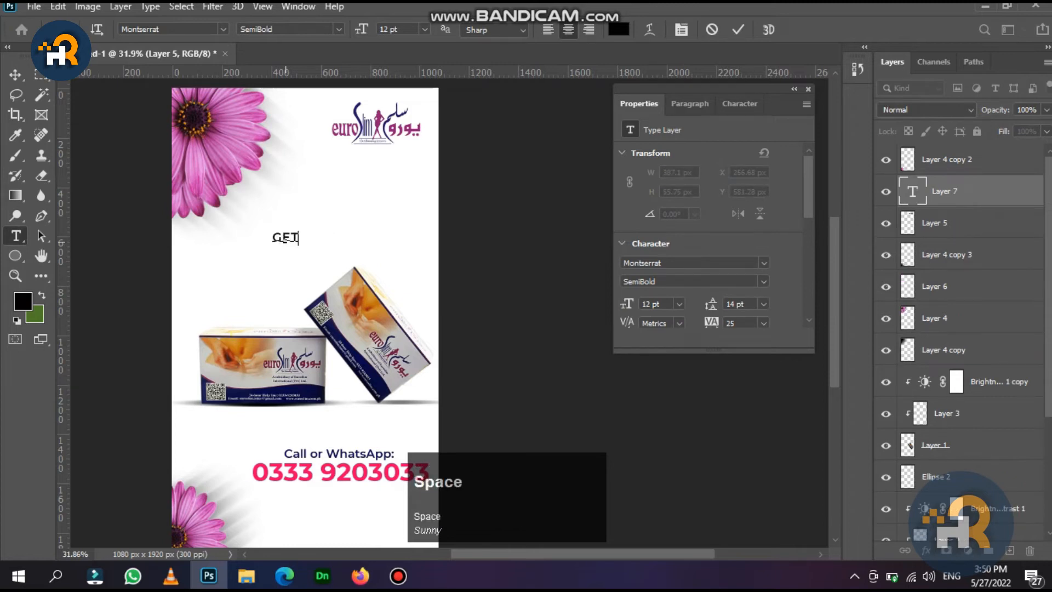
type(" 01 MON")
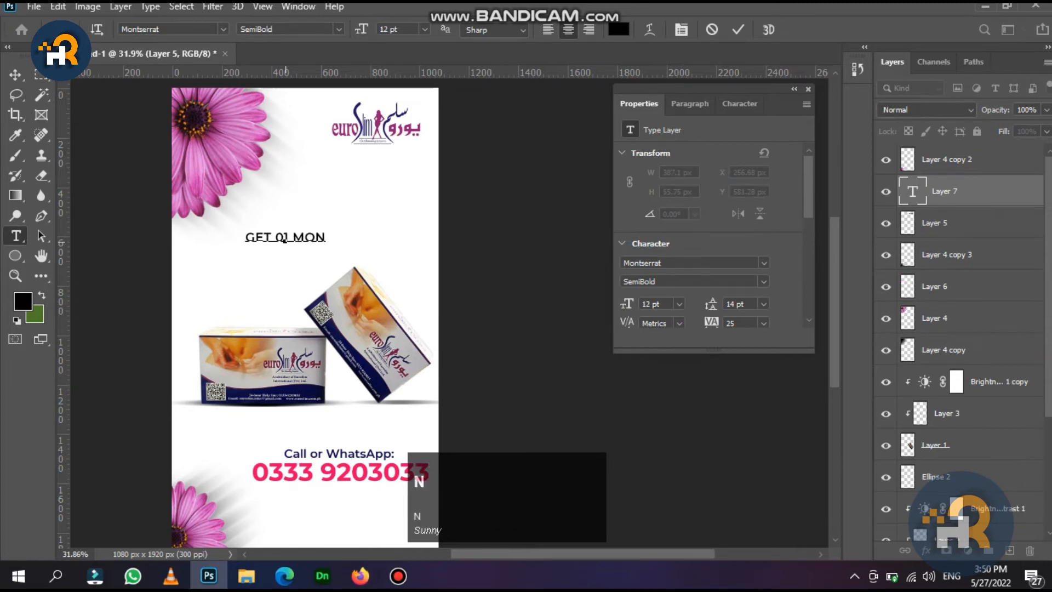
type("TH")
key("Return")
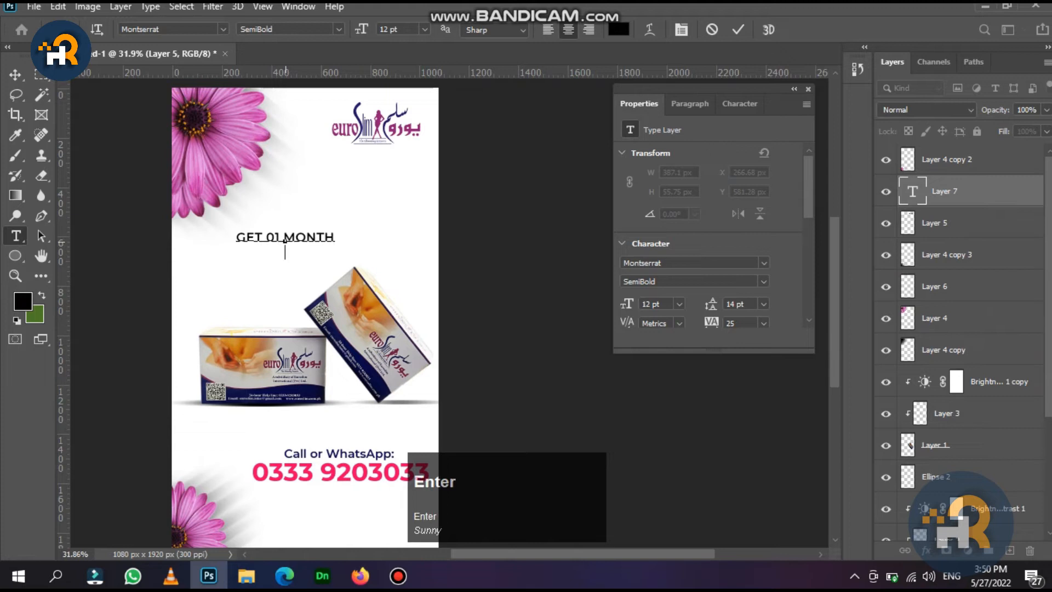
type("FIBERS ")
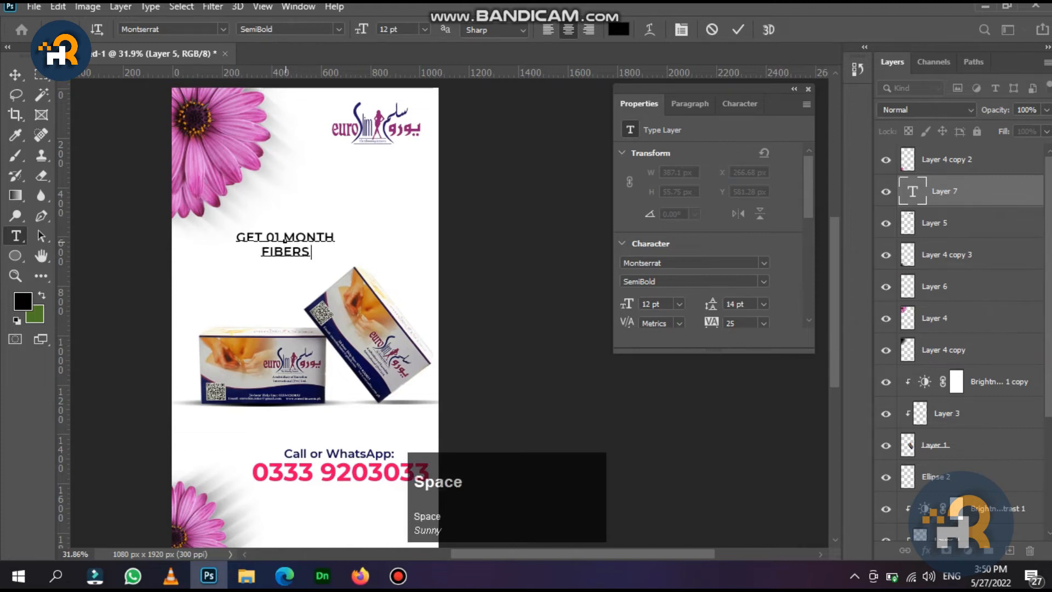
type("JUST IN")
key("Return")
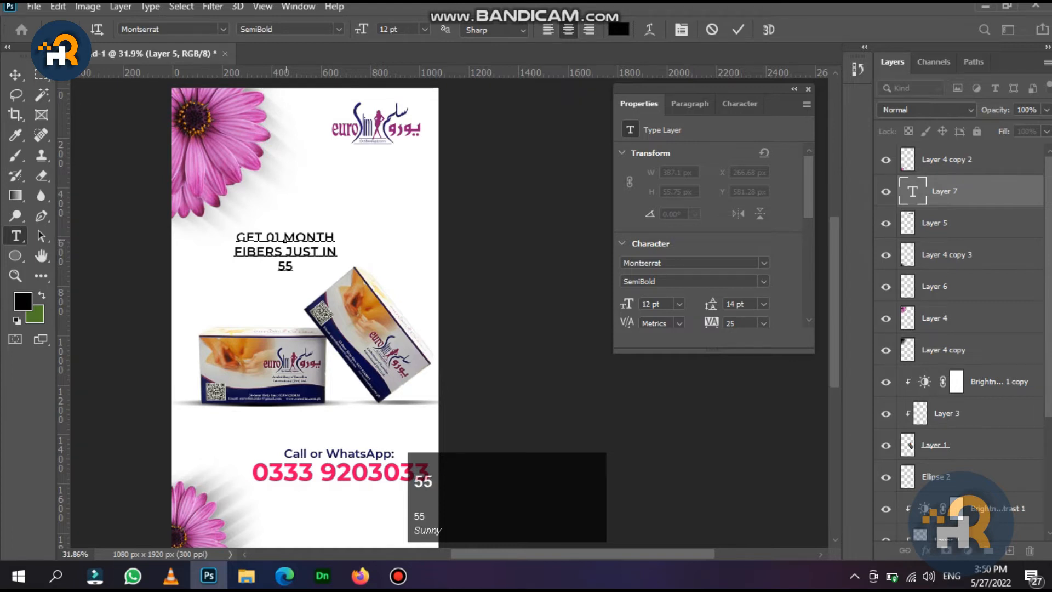
type("5500/")
Scale the headline text block up to 19.76 pt above the boxes.
left_click(16, 75)
key("ctrl+t")
left_click_drag(337, 230, 399, 194)
key("Return")
Set the headline's first two lines, "GET 01 MONTH FIBERS JUST IN", to 16 pt.
left_click(16, 236)
scroll(251, 279, "up", 3)
left_click_drag(226, 173, 467, 217)
left_click(739, 104)
left_click(685, 151)
left_click(672, 267)
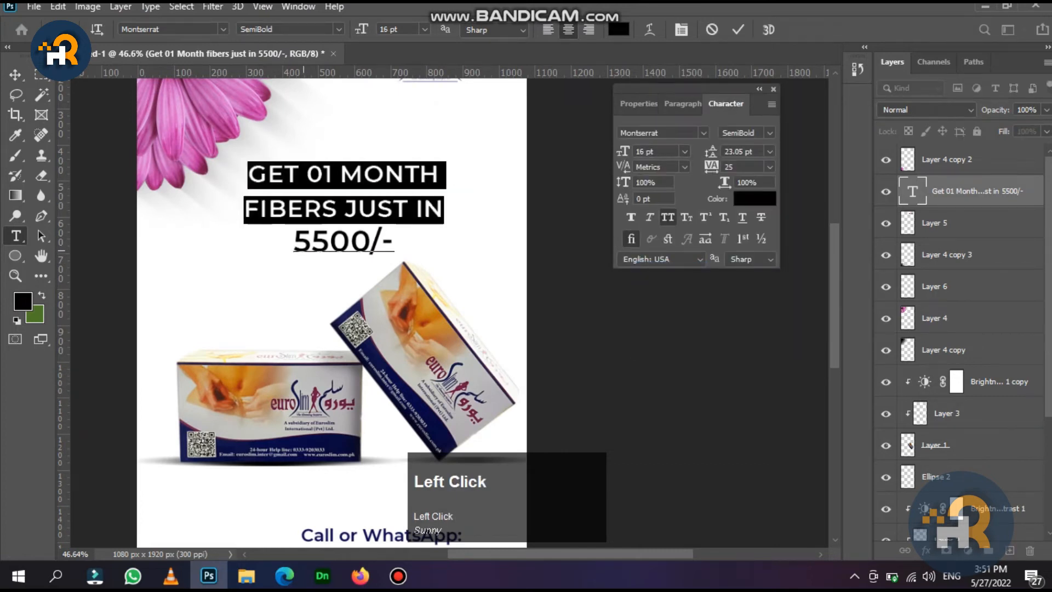
Format the "5500/-" line as Bold, 30 pt, with 36 pt leading, and commit the text.
left_click_drag(294, 244, 372, 249)
left_click(745, 132)
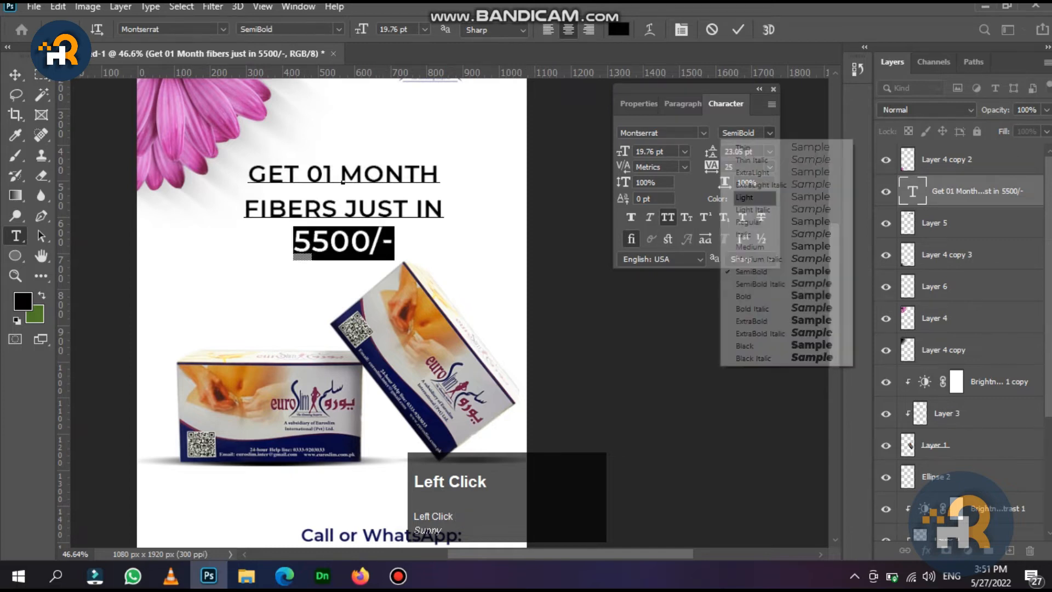
left_click(736, 296)
left_click(685, 152)
left_click(671, 301)
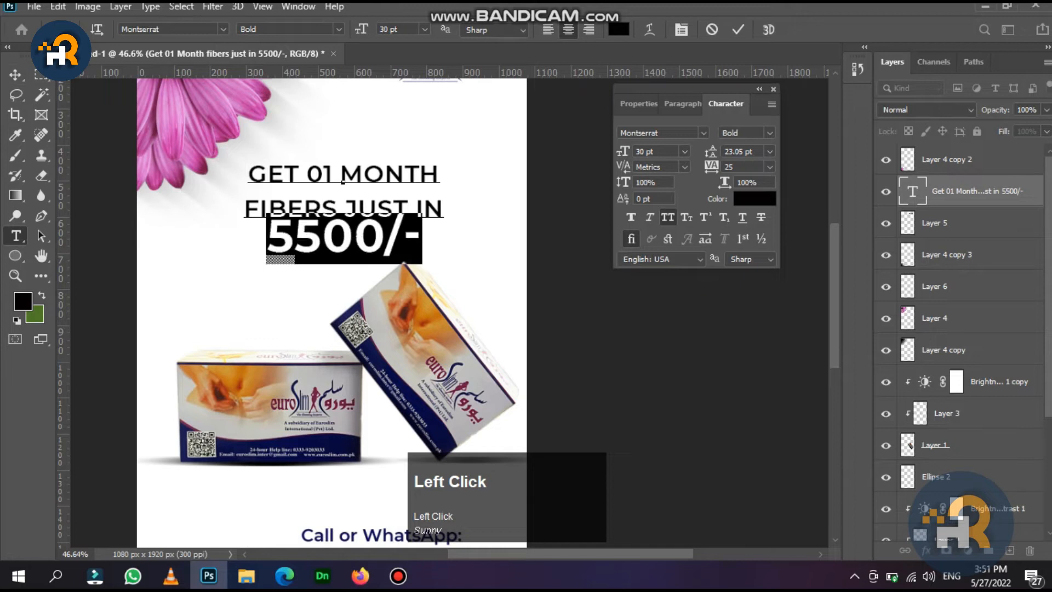
left_click(770, 151)
left_click(753, 317)
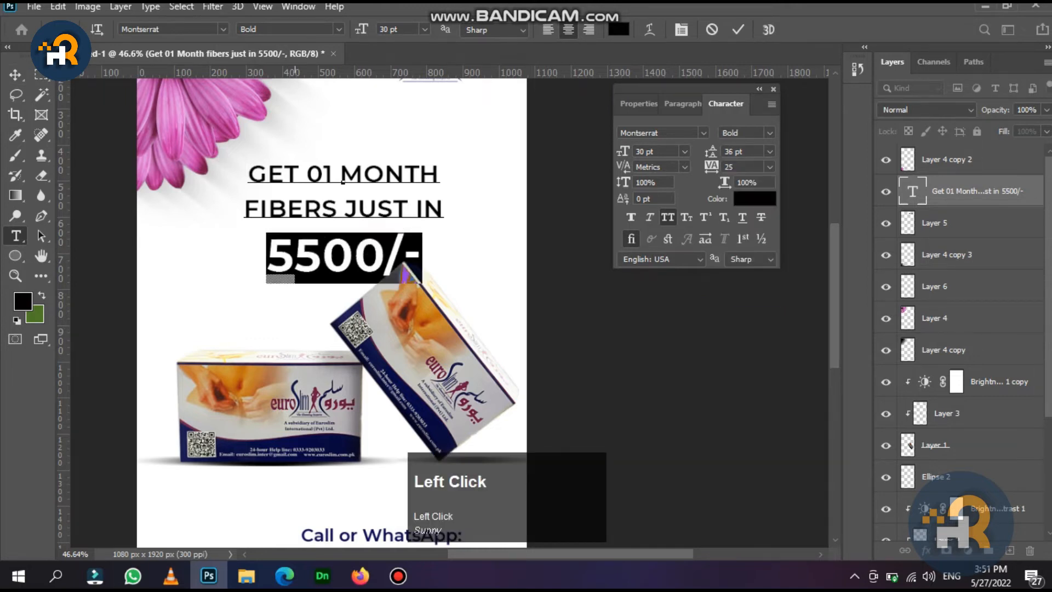
left_click(738, 30)
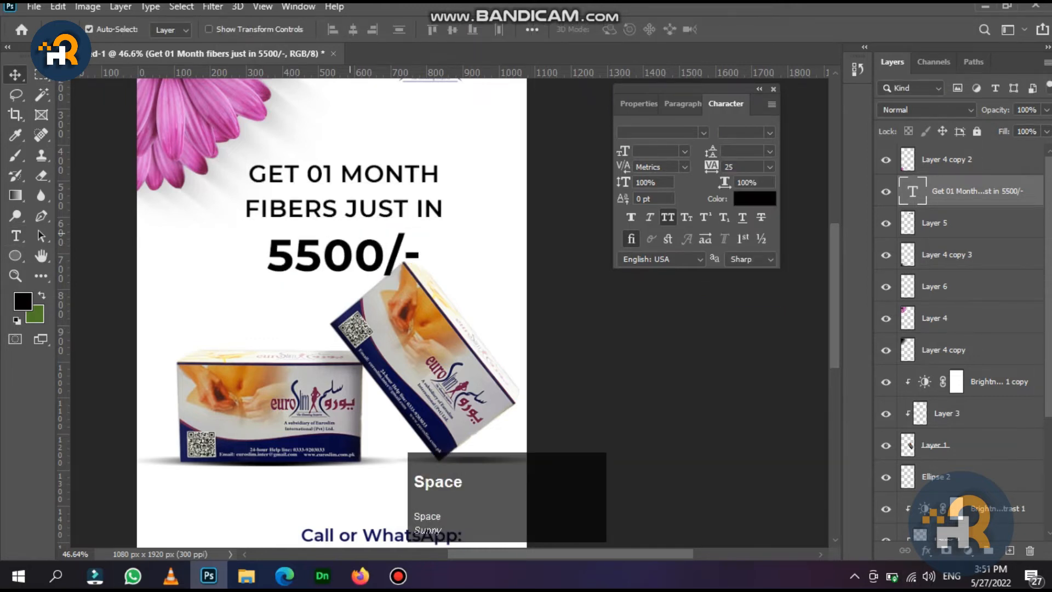
Move the headline block up by about 60 px so the price line clears the tilted box.
left_click_drag(350, 233, 361, 289)
scroll(361, 289, "down", 2)
left_click_drag(396, 518, 386, 335)
scroll(438, 266, "down", 4)
left_click_drag(313, 210, 319, 341)
scroll(319, 341, "down", 3)
scroll(319, 340, "up", 4)
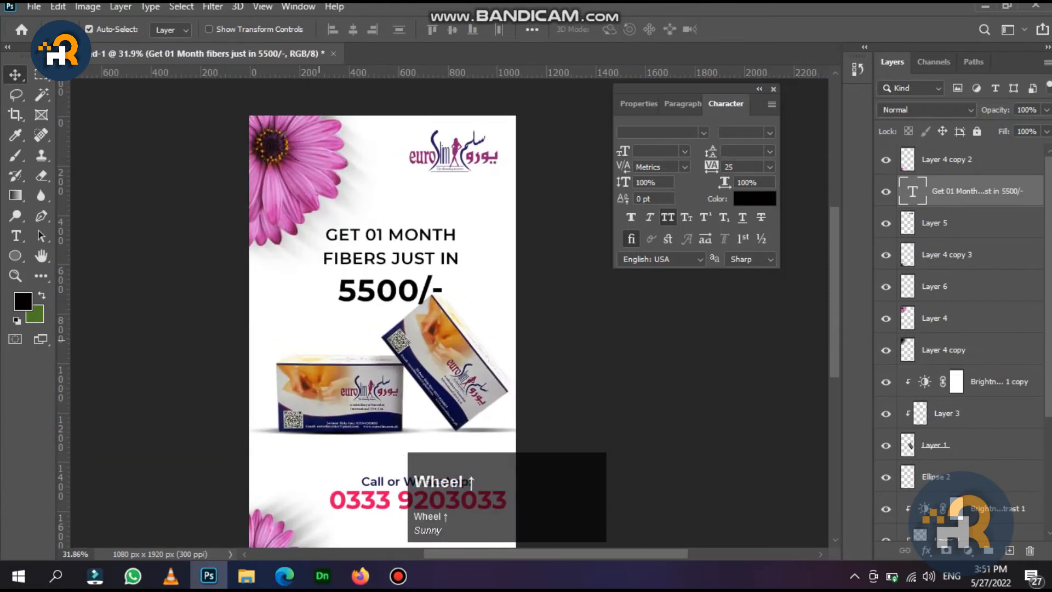
scroll(452, 132, "up", 2)
left_click_drag(380, 253, 384, 229)
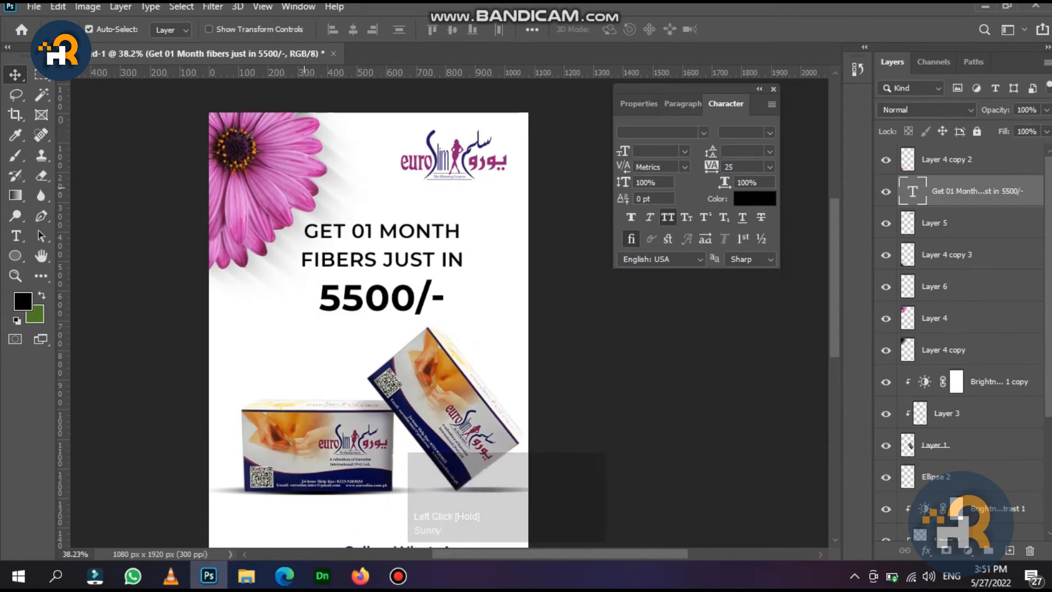
Recolour the headline's "5500/-" price line to a dark purple and finish editing the text.
scroll(361, 229, "down", 4)
scroll(354, 224, "up", 7)
left_click_drag(351, 222, 355, 274)
scroll(356, 273, "up", 6)
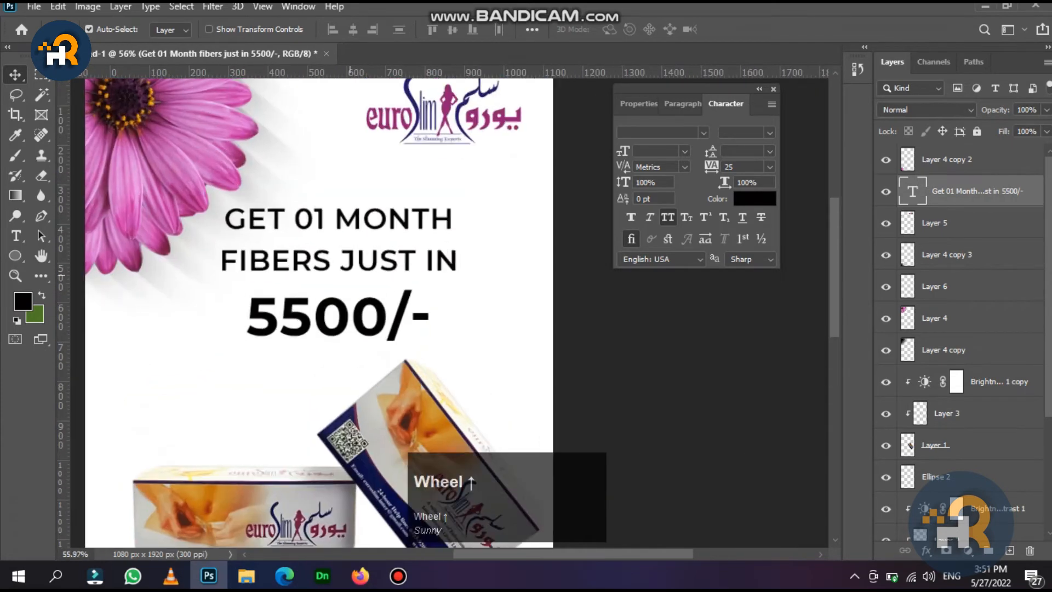
left_click(16, 236)
scroll(269, 371, "down", 3)
left_click_drag(212, 355, 435, 355)
left_click(754, 198)
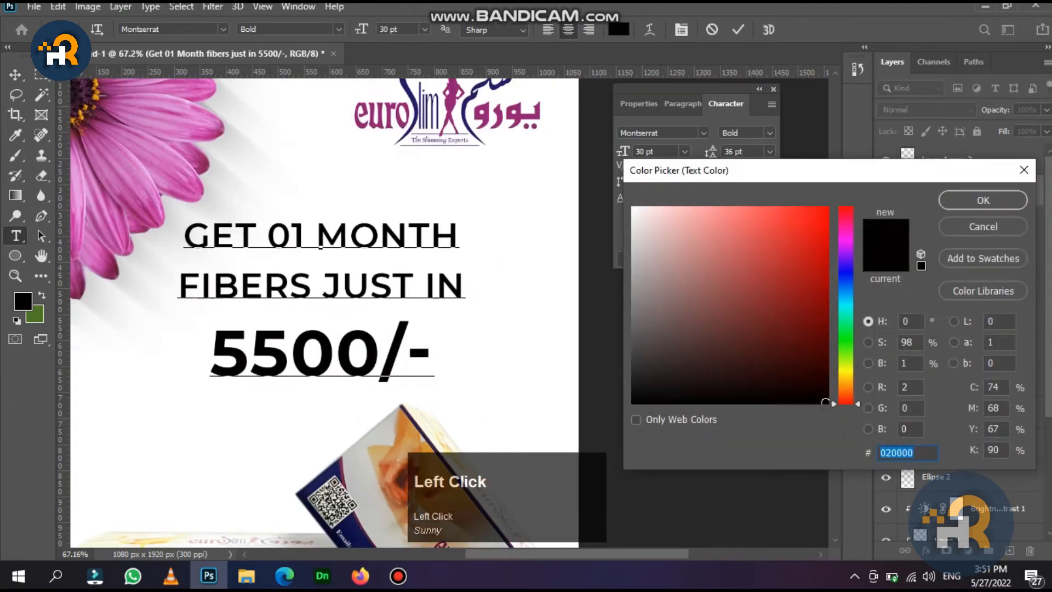
left_click(765, 297)
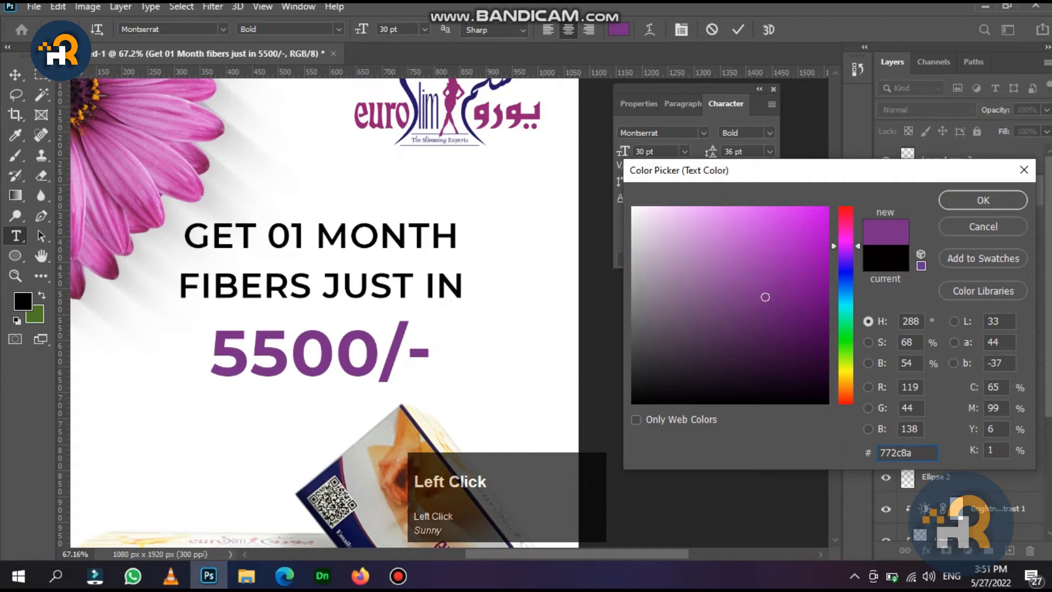
left_click(983, 200)
left_click(755, 198)
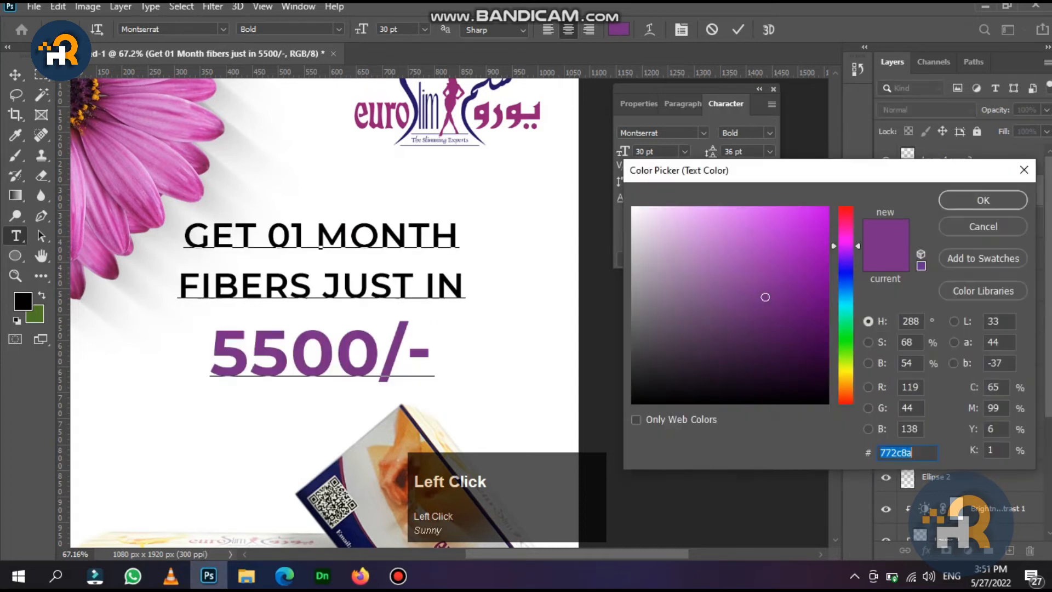
left_click(761, 327)
left_click(982, 200)
left_click(15, 75)
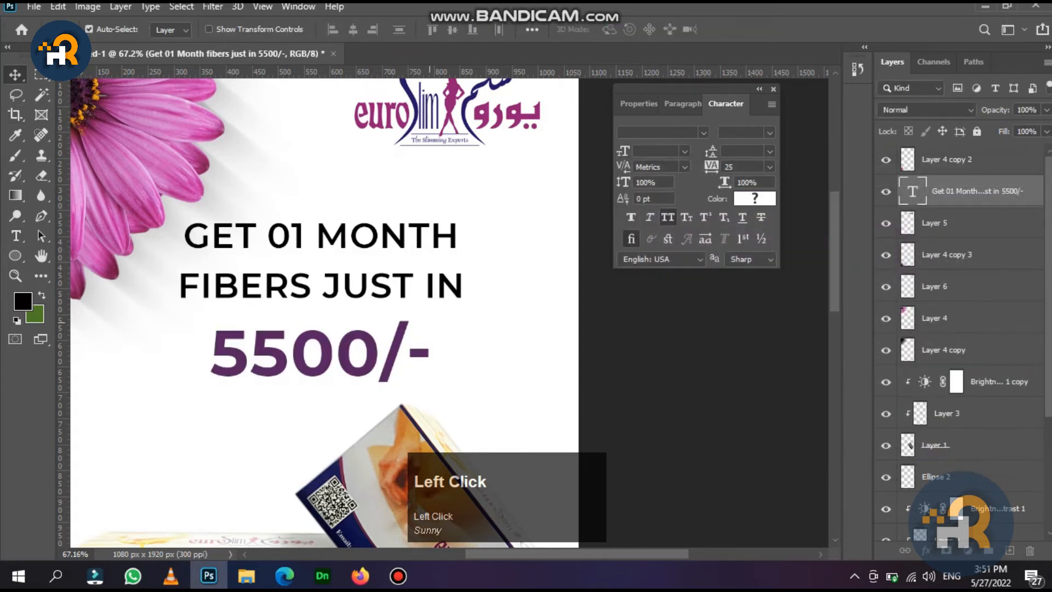
Open the quotation-mark image from the poster folder and bring it into the poster over the headline.
scroll(428, 323, "down", 2)
left_click(246, 575)
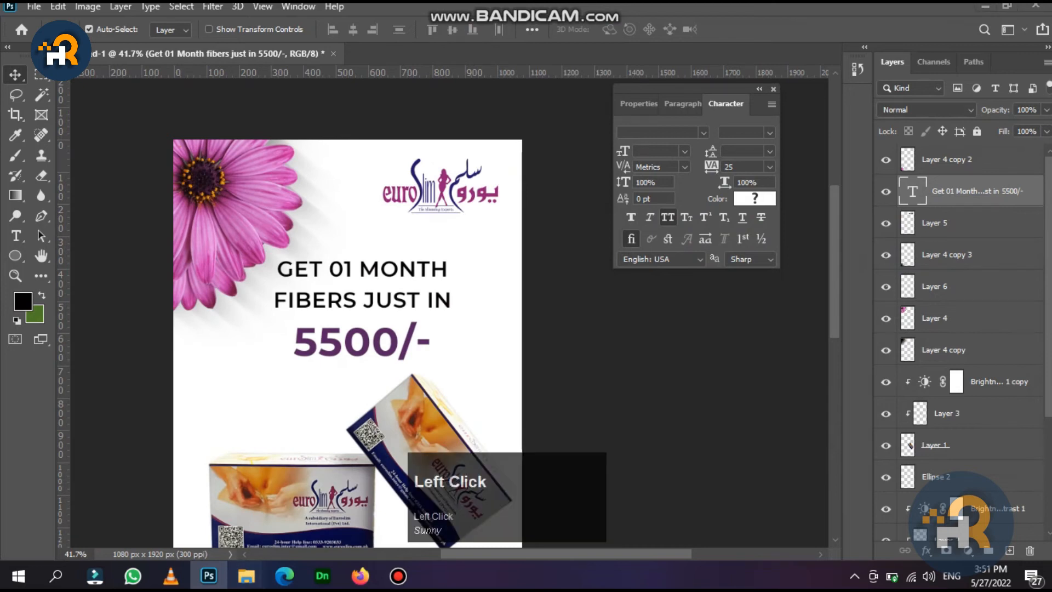
left_click(323, 504)
left_click_drag(343, 127, 449, 53)
mouse_move(376, 236)
left_mouse_down()
mouse_move(293, 186)
mouse_move(221, 84)
mouse_move(329, 181)
mouse_move(383, 252)
left_mouse_up()
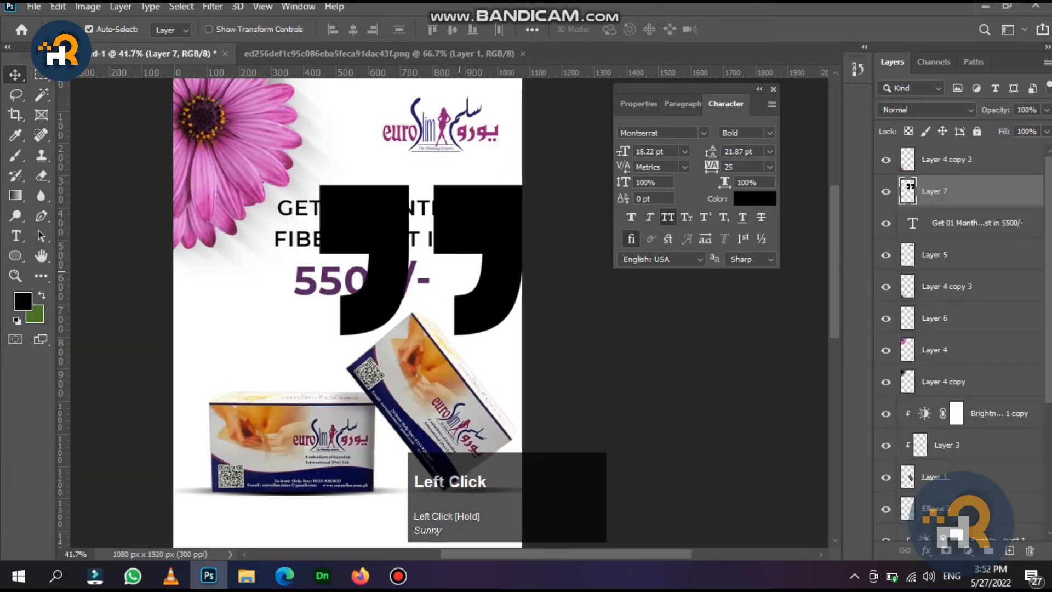
Scale the quotation mark down to 26.62% and place it at the end of the "FIBERS JUST IN" line.
key("ctrl+t")
left_click_drag(319, 184, 454, 252)
key("Return")
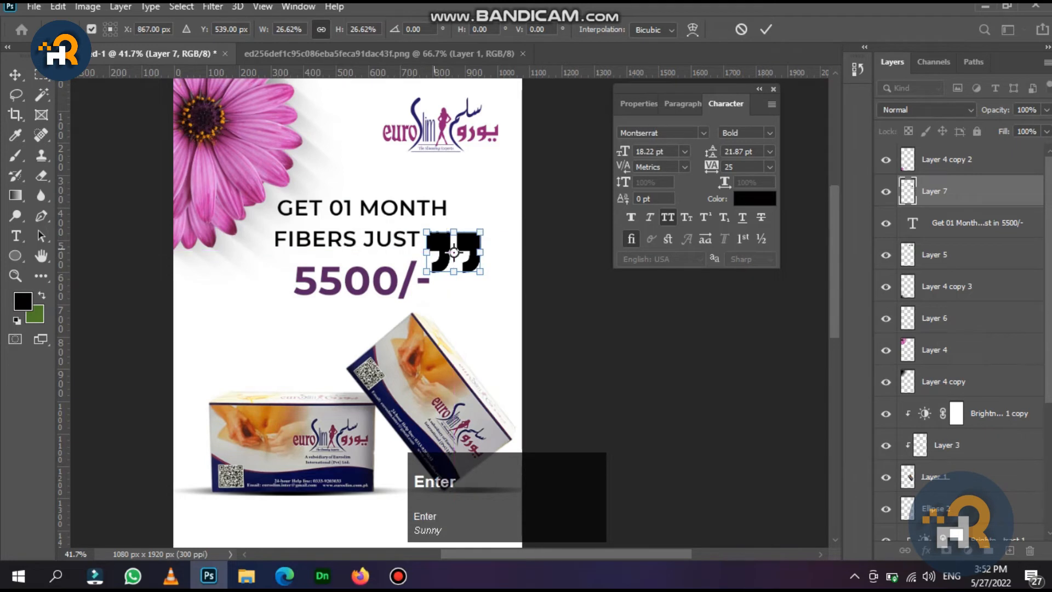
Put the quotation mark behind the headline text at 10% opacity and shrink it slightly.
left_click_drag(950, 192, 951, 237)
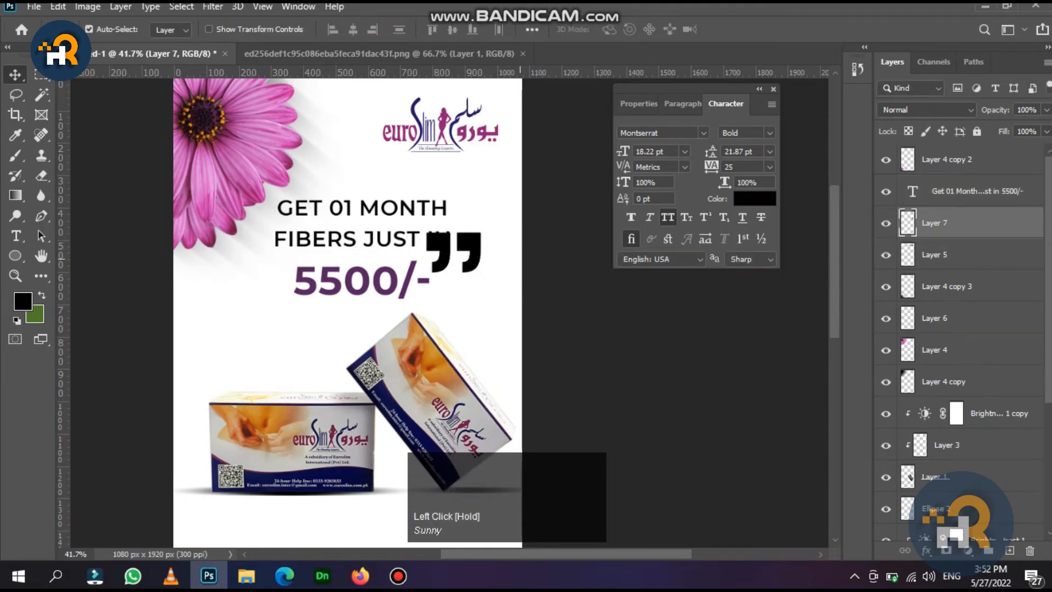
key("1")
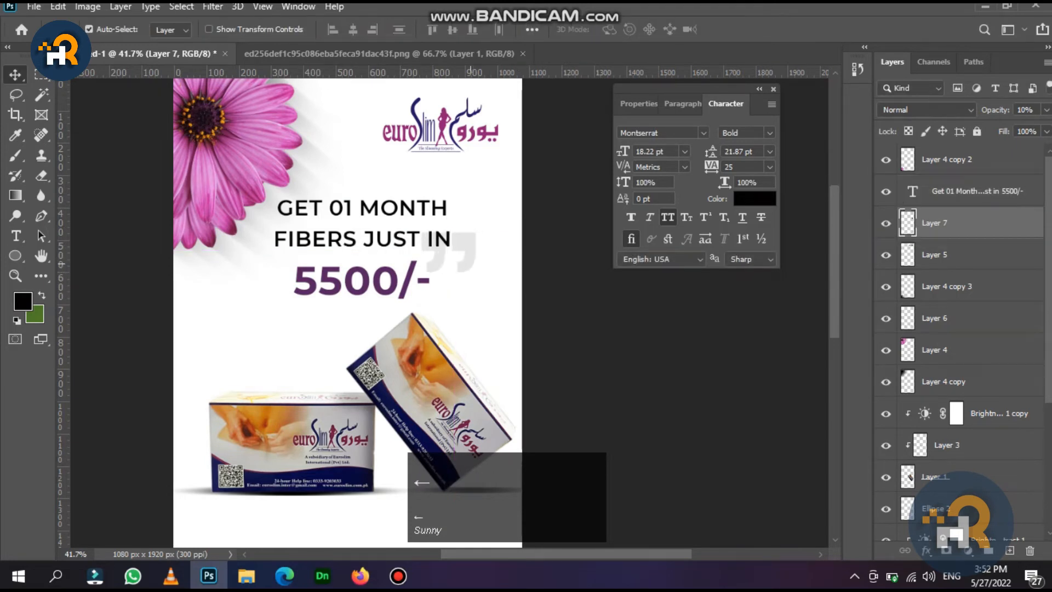
key("ctrl+t")
left_click_drag(502, 240, 441, 239)
key("Return")
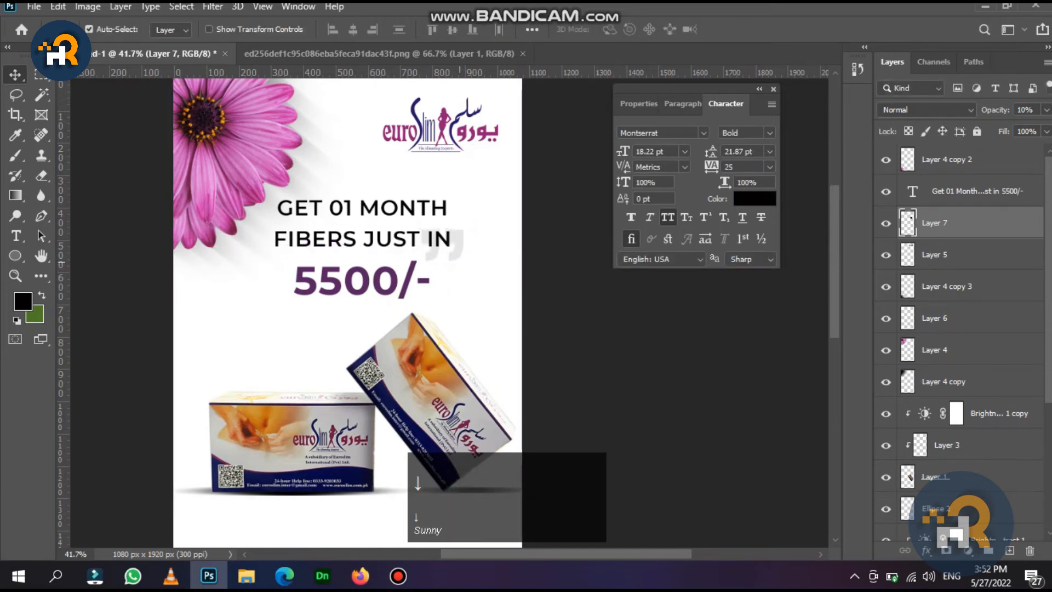
Duplicate the quotation mark to the start of the headline, flip the copy horizontally, and position it behind "GET".
left_click_drag(447, 241, 301, 220)
key("ctrl+t")
right_click(310, 216, "ctrl")
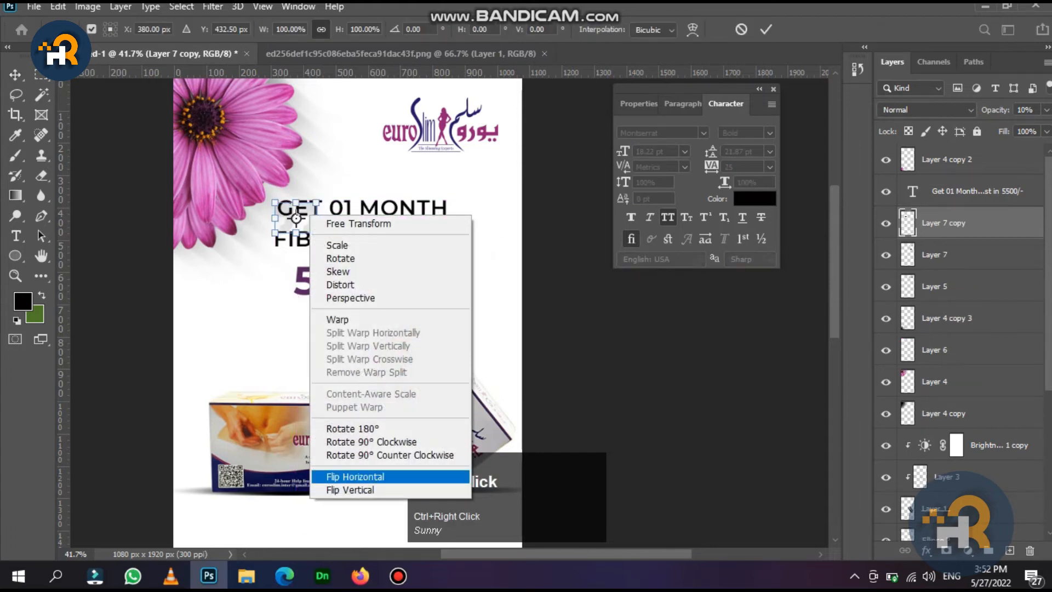
left_click(355, 476)
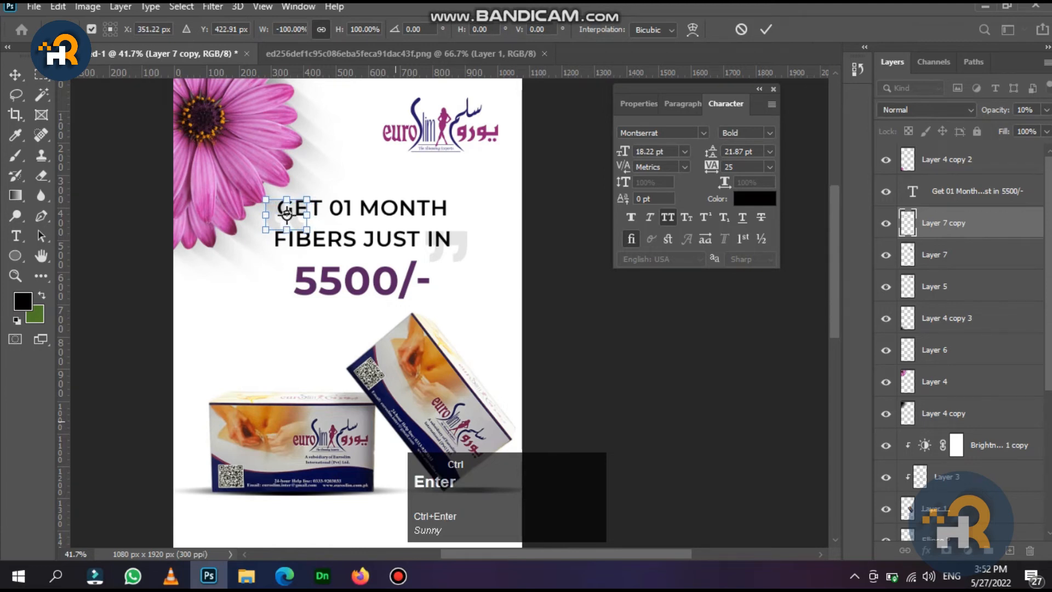
key("ctrl+Return")
scroll(385, 284, "down", 1)
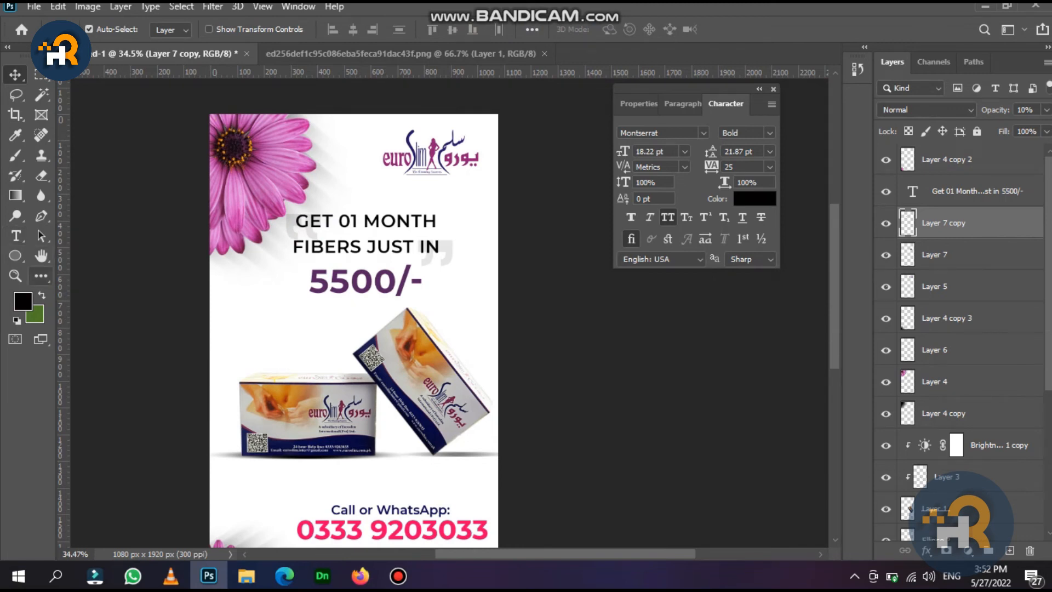
Add the text "RUPEES" in the empty area above the upright box.
left_click(15, 236)
left_click(272, 332)
type("RU")
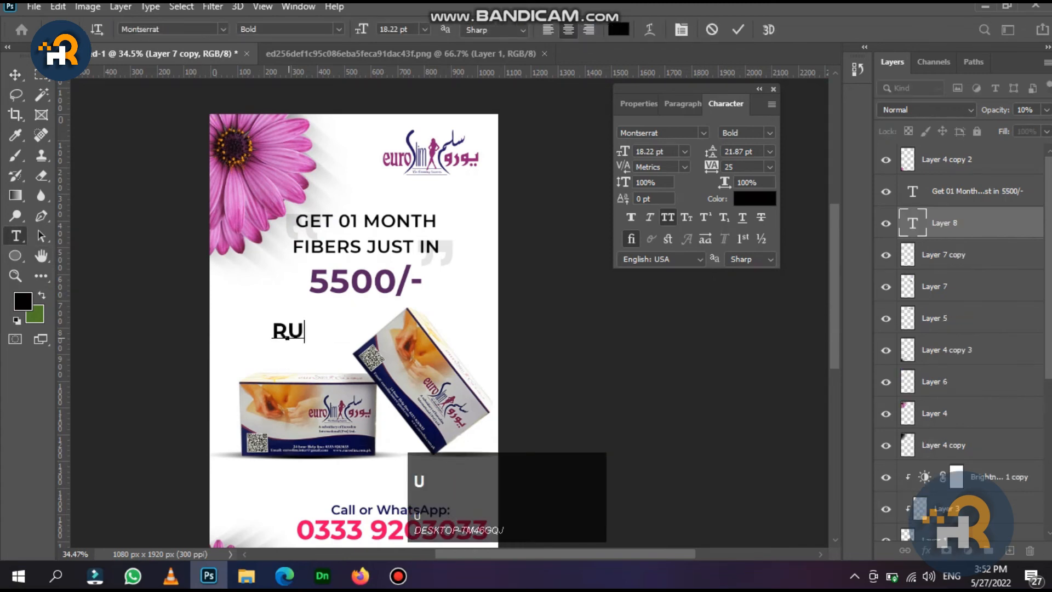
type("PESS")
key("BackSpace")
type("ES")
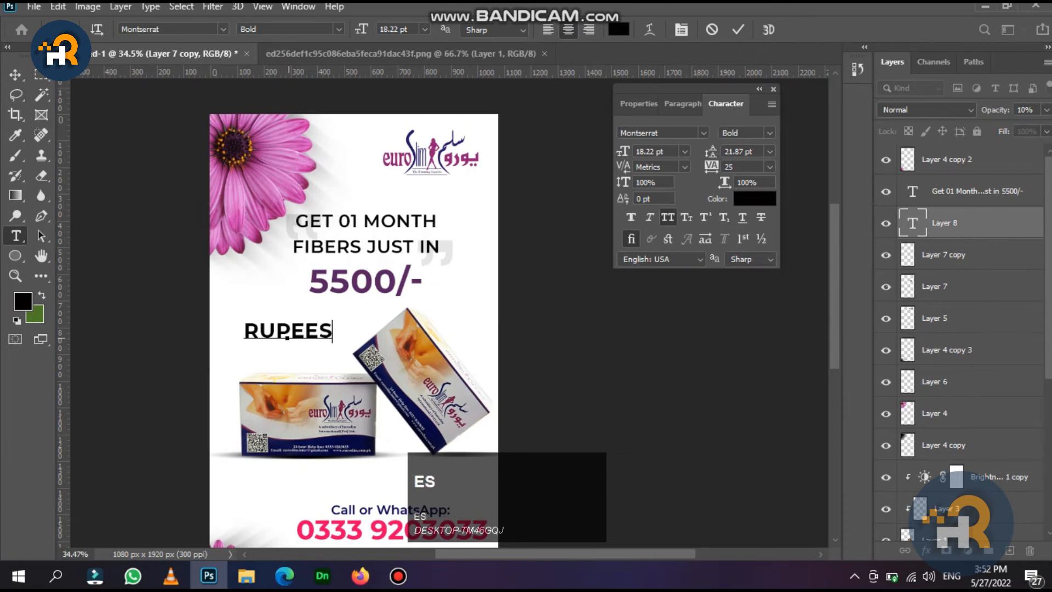
left_click(15, 74)
Colour the "RUPEES" text light pink, e976fa, and move it directly beneath the "5500/-" line.
left_click(754, 199)
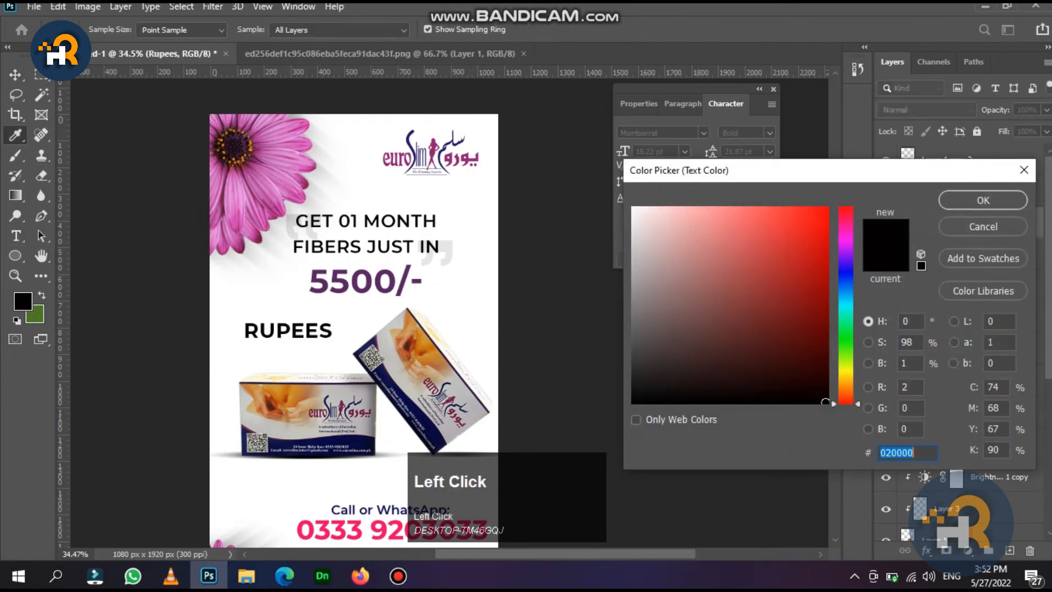
left_click(735, 209)
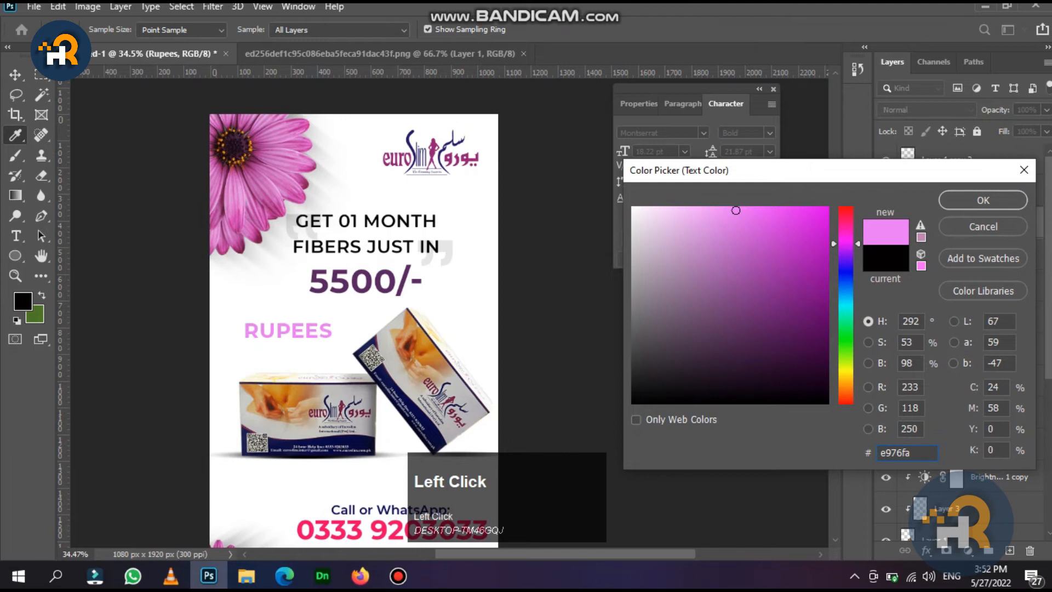
left_click(983, 200)
scroll(345, 313, "down", 2)
left_click_drag(262, 339, 356, 303)
Set "RUPEES" to Regular at 12 pt and shift it toward the left edge of the price.
left_click(769, 132)
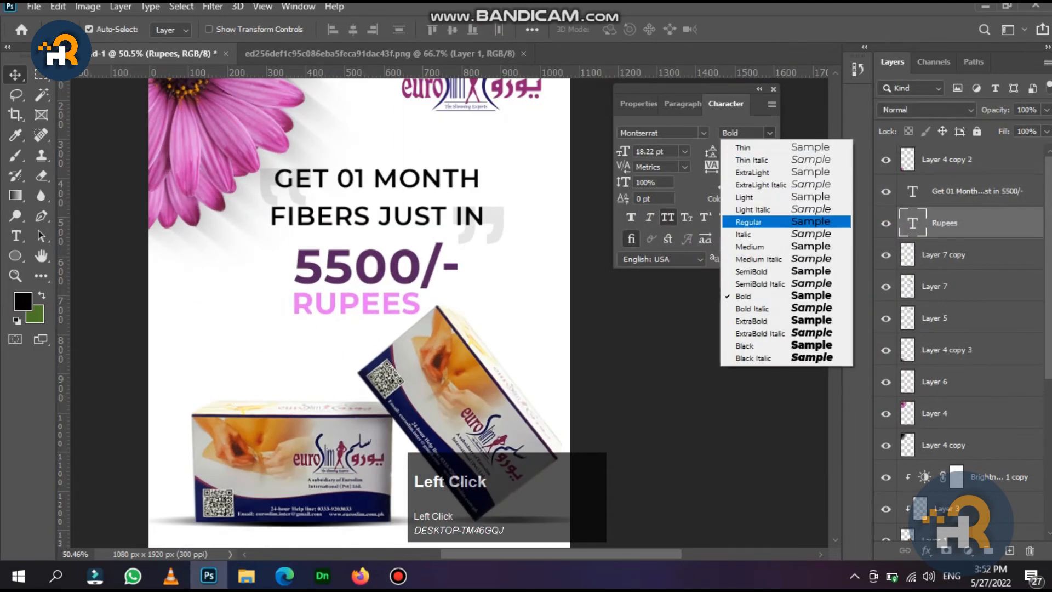
left_click(778, 217)
left_click(684, 151)
left_click(657, 242)
left_click_drag(368, 311, 352, 304)
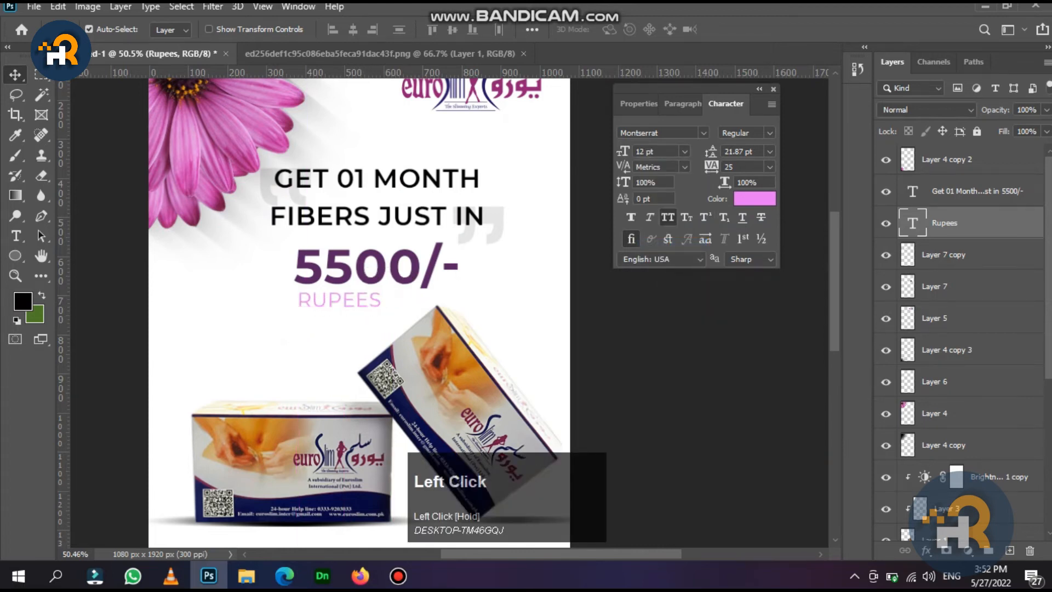
Set the tracking of the "RUPEES" text to 300.
left_click(770, 166)
left_click(745, 331)
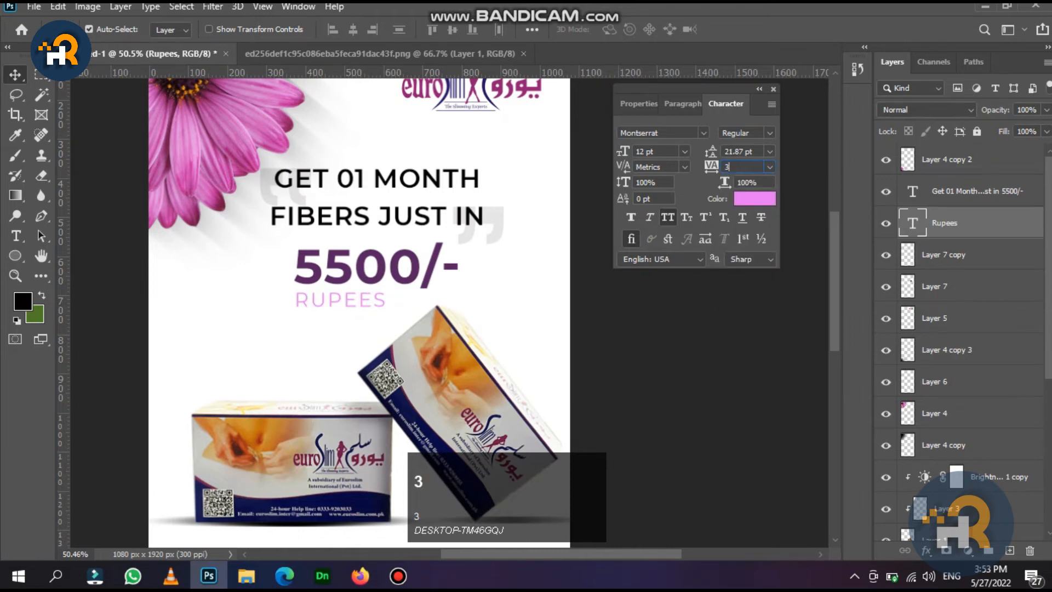
type("300")
key("Return")
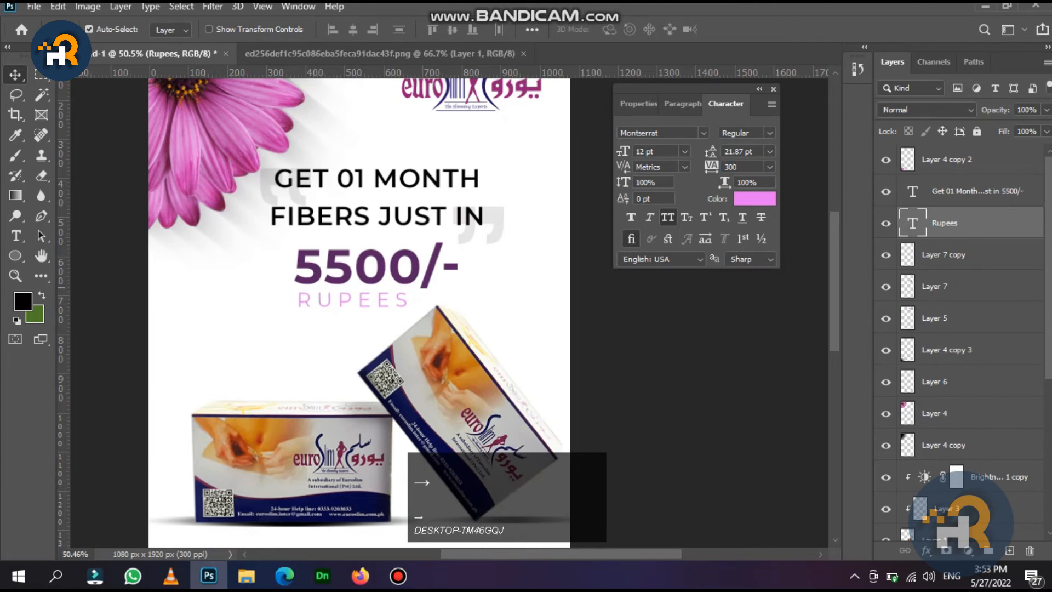
Close the quotation-mark image and open the forward-arrows image from the poster folder.
scroll(357, 290, "down", 4)
scroll(356, 291, "up", 3)
key("space")
left_click_drag(357, 290, 389, 324)
scroll(387, 321, "down", 3)
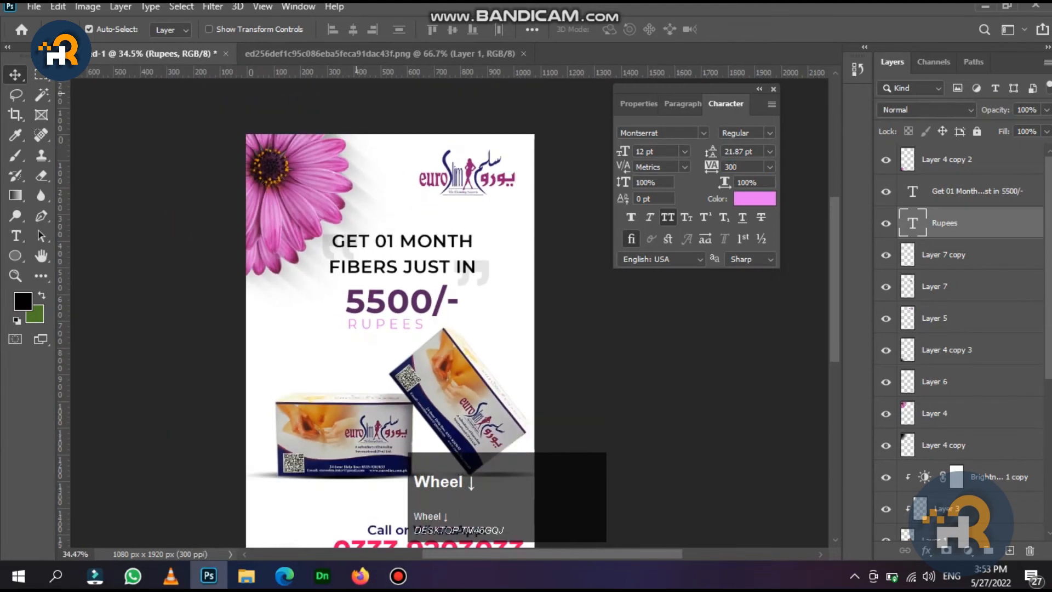
left_click(378, 54)
left_click(523, 54)
left_click(247, 575)
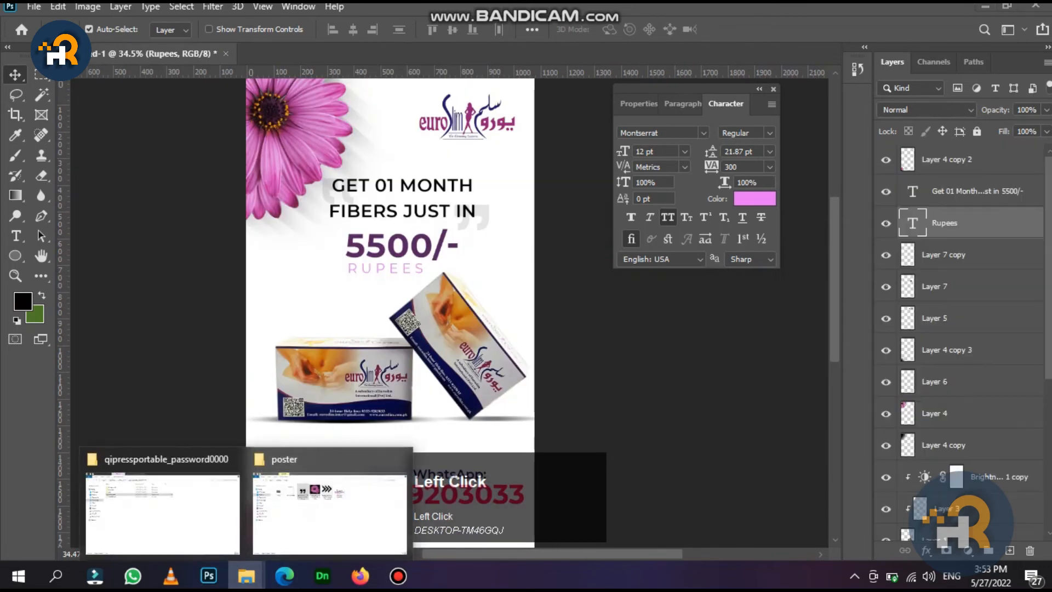
left_click(329, 509)
left_click_drag(509, 116, 351, 54)
scroll(406, 324, "down", 4)
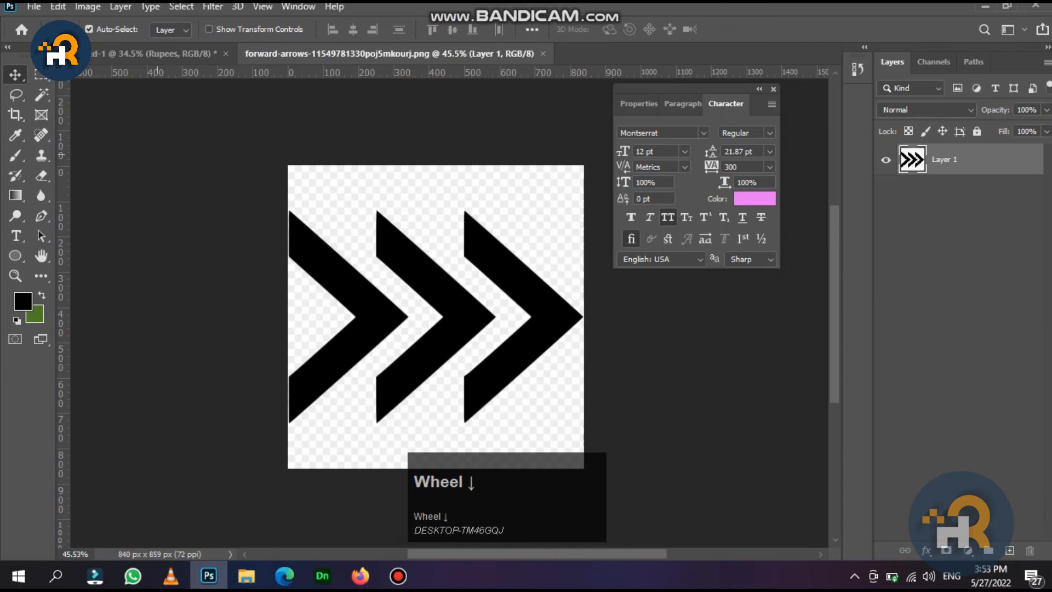
Isolate the black arrows on a new layer with a Magic Wand selection and bring them into the poster.
left_click(41, 94)
key("ctrl+shift+i")
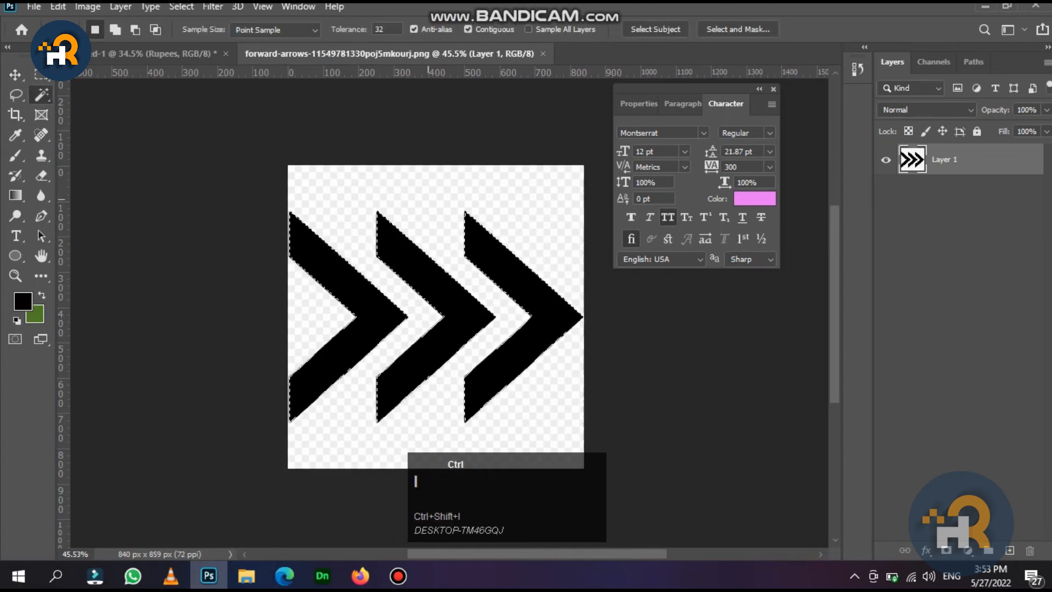
key("ctrl+j")
key("v")
left_click_drag(339, 241, 219, 205)
Scale the arrows down to 13.38% and place them just left of the "5500/-" price line.
key("ctrl+t")
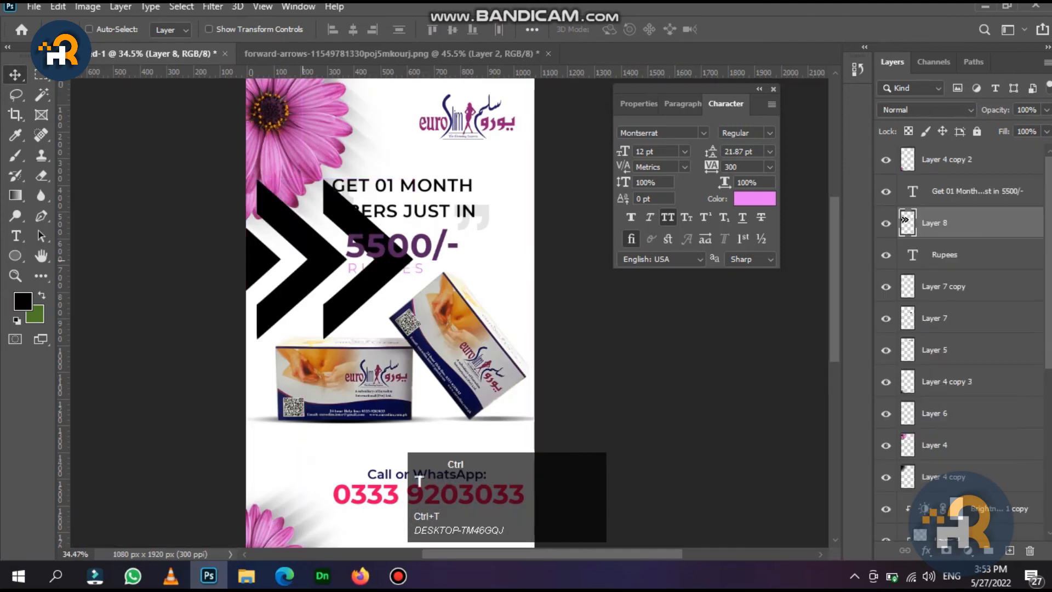
left_click_drag(412, 178, 305, 243)
scroll(321, 250, "up", 5)
left_click_drag(343, 174, 290, 218)
left_click_drag(247, 250, 298, 253)
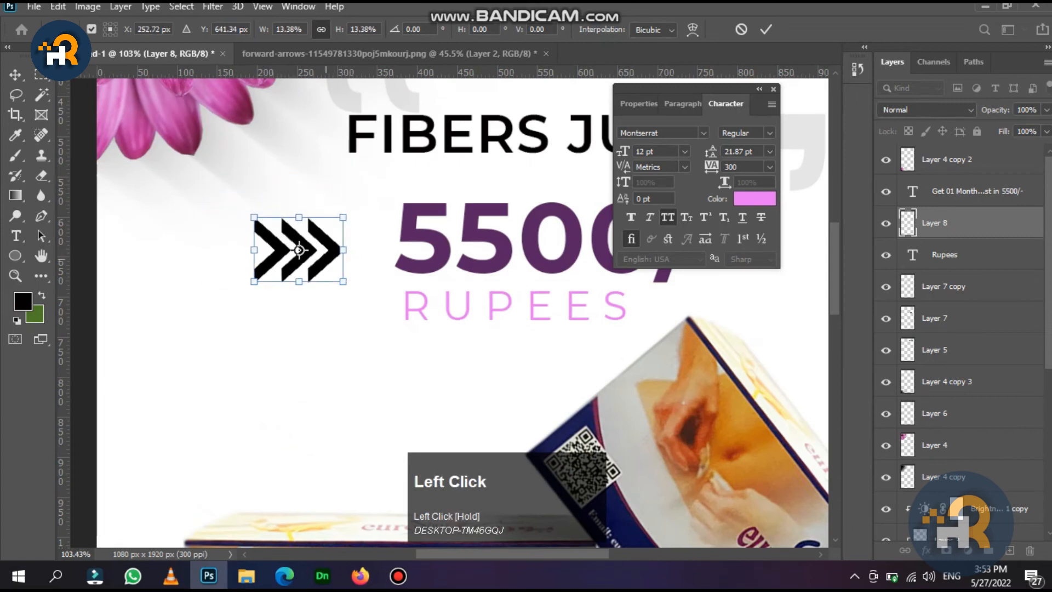
key("Return")
Examine the poster's overall layout, from the logo and headline down to the contact block and delivery line.
scroll(342, 259, "down", 3)
scroll(346, 252, "down", 2)
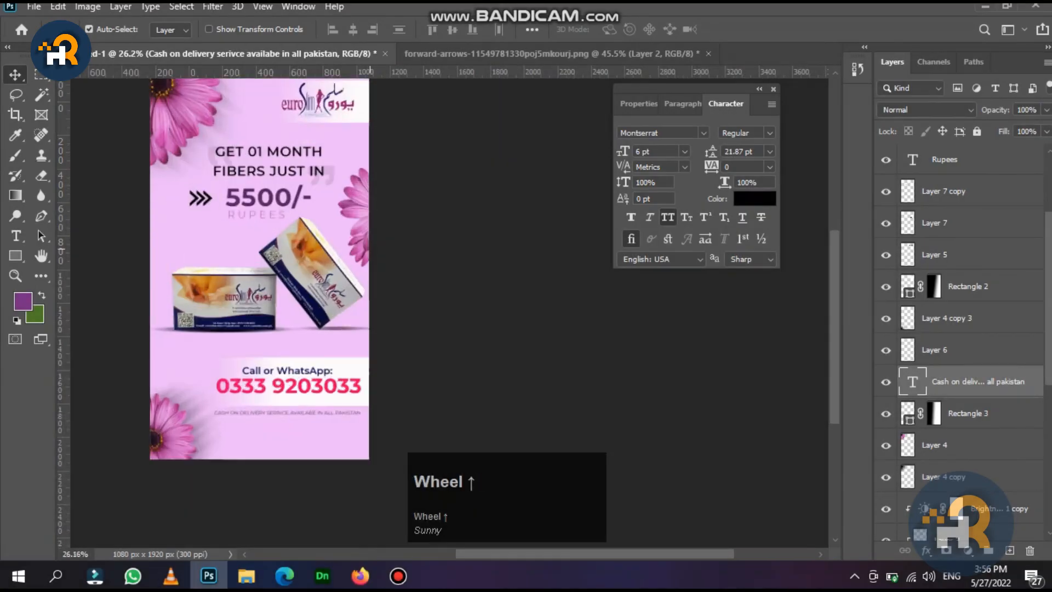
scroll(263, 274, "up", 1)
scroll(393, 181, "down", 2)
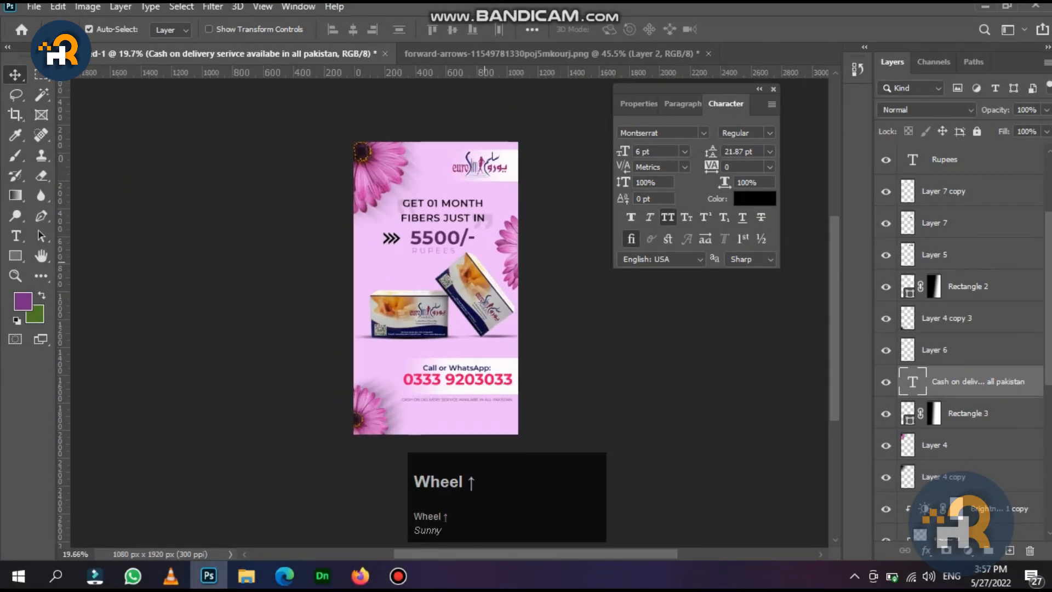
scroll(449, 241, "up", 2)
scroll(449, 241, "down", 2)
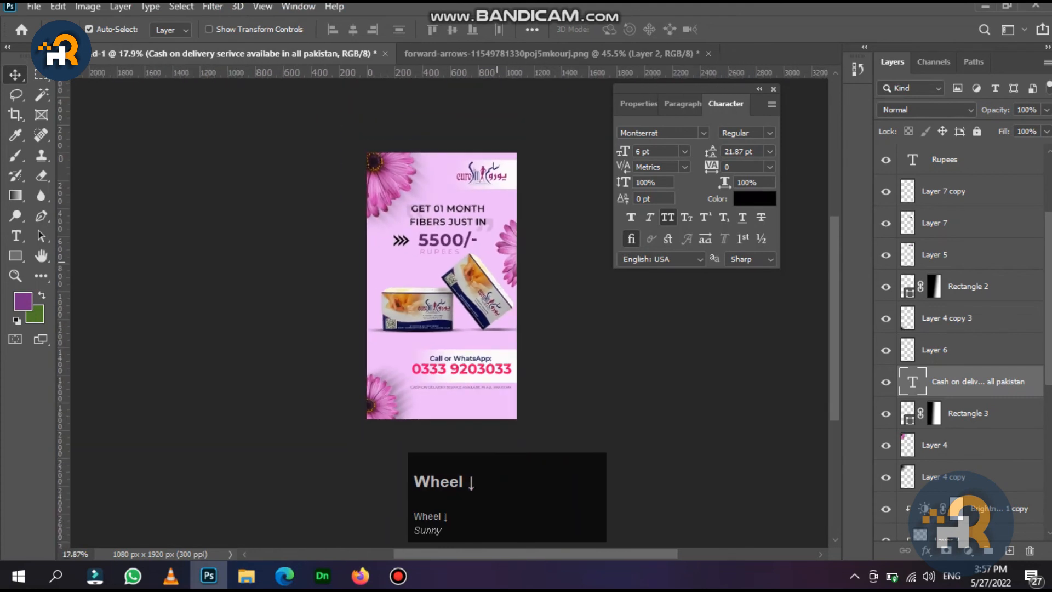
left_click_drag(456, 349, 439, 293)
scroll(433, 280, "up", 4)
scroll(433, 280, "down", 5)
scroll(433, 280, "up", 5)
scroll(422, 230, "down", 2)
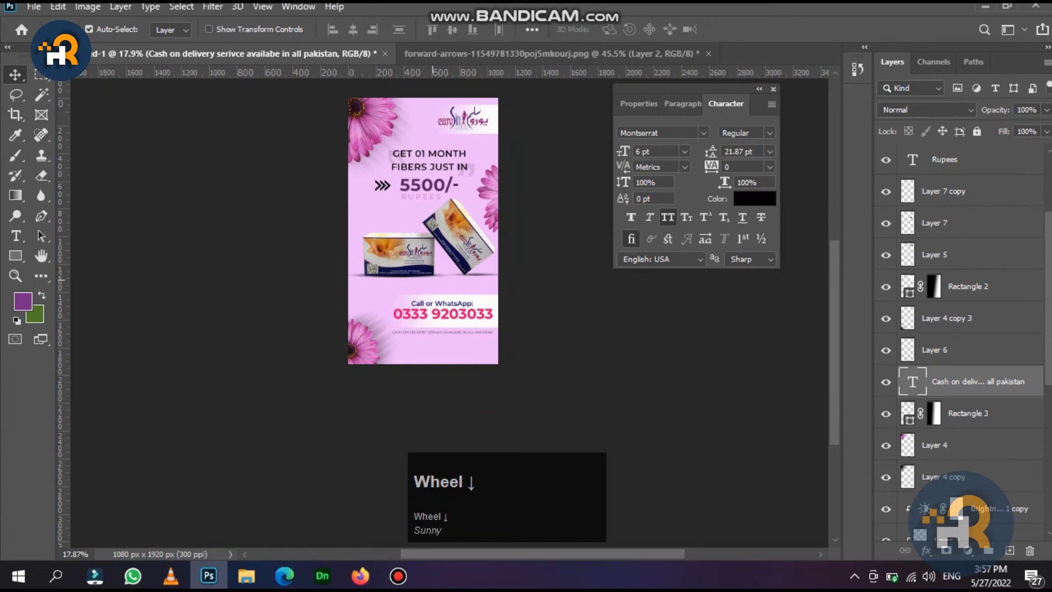
scroll(459, 285, "up", 9)
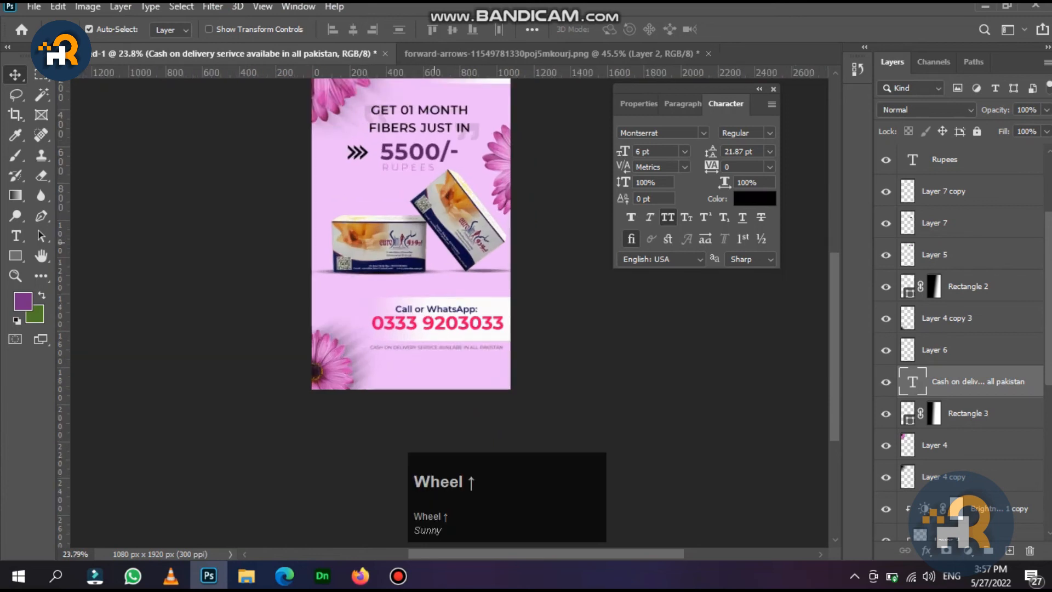
scroll(459, 286, "down", 2)
left_click_drag(393, 197, 425, 349)
Select the pink background rectangle and draw a circle about 938 px across behind the product boxes with the Ellipse tool.
scroll(425, 349, "down", 5)
scroll(425, 349, "down", 1)
left_click_drag(1048, 307, 1047, 439)
left_click(384, 337)
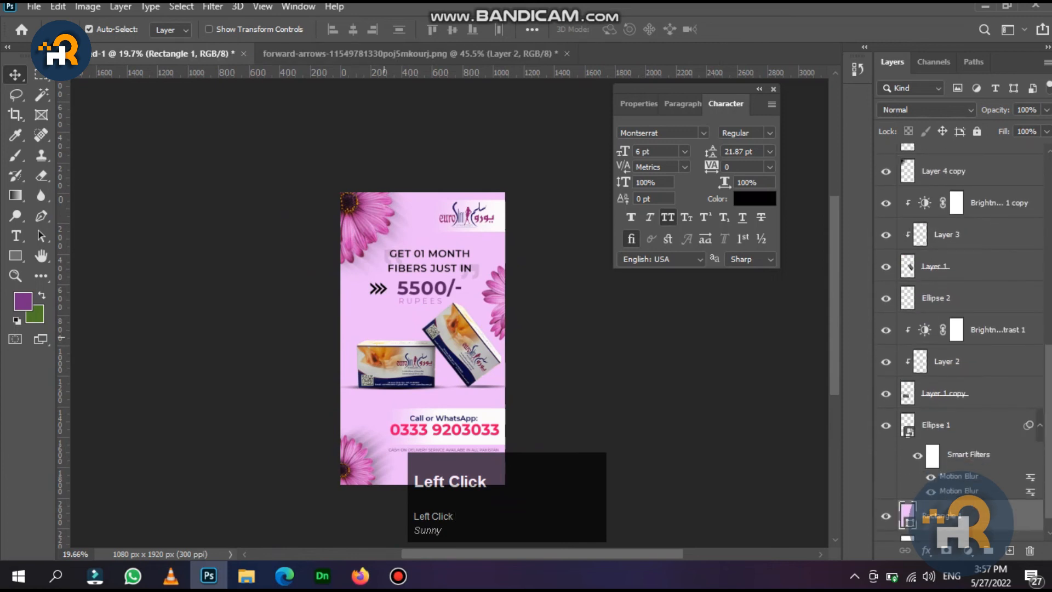
left_click_drag(15, 256, 77, 272)
mouse_move(363, 273)
left_mouse_down()
mouse_move(501, 378)
mouse_move(507, 415)
left_mouse_up()
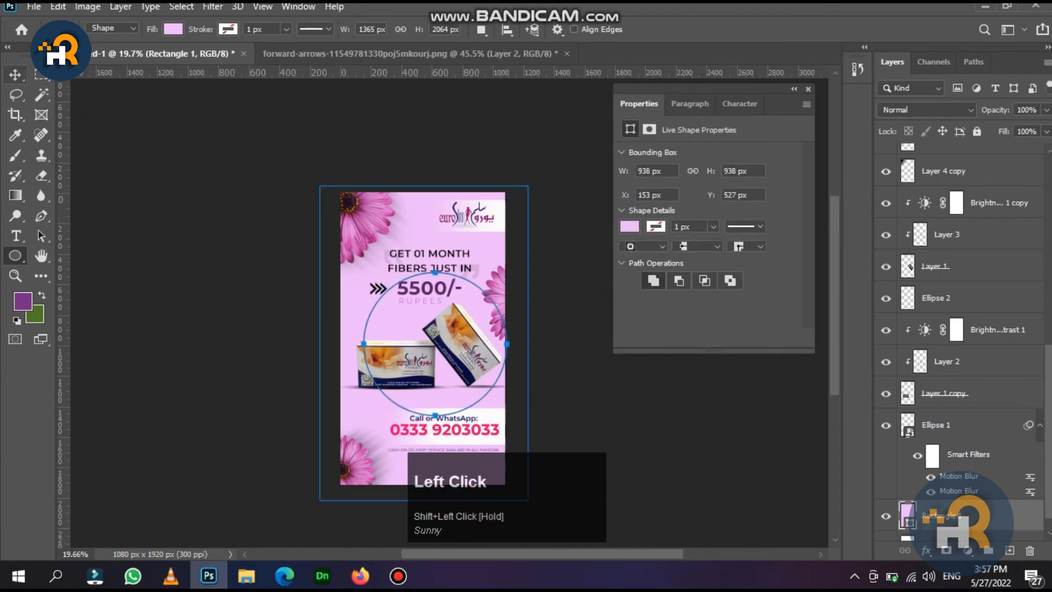
Undo the circle that was added to the pink background rectangle's shape.
left_click(16, 74)
scroll(959, 340, "down", 1)
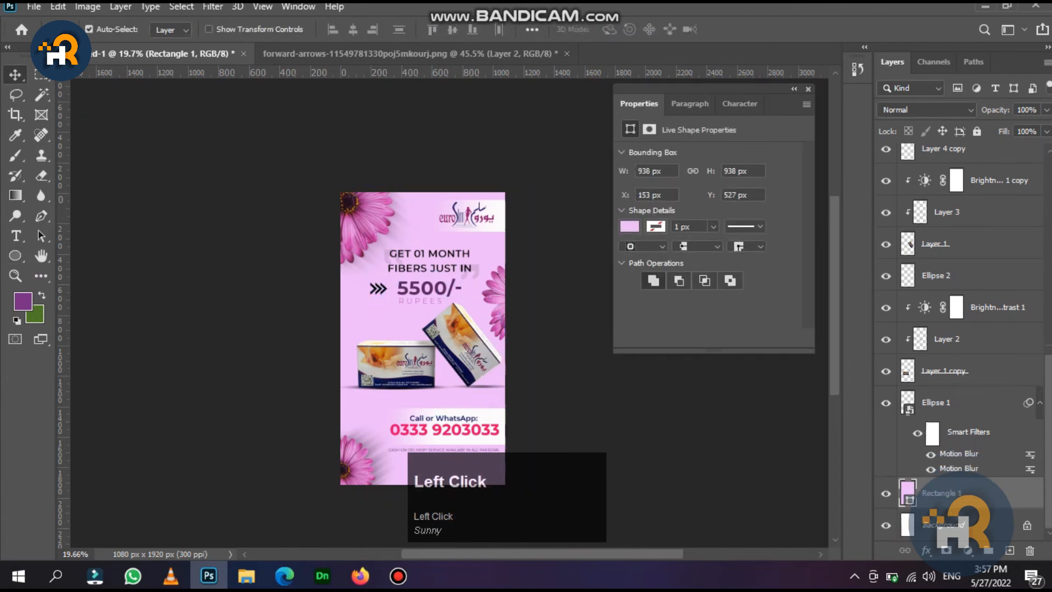
key("ctrl+z")
Draw a circle about 913 px across on a new layer above the background rectangle, behind the boxes, and fill it white.
left_click(1010, 550)
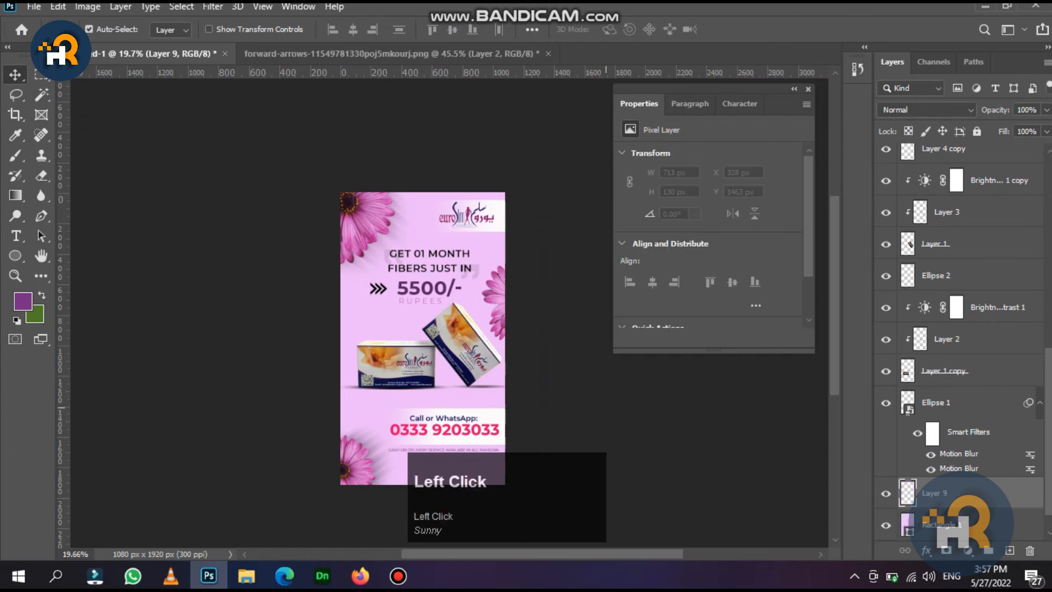
left_click(15, 255)
left_click_drag(358, 278, 498, 418)
left_click(15, 75)
key("Left")
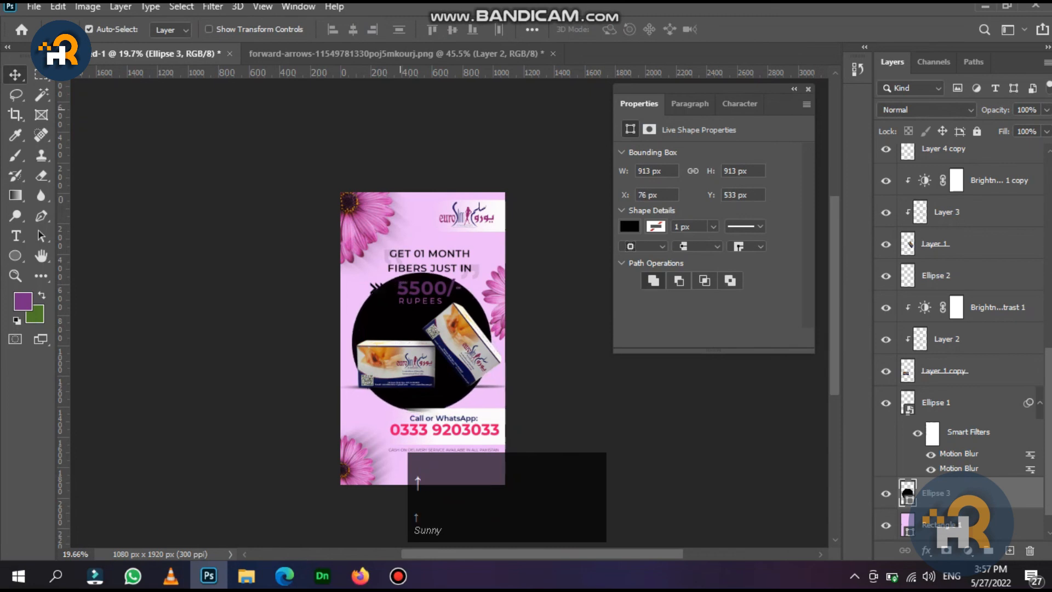
left_click(630, 226)
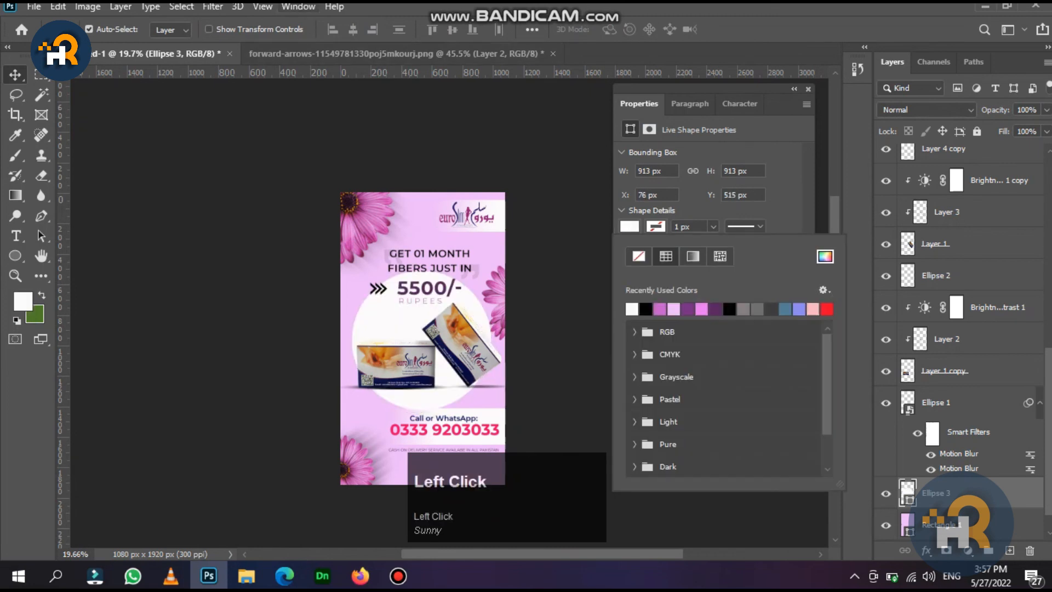
Convert the white circle to a smart object and apply a Gaussian Blur with a radius of 141.7 pixels.
left_click(212, 6)
mouse_move(247, 193)
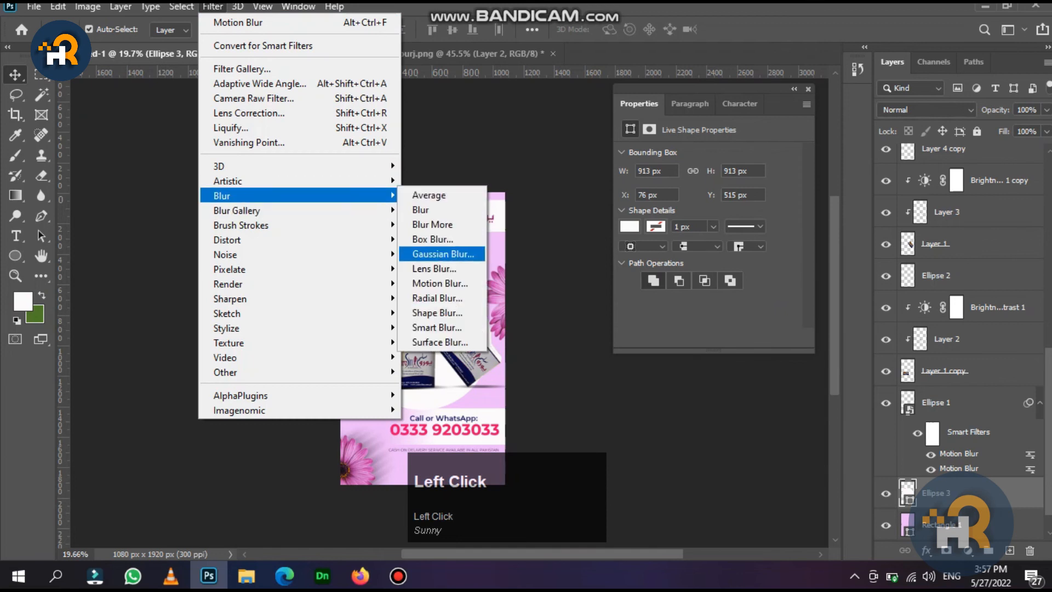
left_click(432, 253)
left_click(495, 222)
left_click_drag(751, 400, 774, 400)
left_click(886, 189)
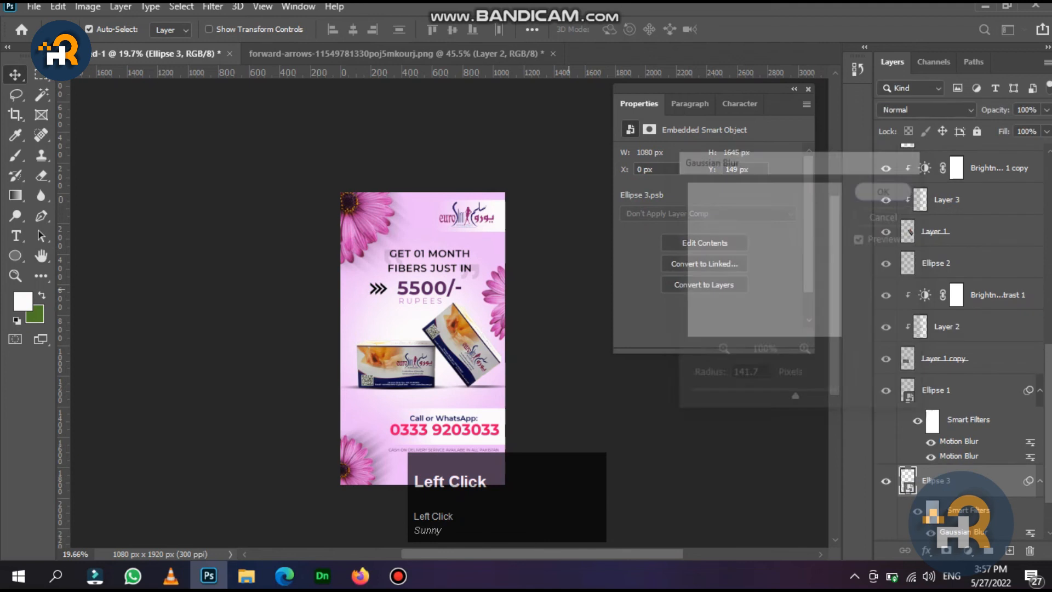
Recolour the black arrows beside the price with a Color Overlay in magenta ba0dca.
scroll(450, 313, "up", 3)
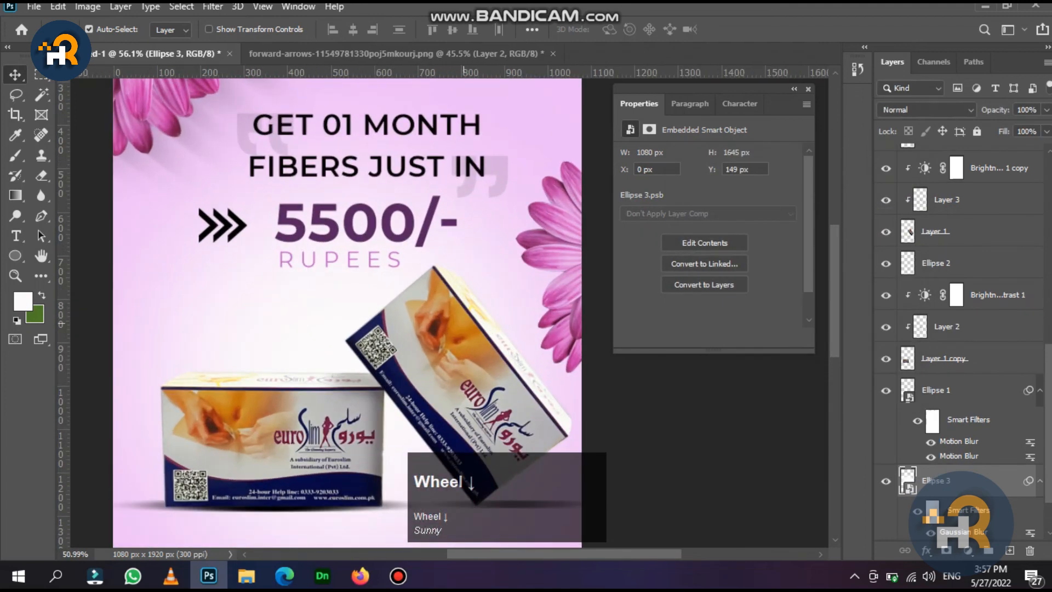
scroll(449, 312, "down", 3)
scroll(393, 284, "up", 5)
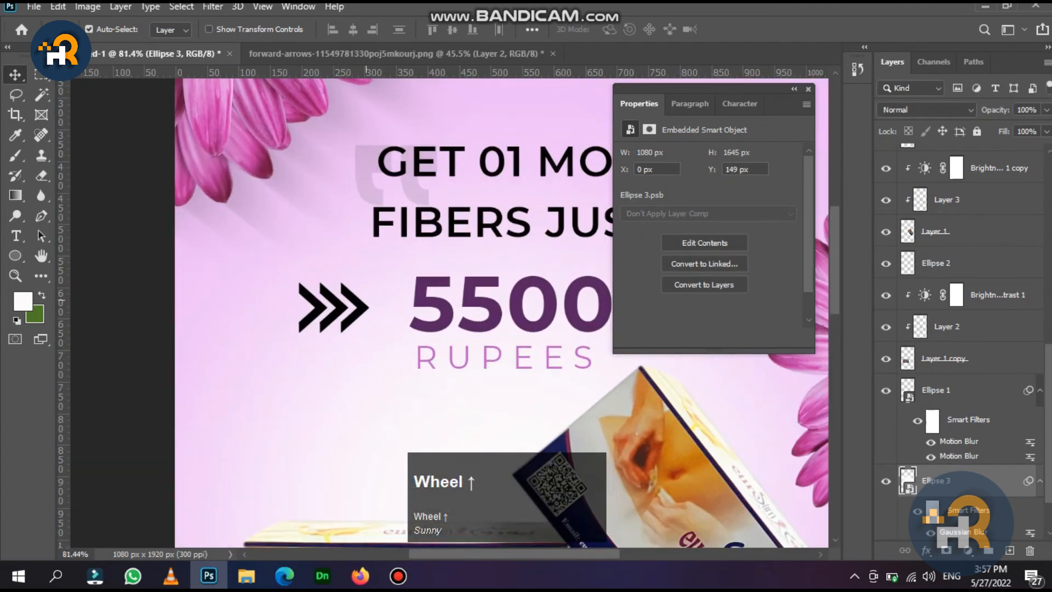
left_click(333, 306)
left_click(739, 103)
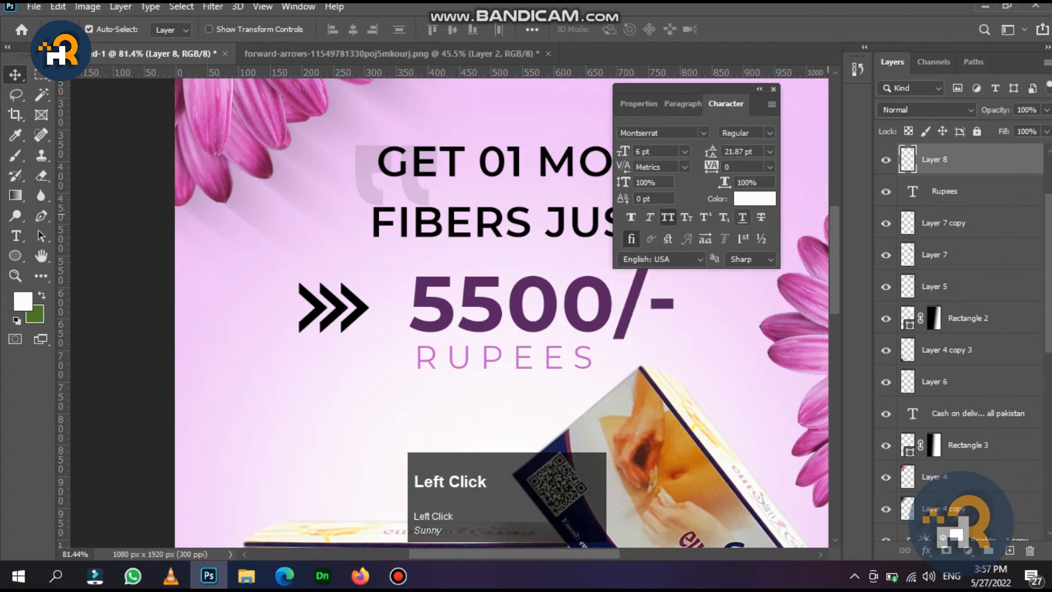
double_click(990, 160)
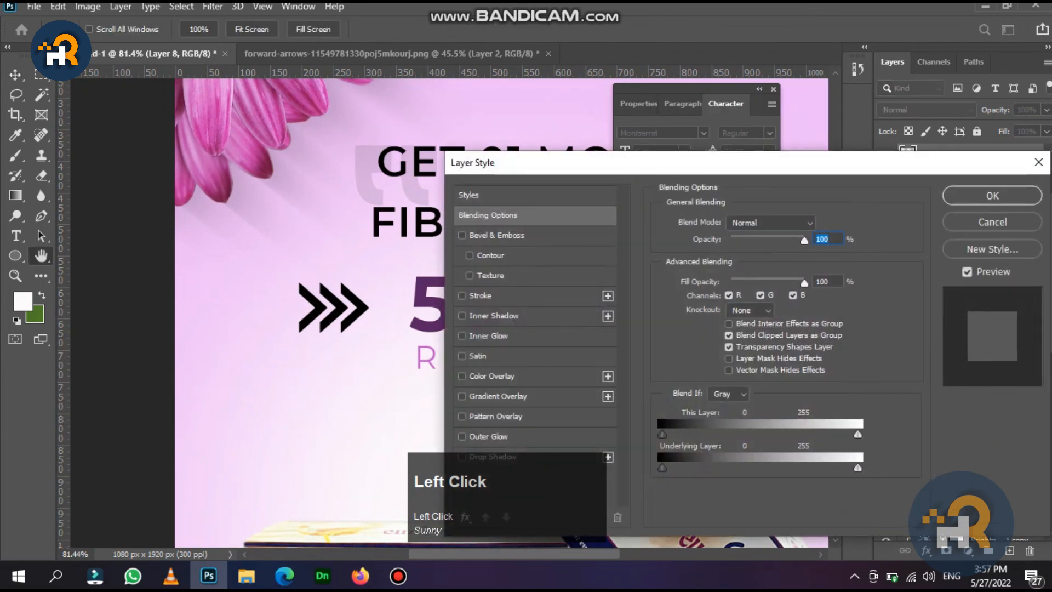
left_click(492, 377)
left_click(818, 224)
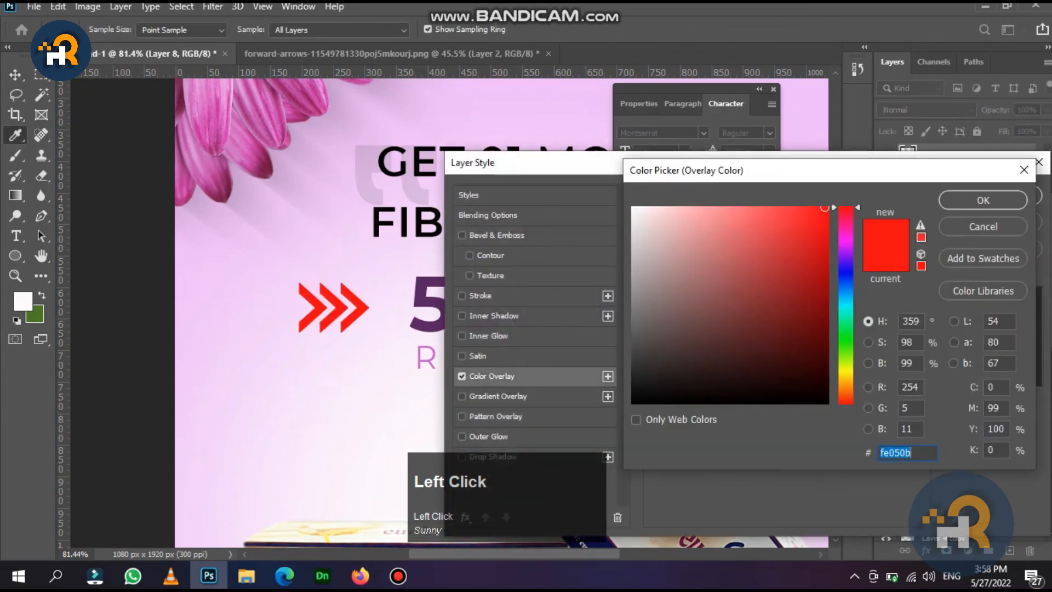
left_click(845, 241)
left_click(790, 317)
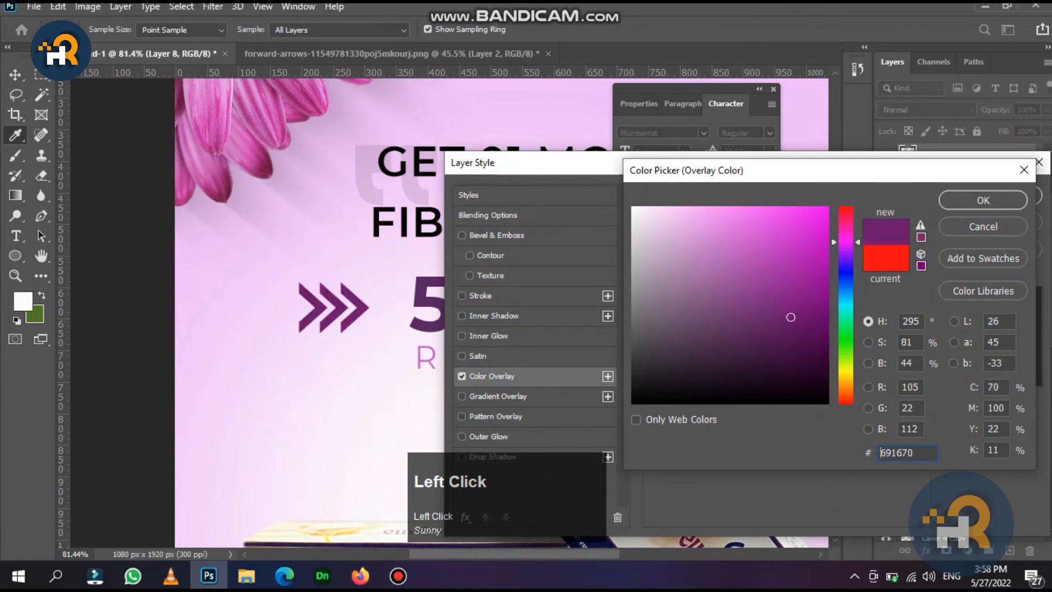
left_click(813, 256)
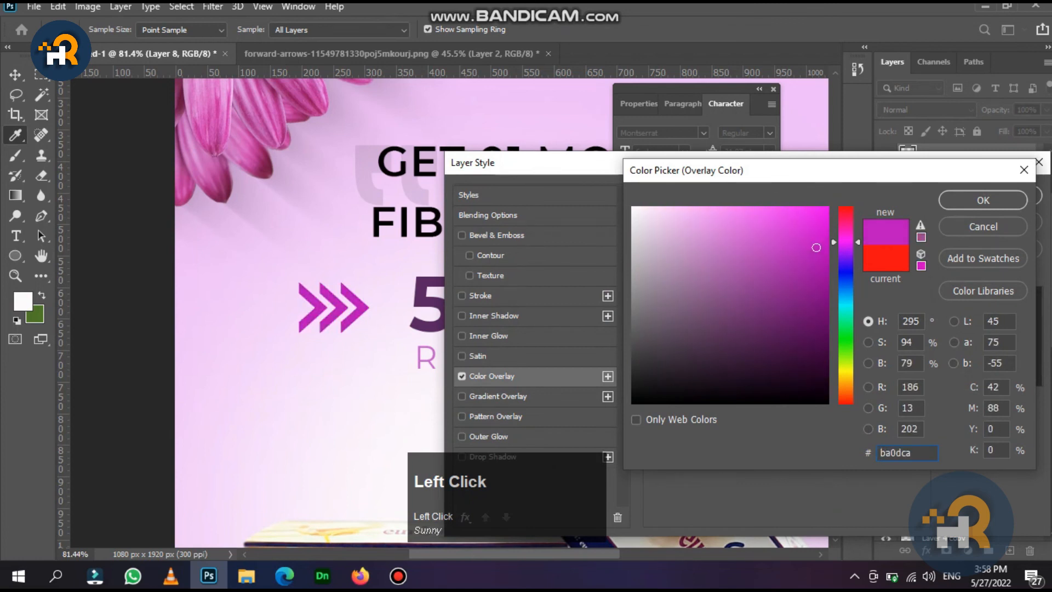
left_click(983, 200)
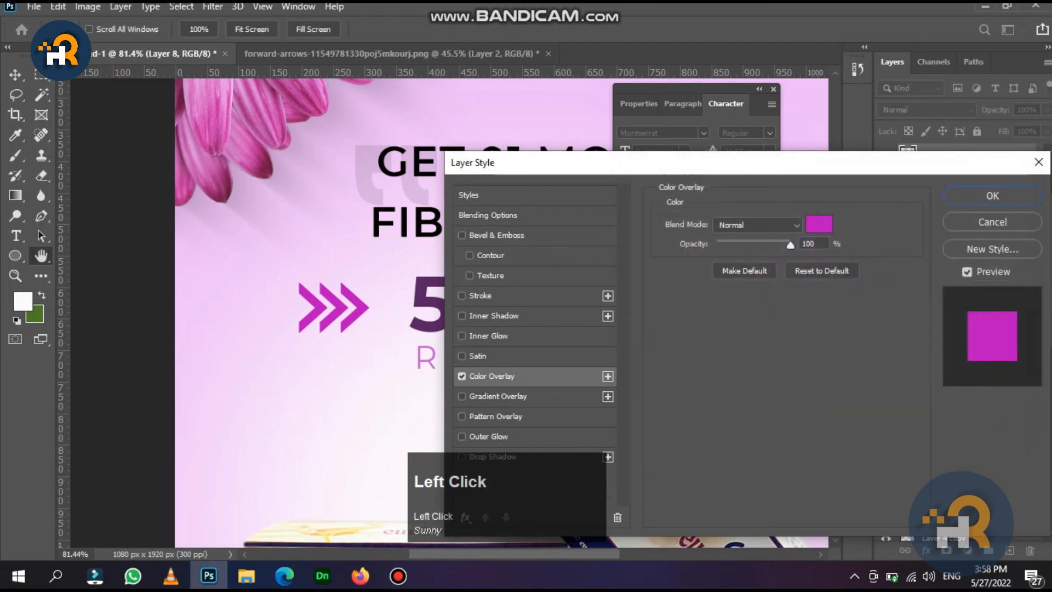
left_click(986, 196)
Duplicate the magenta arrows and place the copy directly left of the originals to form one continuous row.
left_click_drag(355, 307, 289, 306)
scroll(320, 323, "down", 5)
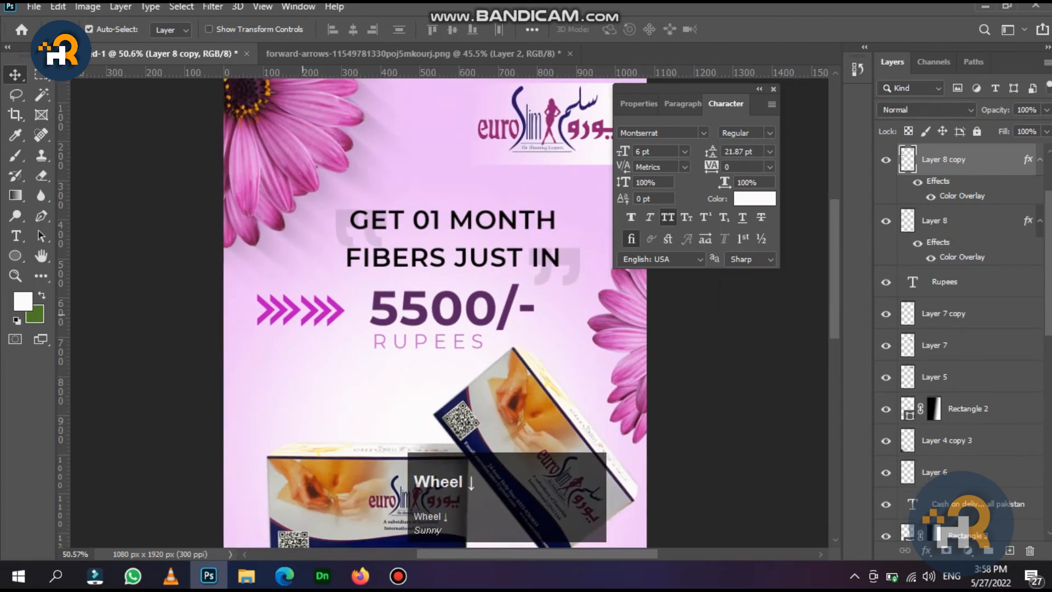
left_click_drag(375, 343, 379, 273)
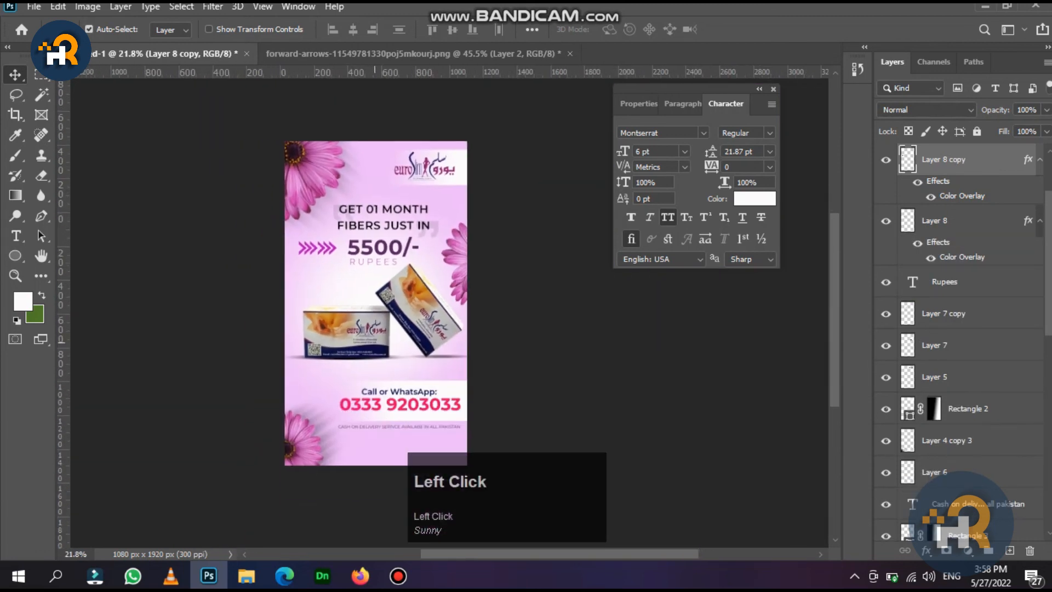
Examine the poster's composition, from the logo and price headline with arrows down to the product boxes and contact block.
scroll(379, 272, "up", 4)
scroll(379, 272, "down", 3)
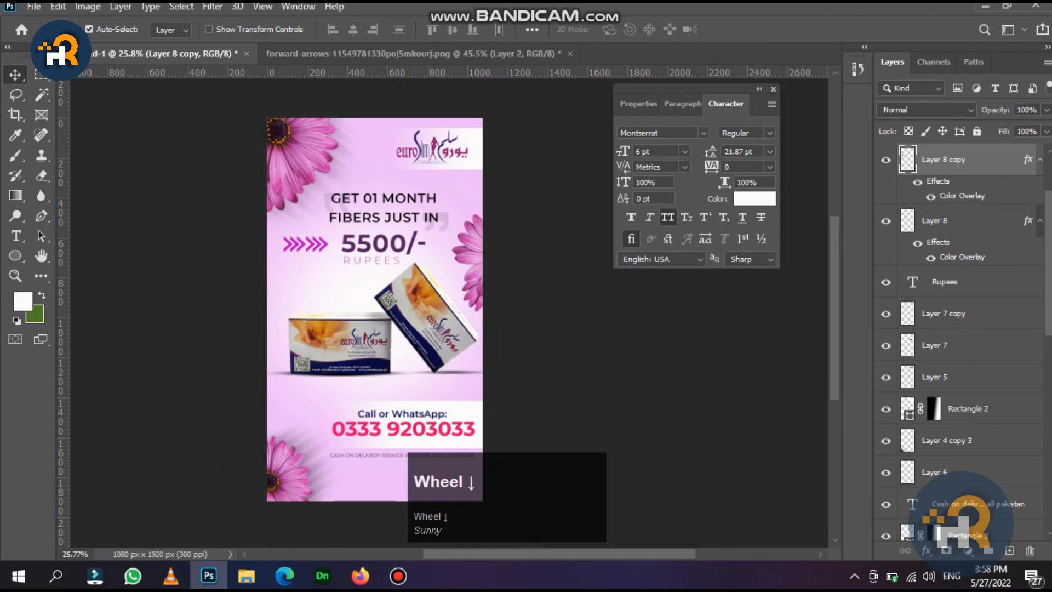
scroll(376, 301, "up", 3)
scroll(377, 301, "down", 4)
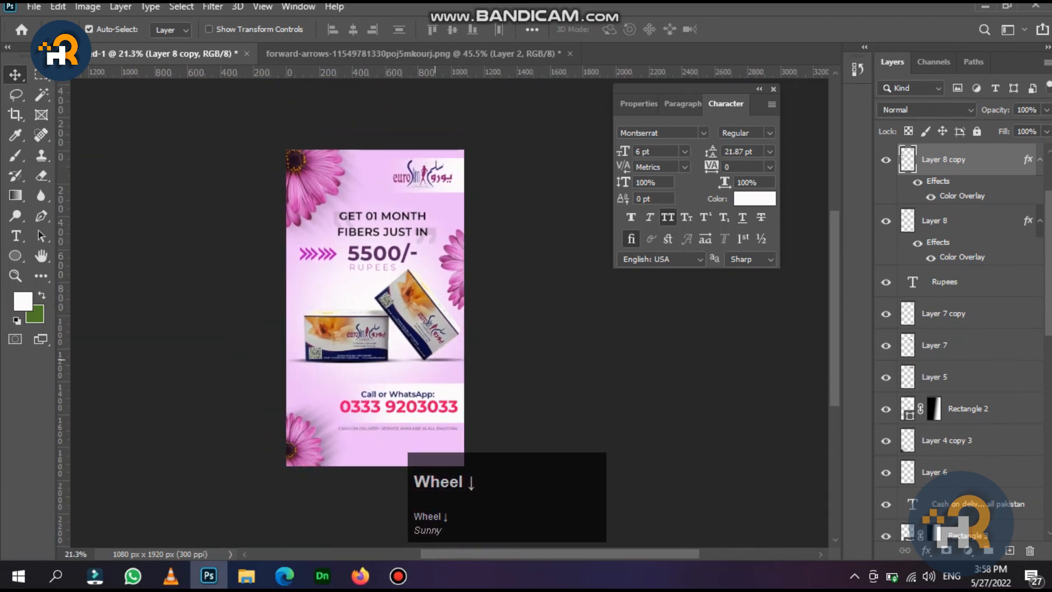
scroll(377, 301, "up", 3)
scroll(377, 301, "down", 4)
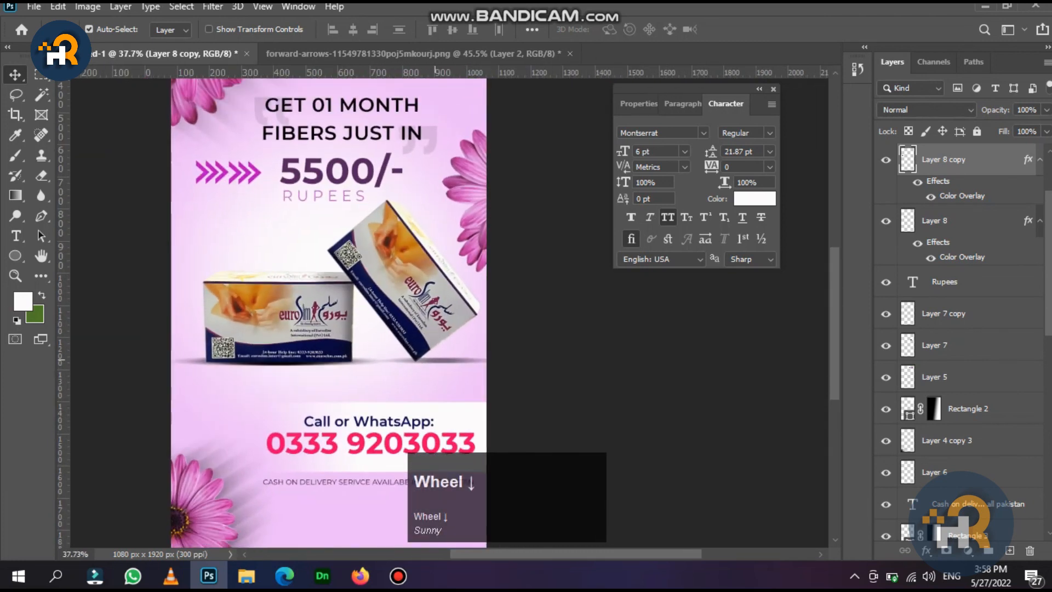
key("space")
scroll(377, 301, "up", 2)
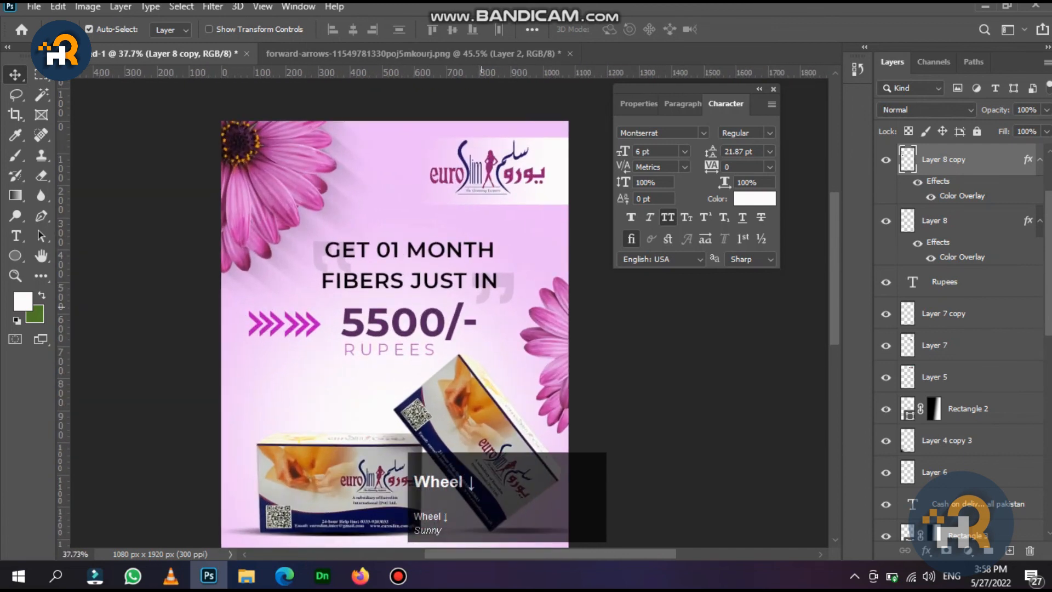
scroll(481, 306, "down", 5)
key("space")
left_click_drag(424, 270, 429, 196)
key("space")
Set the text colour of the "RUPEES" line below the price to ba0dca.
scroll(456, 261, "up", 4)
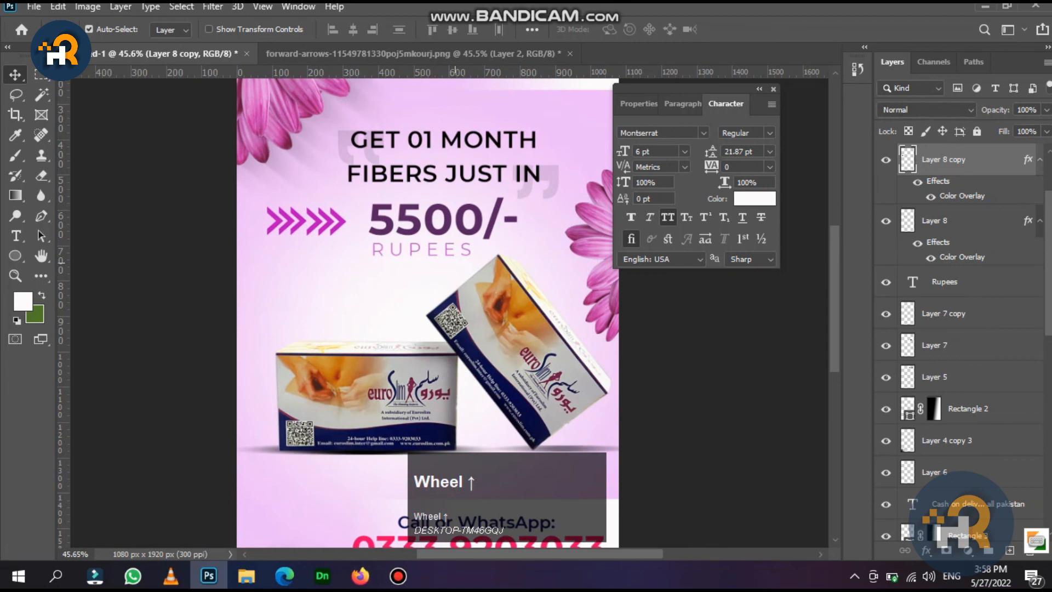
left_click(377, 241)
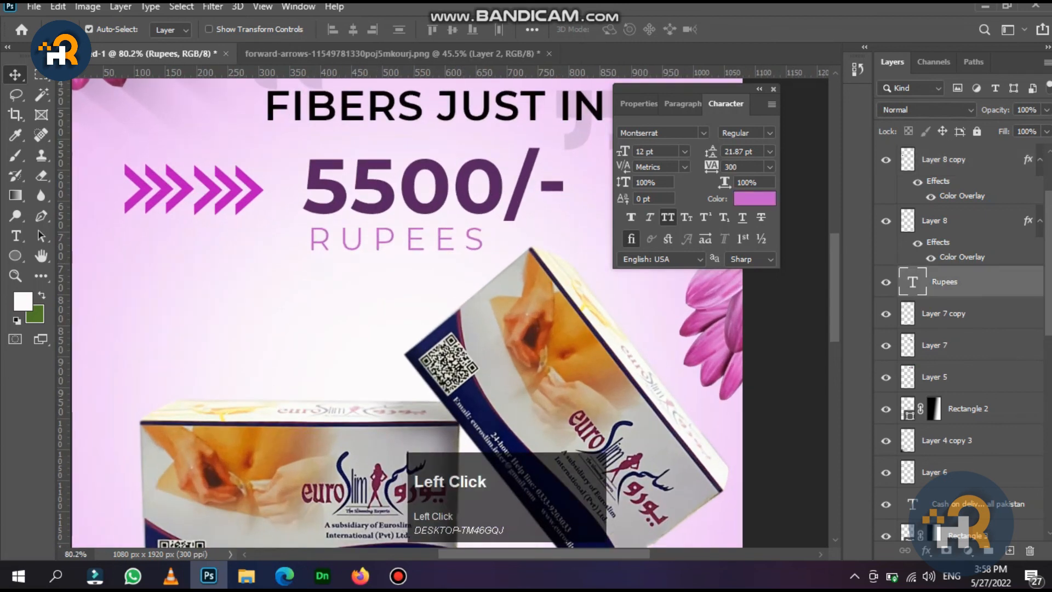
left_click(754, 199)
type("ba0dca")
left_click(983, 200)
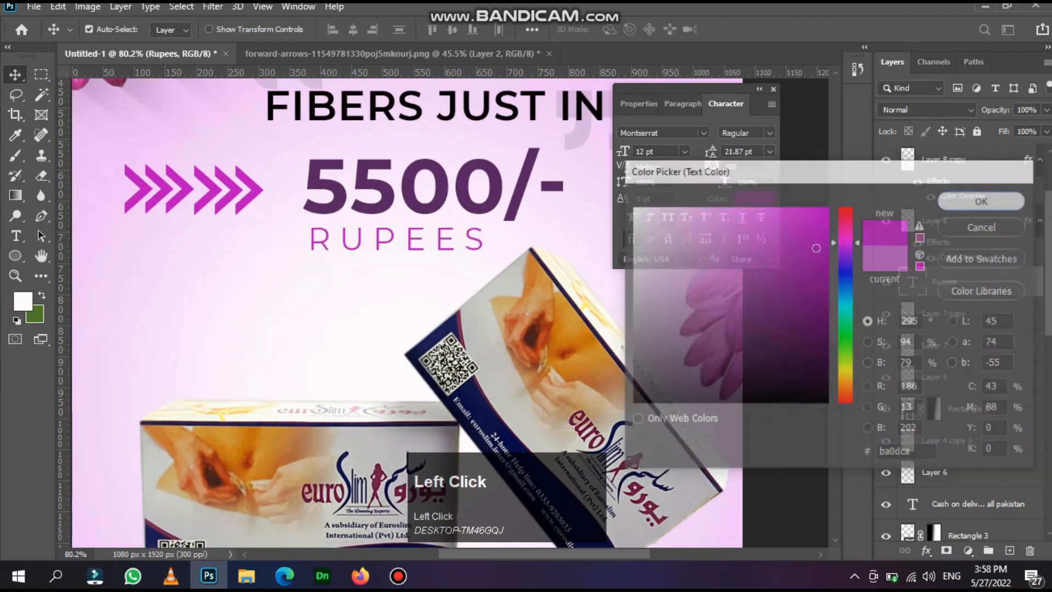
scroll(444, 307, "down", 5)
scroll(440, 272, "down", 2)
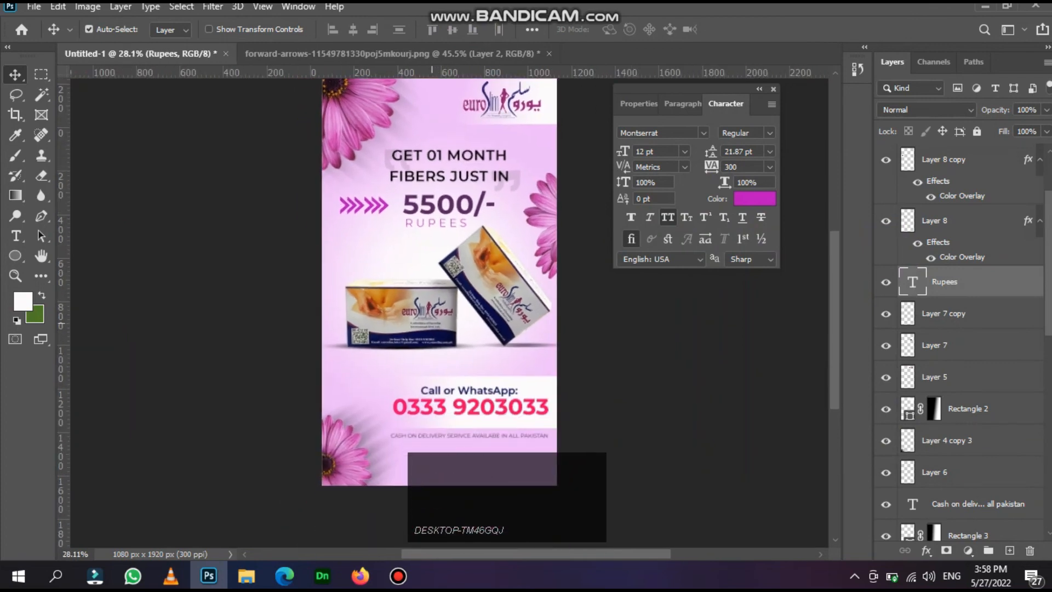